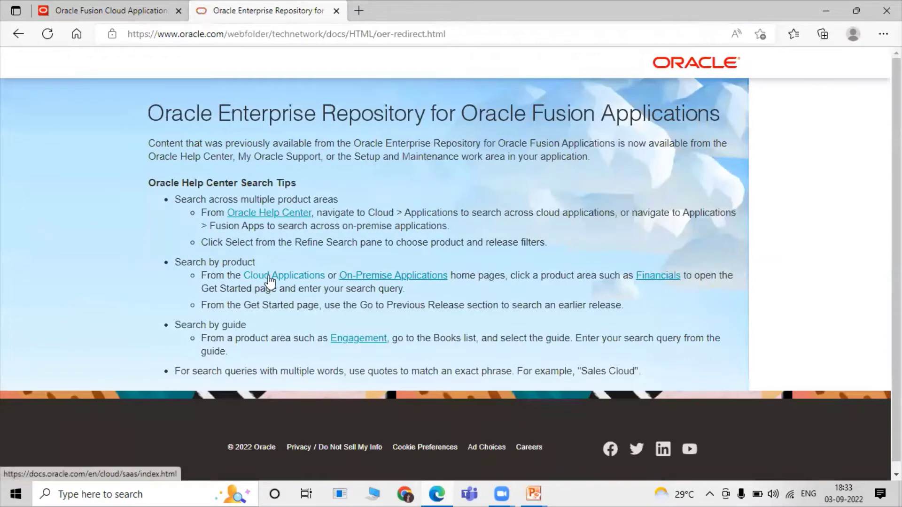
- Open the Inventory Management documentation under Supply Chain & Manufacturing (SCM) in the Cloud Applications help
click(272, 278)
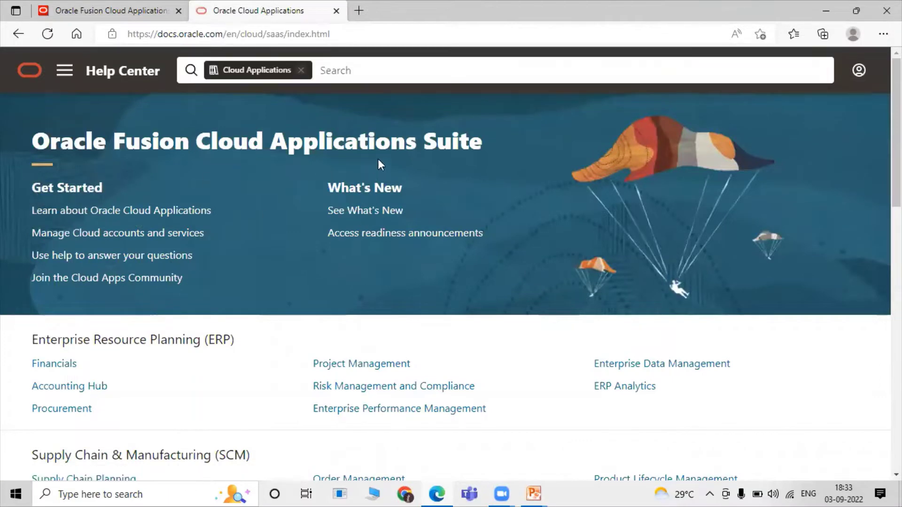
scroll(319, 182, down, 3)
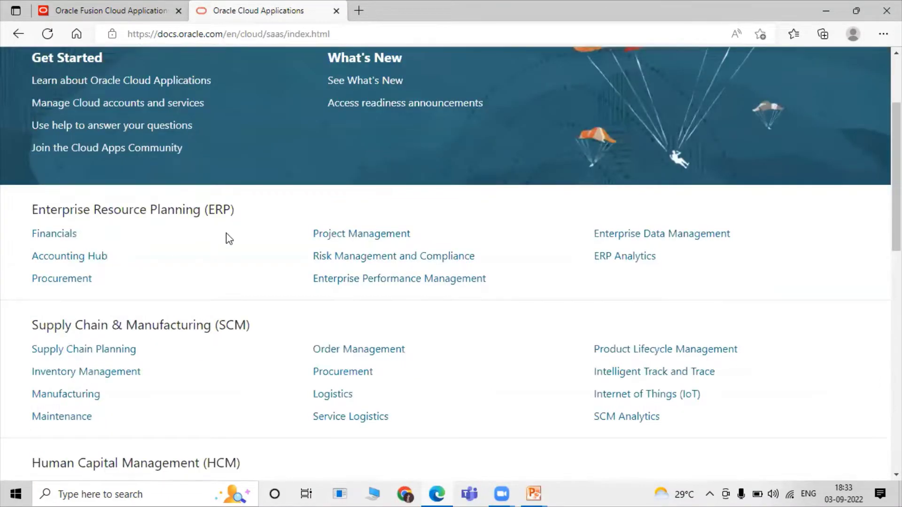
scroll(228, 237, down, 3)
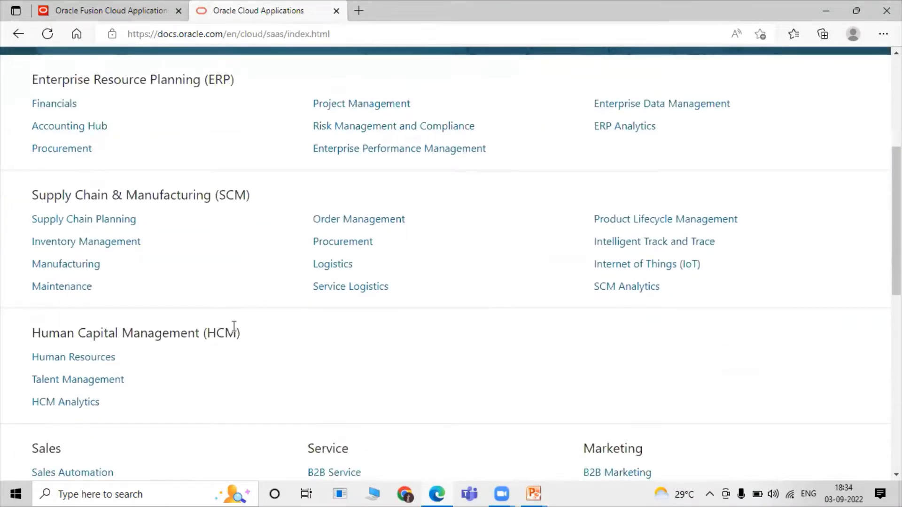
scroll(234, 326, down, 5)
scroll(234, 326, up, 5)
scroll(234, 326, down, 1)
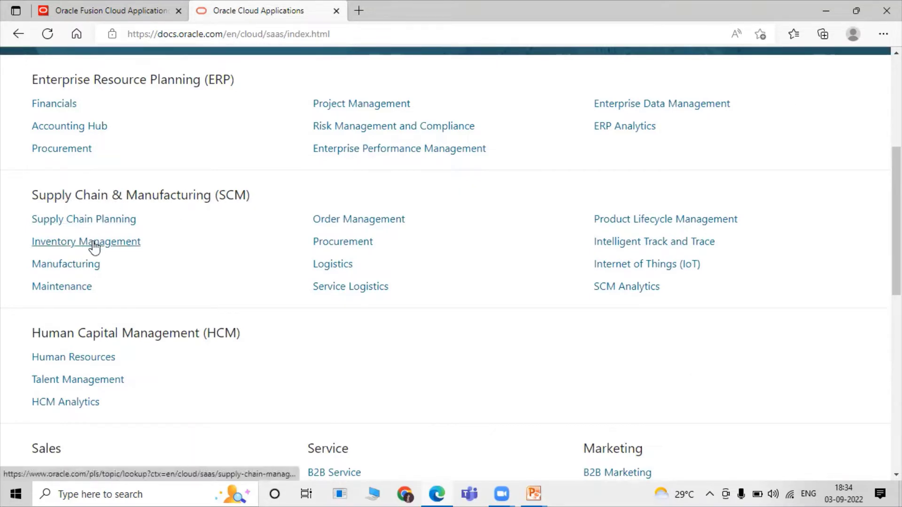
click(74, 245)
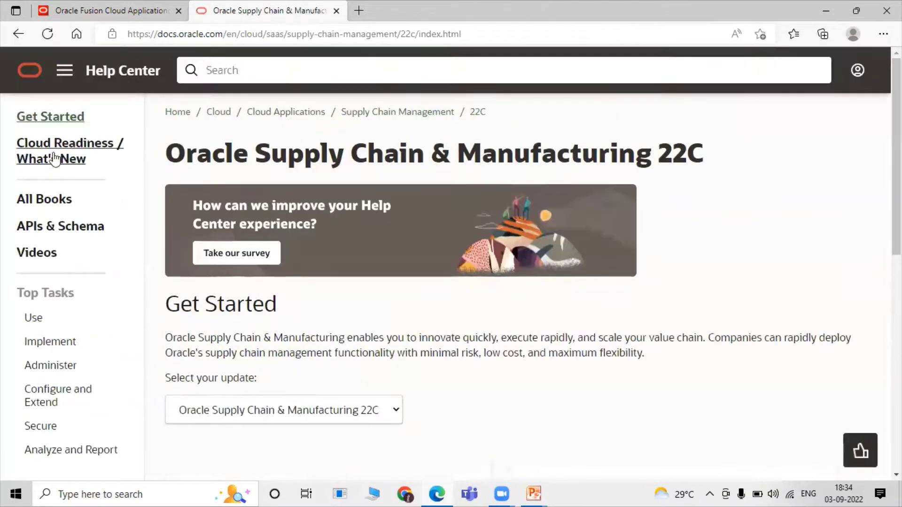
- From all Supply Chain & Manufacturing 22C books, open the HTML version of File-Based Data Import (FBDI) for SCM
click(46, 207)
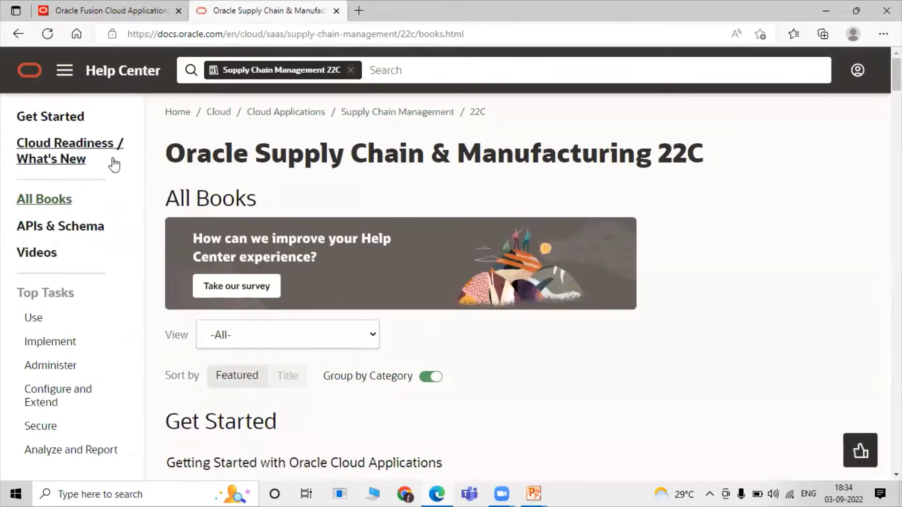
scroll(244, 223, down, 3)
scroll(244, 224, down, 20)
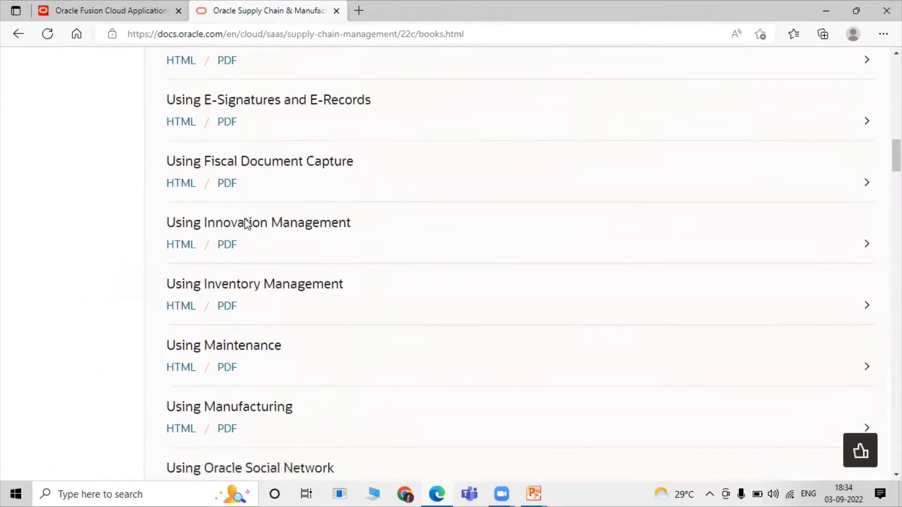
scroll(247, 224, down, 20)
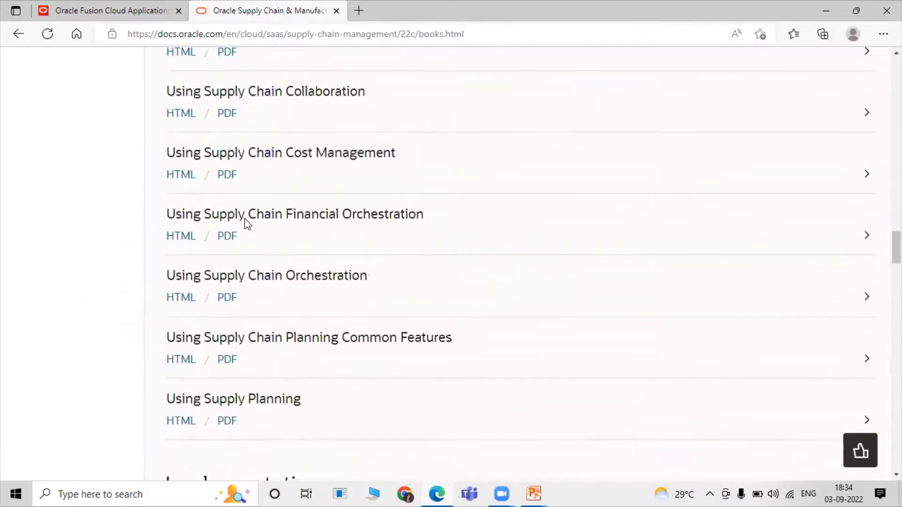
scroll(267, 226, down, 1)
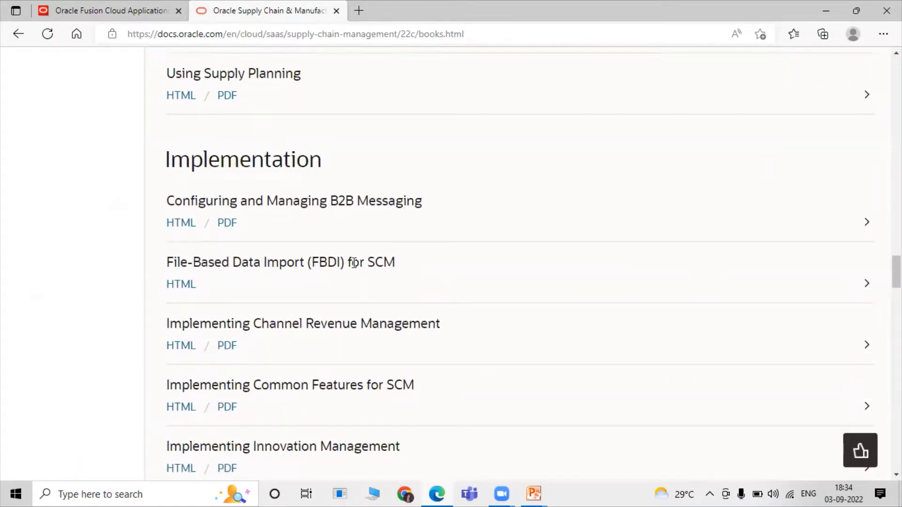
click(179, 290)
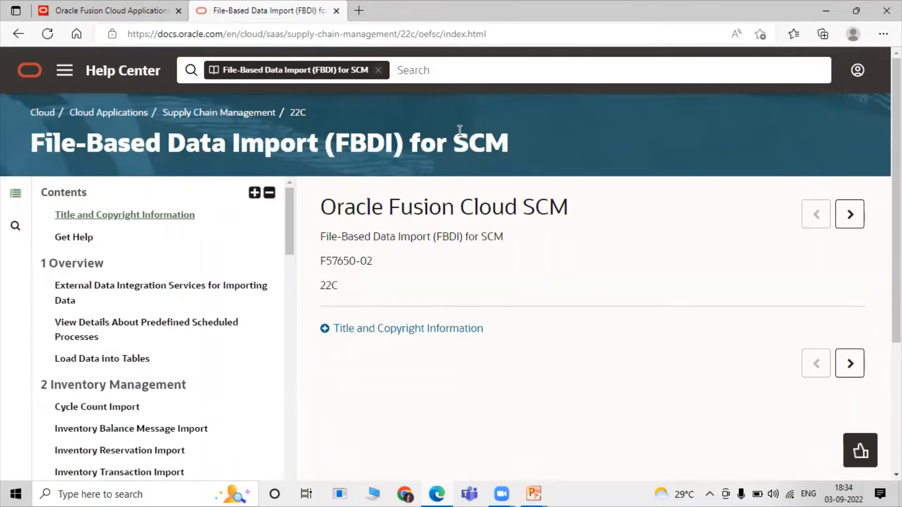
- Open the Item topic under Product Lifecycle Management and download its ItemImportTemplate.xlsm template
scroll(133, 252, down, 10)
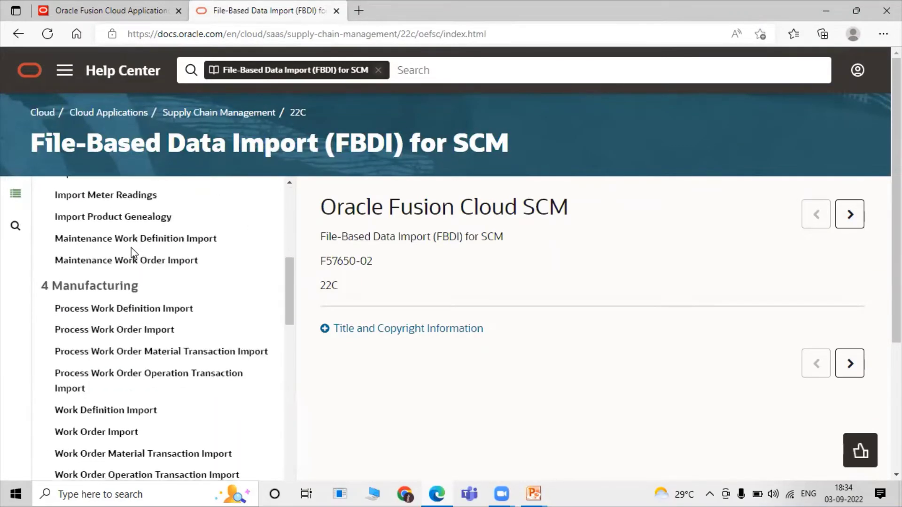
scroll(131, 252, down, 15)
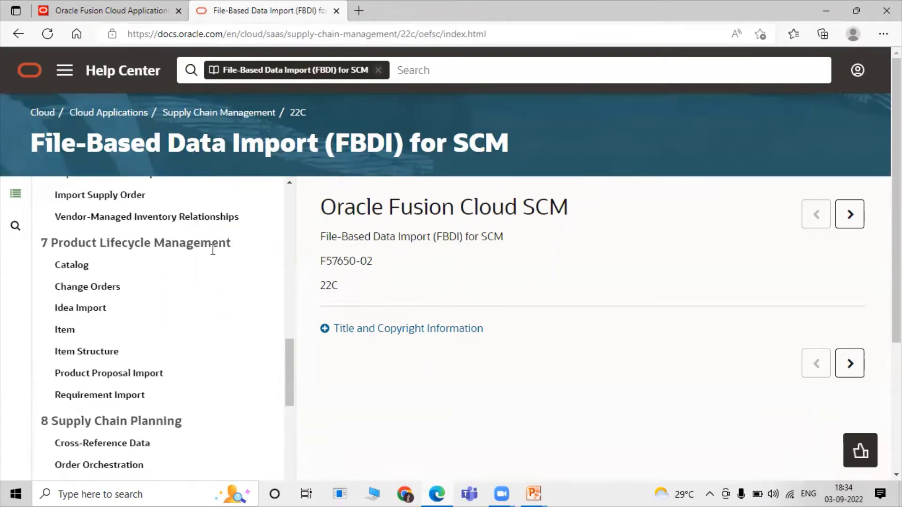
click(66, 334)
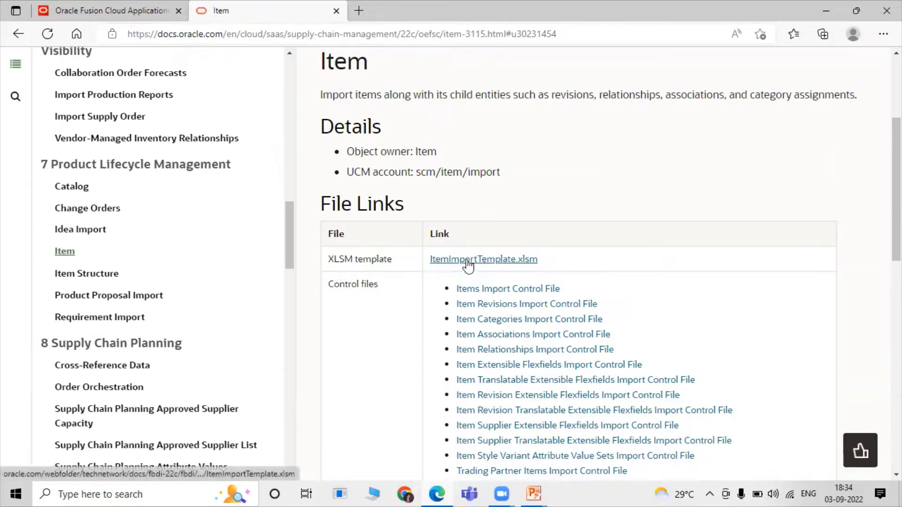
click(507, 262)
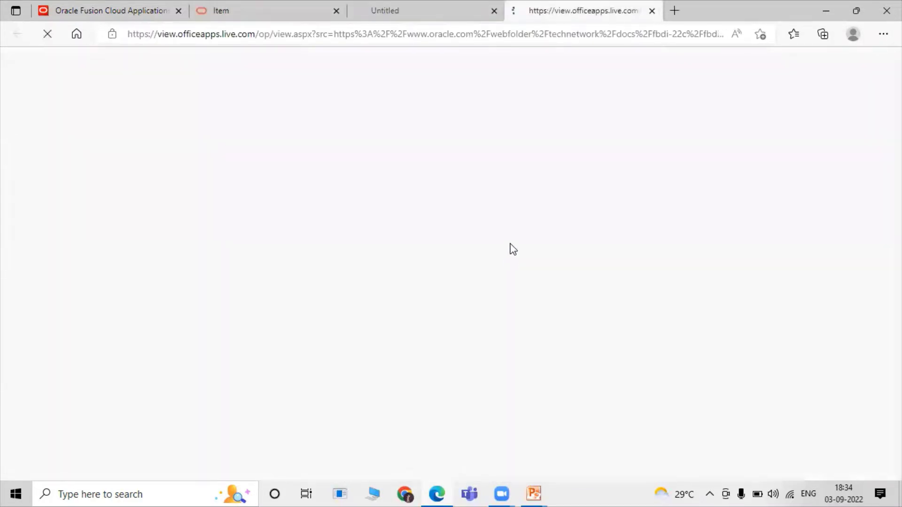
click(567, 66)
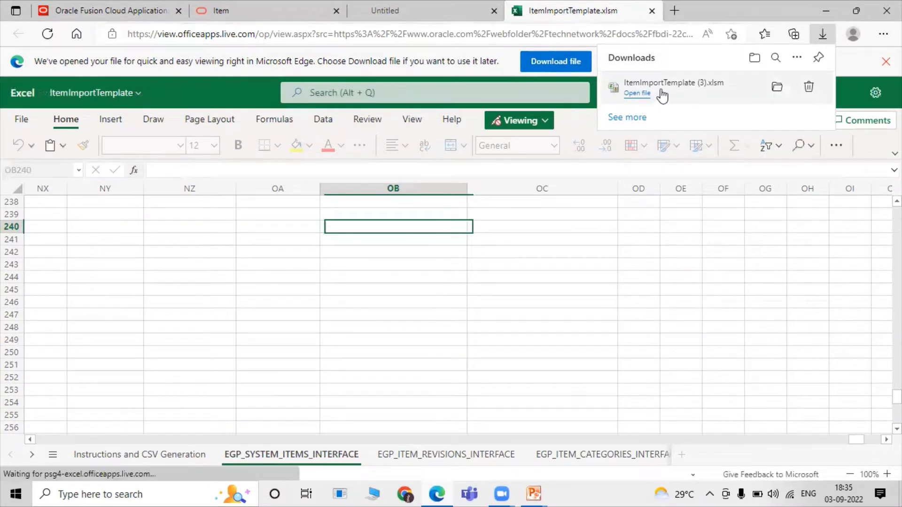
- Open the downloaded item import template in Excel, dismiss the add-in and activation dialogs, and enable editing and active content
click(647, 93)
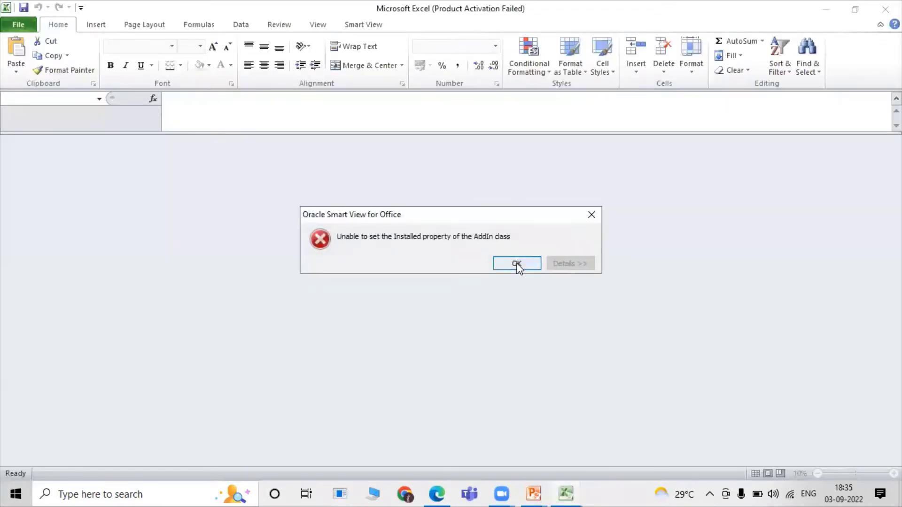
click(517, 264)
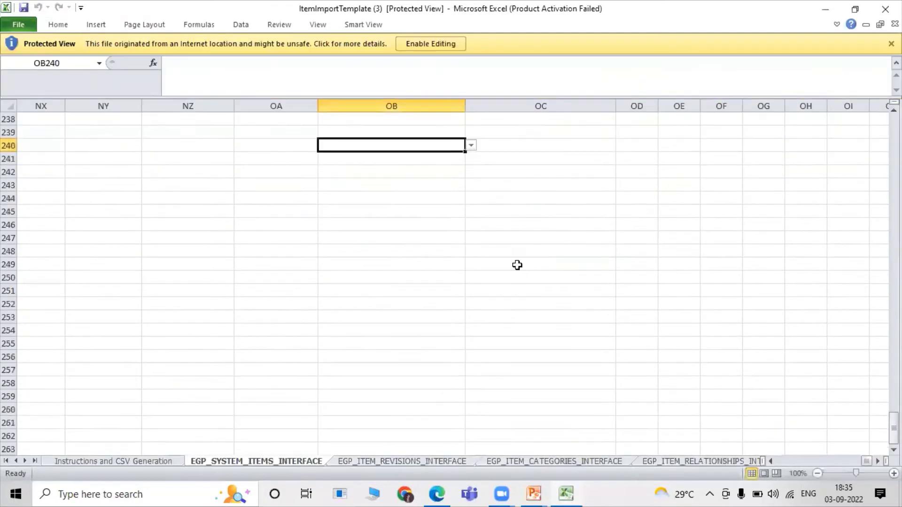
click(424, 43)
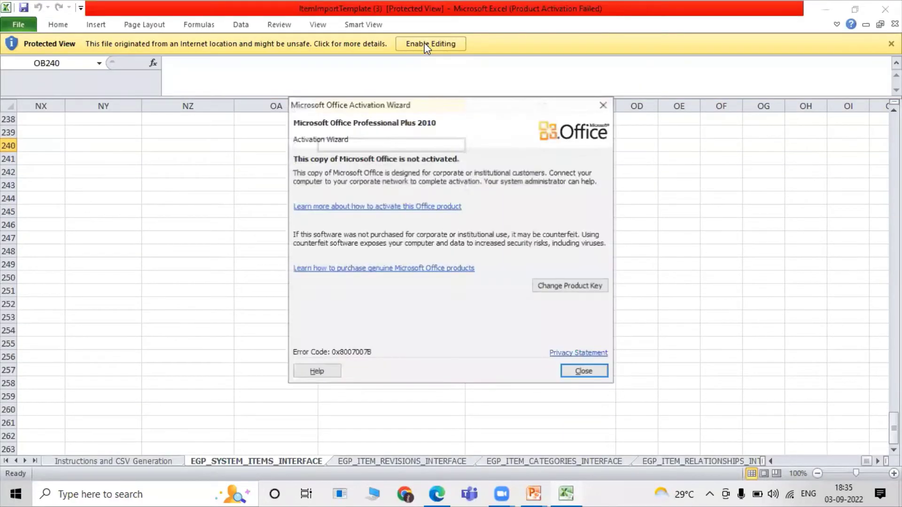
click(582, 372)
click(445, 43)
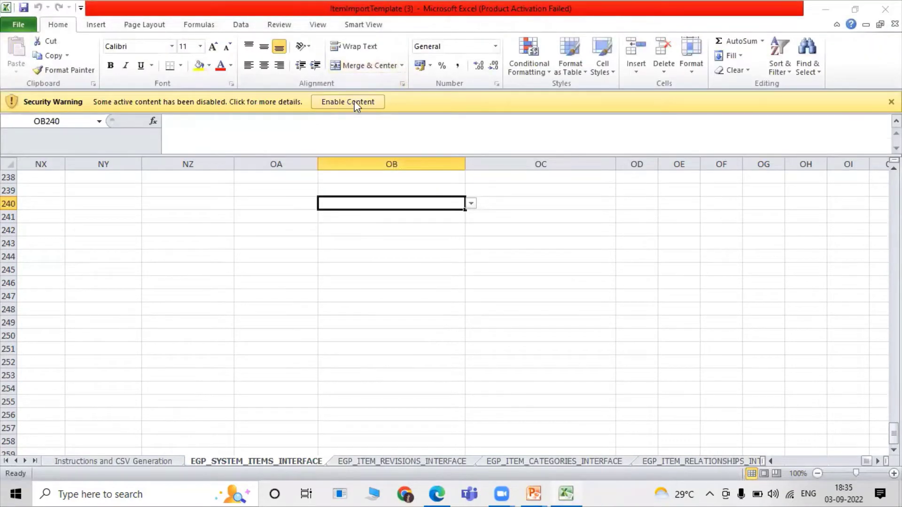
click(355, 102)
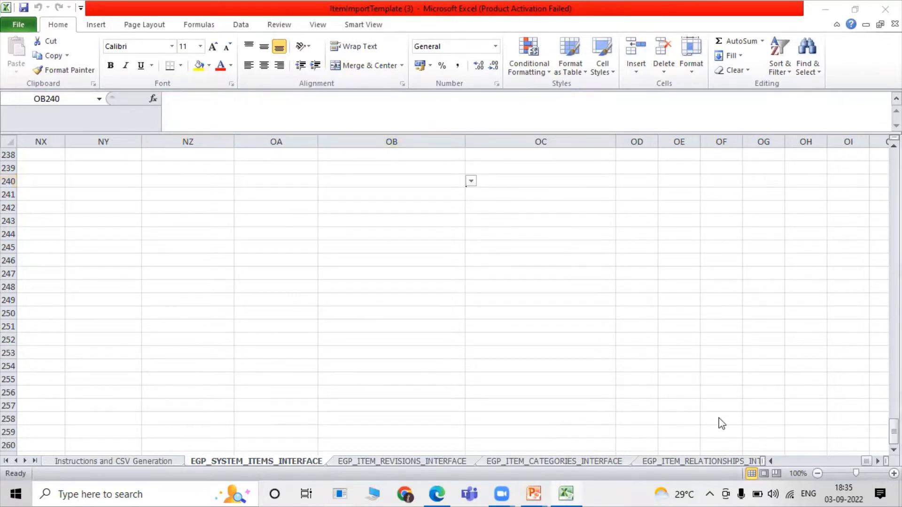
- Review the Instructions and CSV Generation sheet from the overview to the Excel template format notes
click(117, 462)
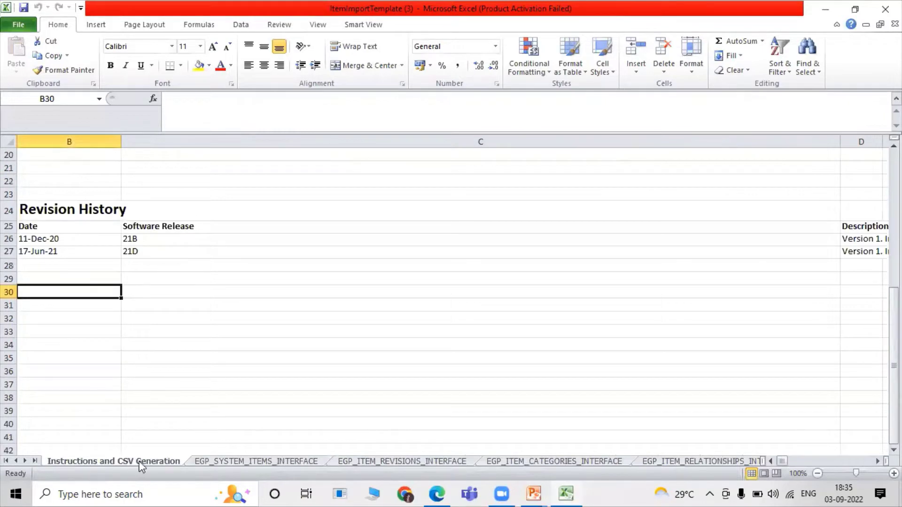
scroll(280, 374, up, 2)
scroll(281, 374, up, 3)
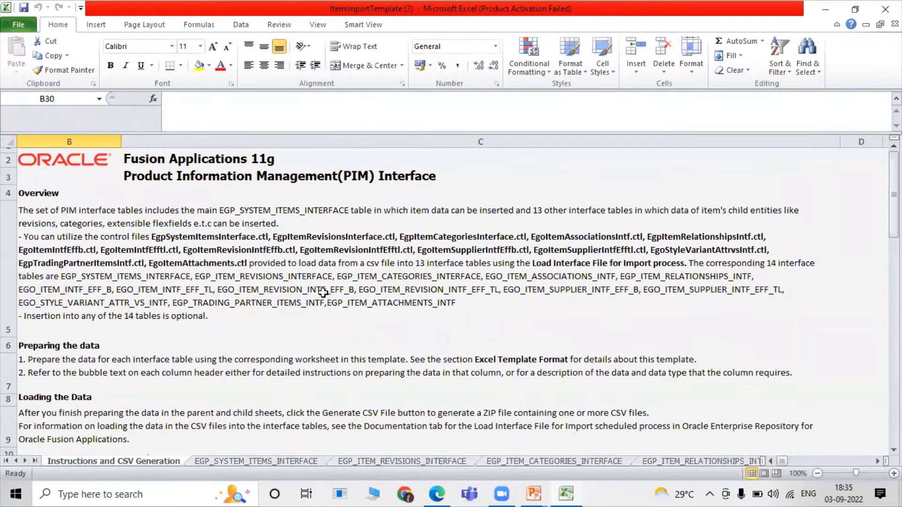
scroll(213, 372, down, 2)
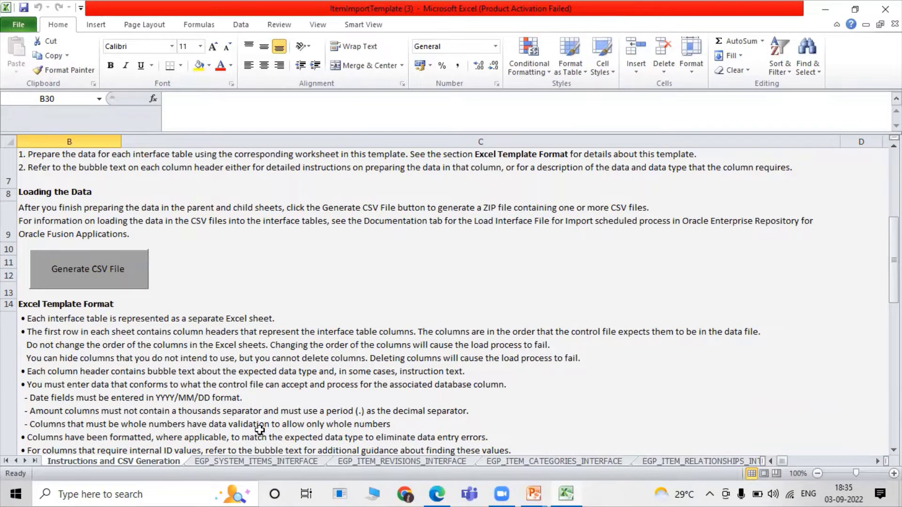
- View the column headers and sample rows at the start of the EGP_SYSTEM_ITEMS_INTERFACE sheet
click(246, 461)
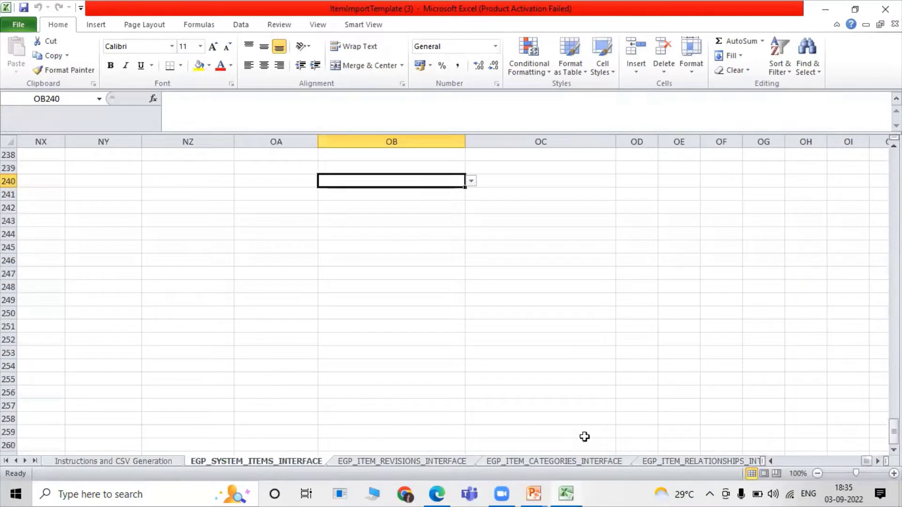
scroll(412, 328, up, 8)
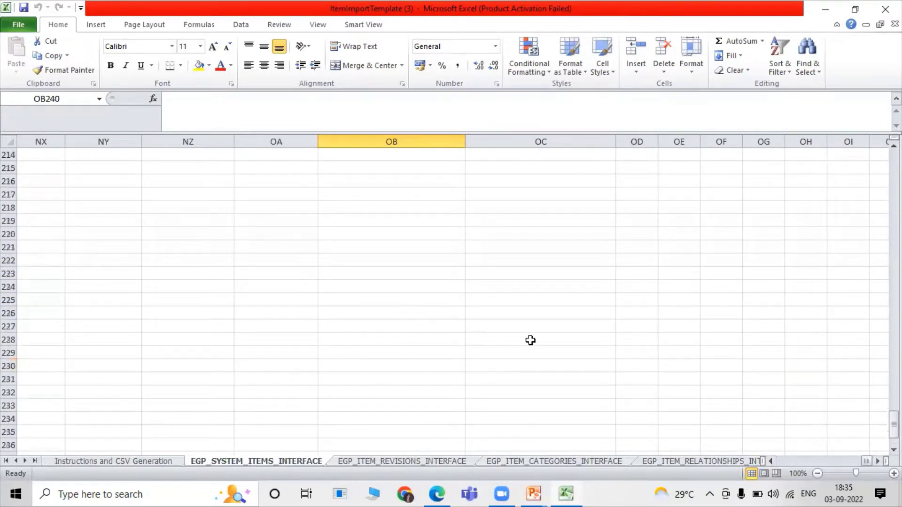
drag(870, 461, 771, 476)
drag(894, 424, 894, 160)
scroll(292, 317, up, 1)
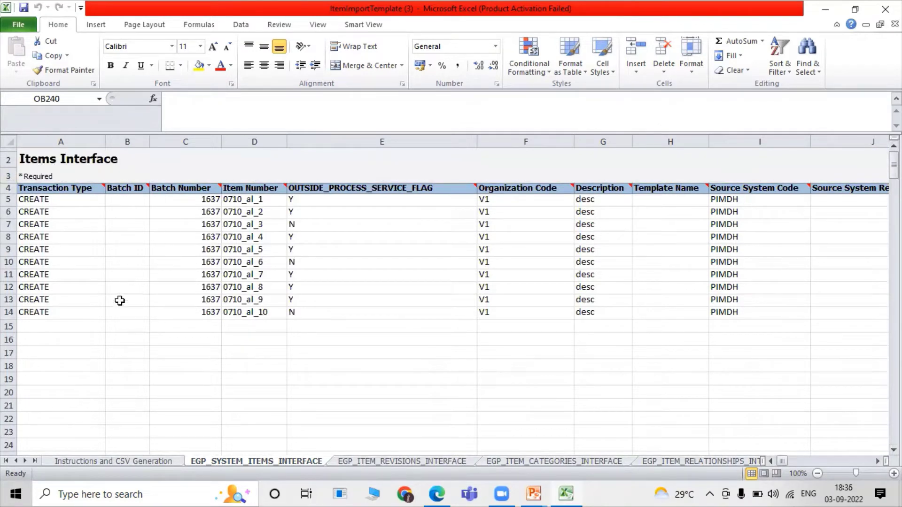
- Look through the item revisions, categories, relationships, associations and extensible flexfield interface sheets, and return to the first sheet names
click(395, 462)
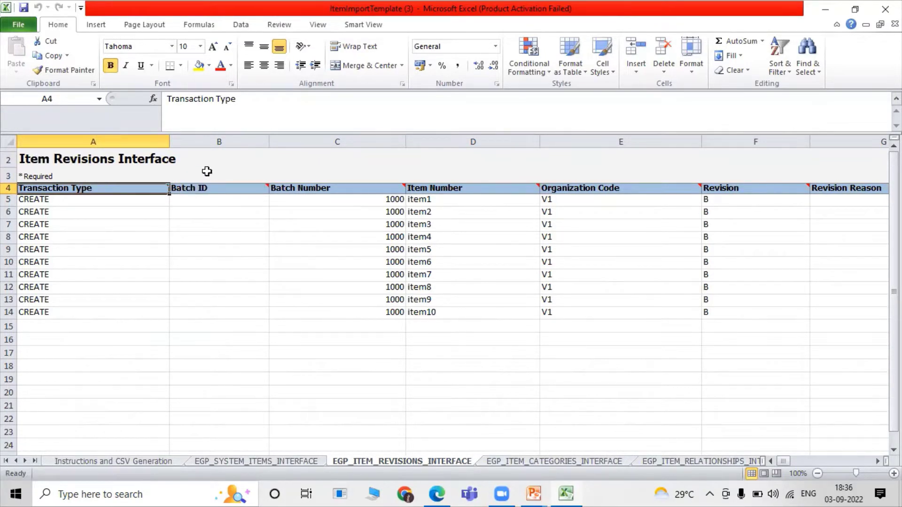
click(511, 462)
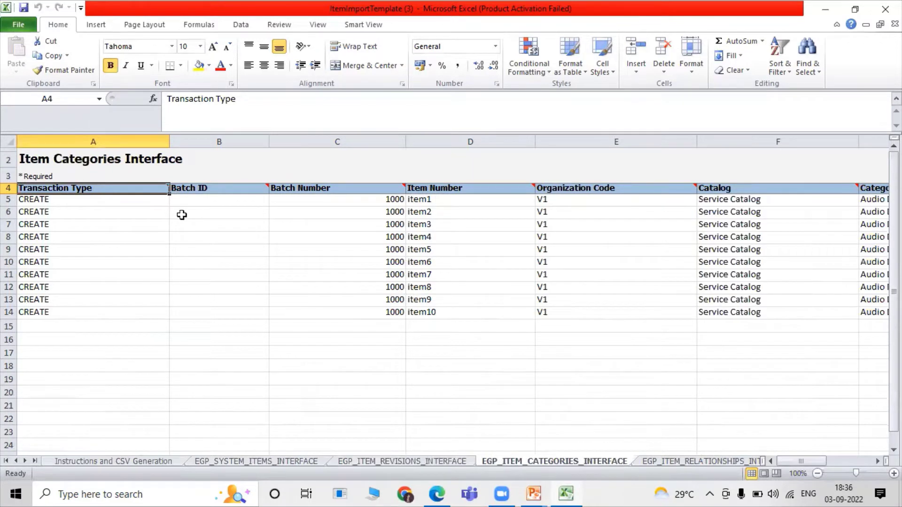
click(660, 461)
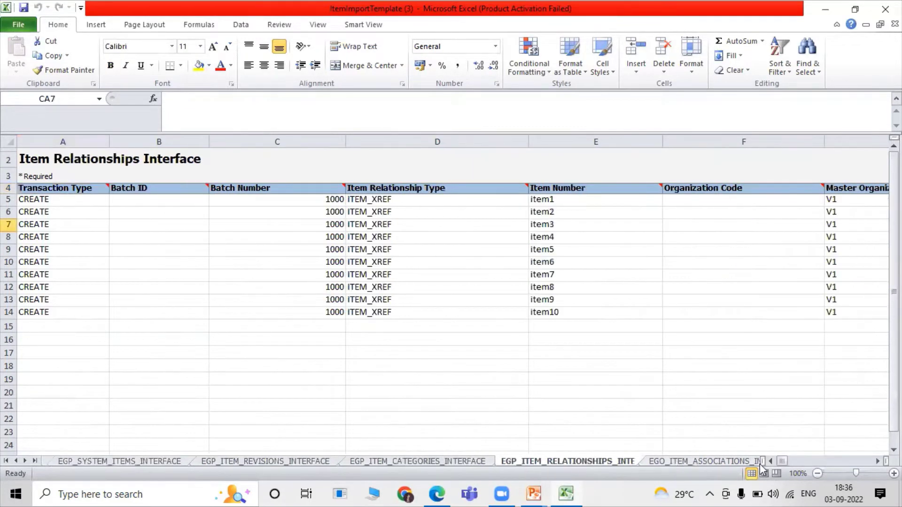
click(24, 462)
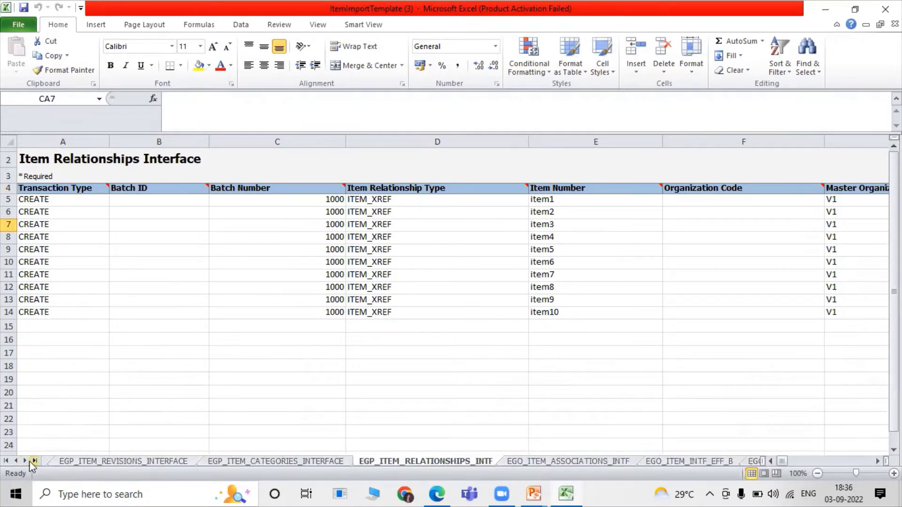
click(26, 462)
click(399, 463)
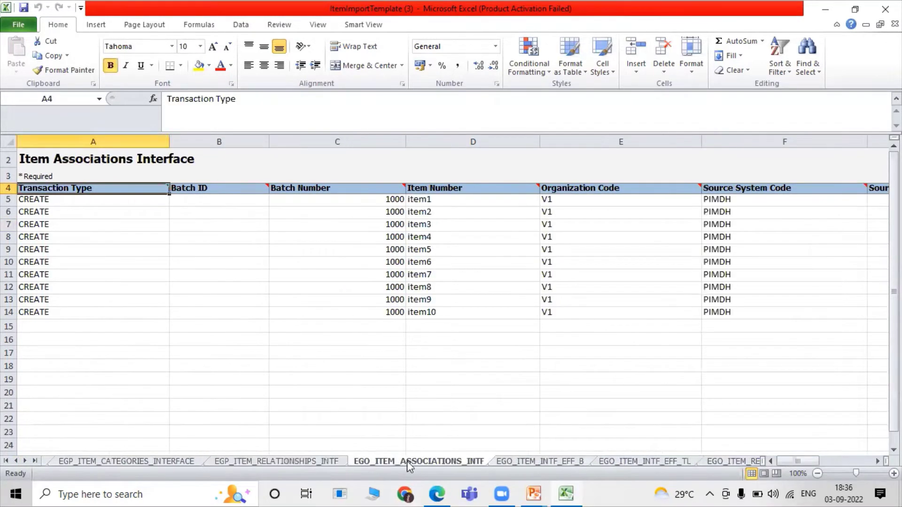
click(521, 462)
click(634, 461)
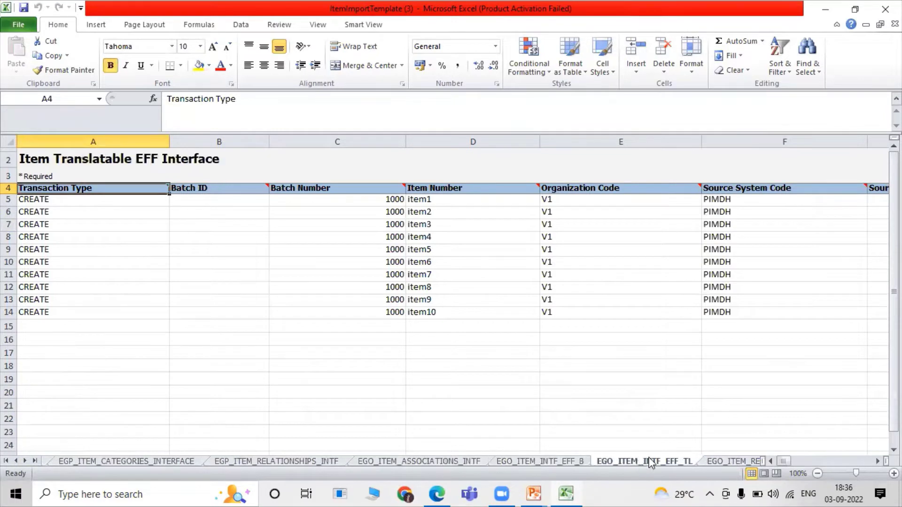
click(729, 461)
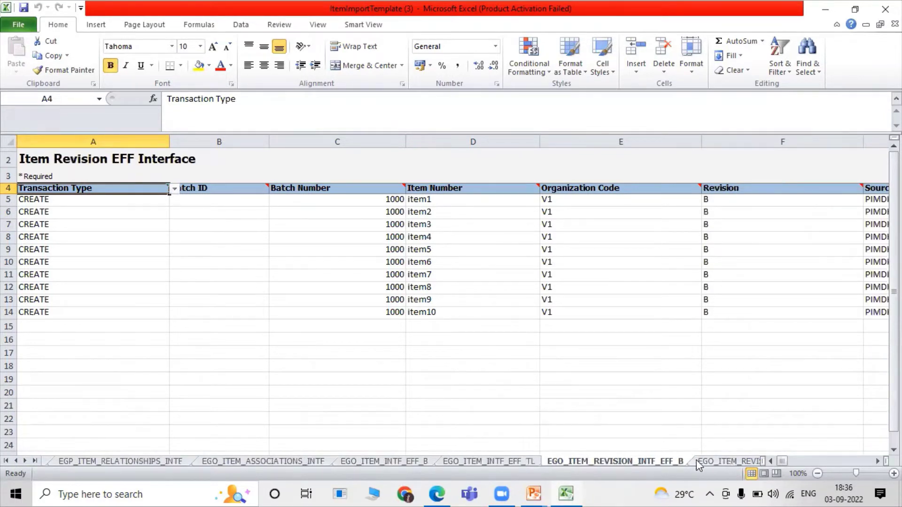
click(505, 461)
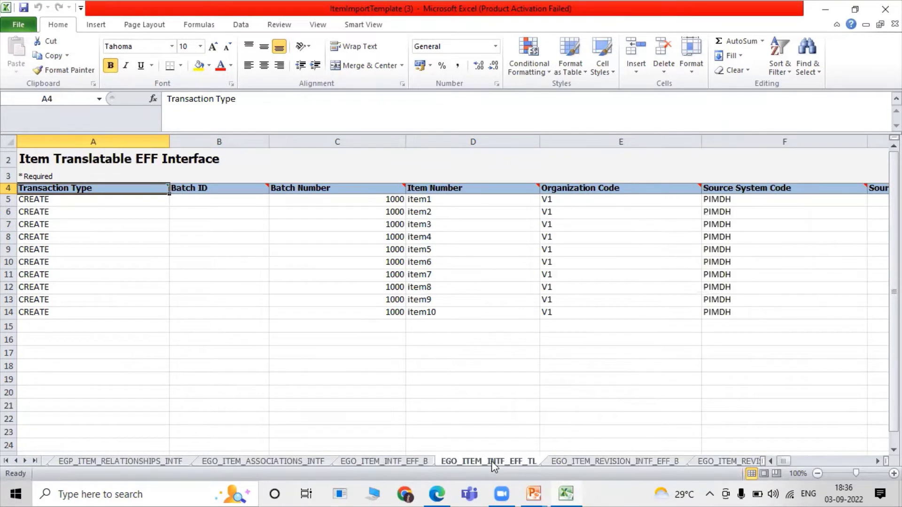
click(6, 461)
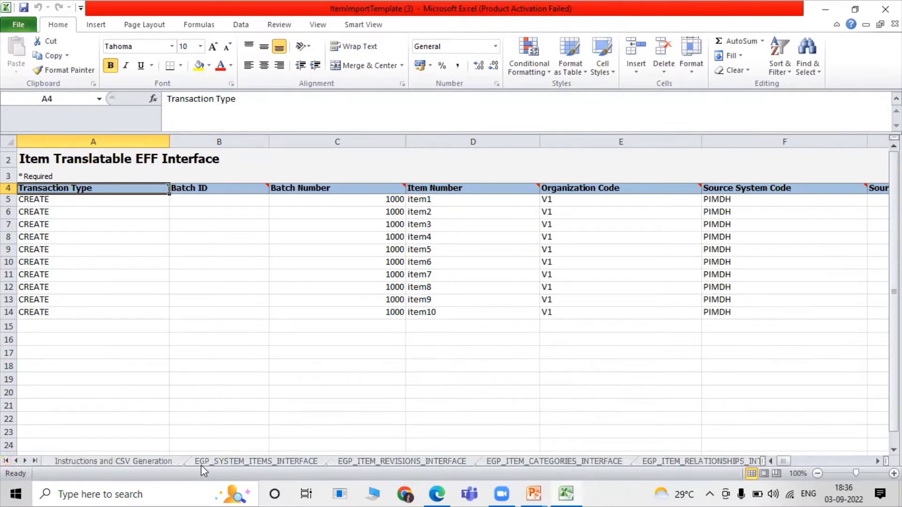
- On the EGP_SYSTEM_ITEMS_INTERFACE sheet, delete sample rows 6 to 14, keeping only the first item row
click(220, 461)
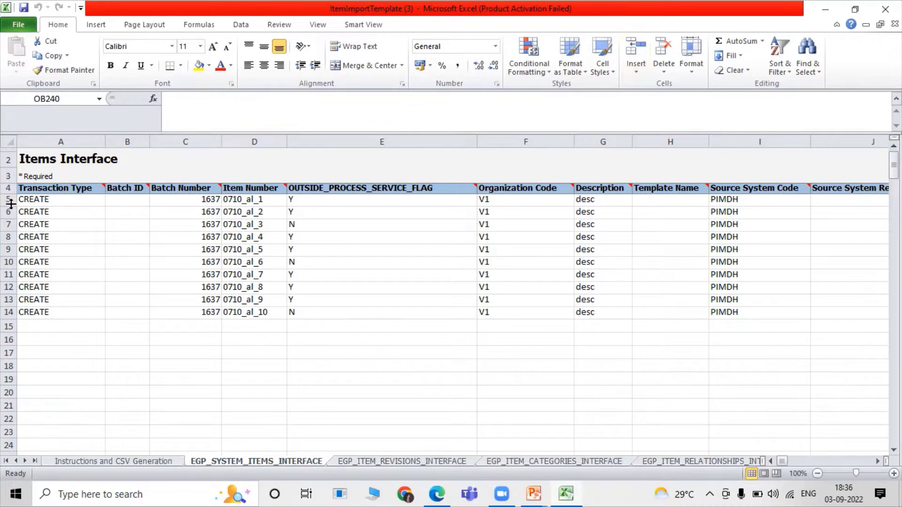
drag(9, 212, 10, 312)
right_click(9, 239)
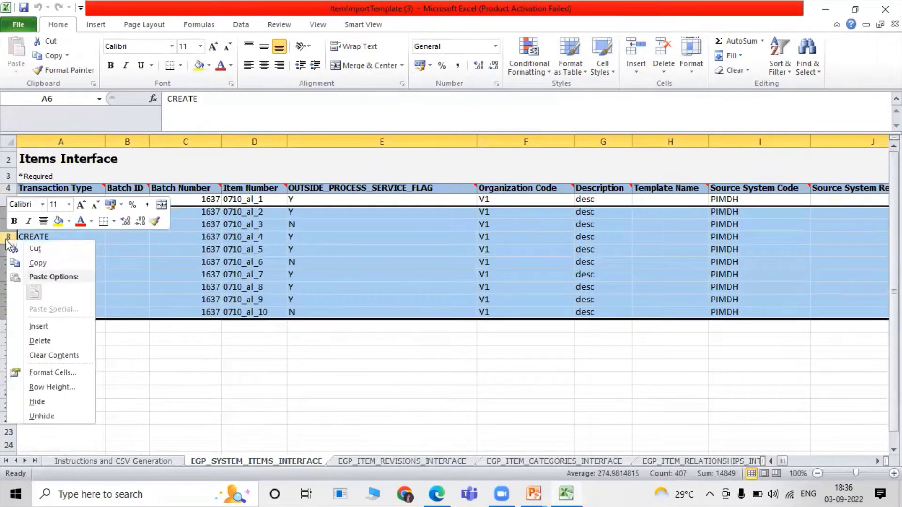
click(55, 346)
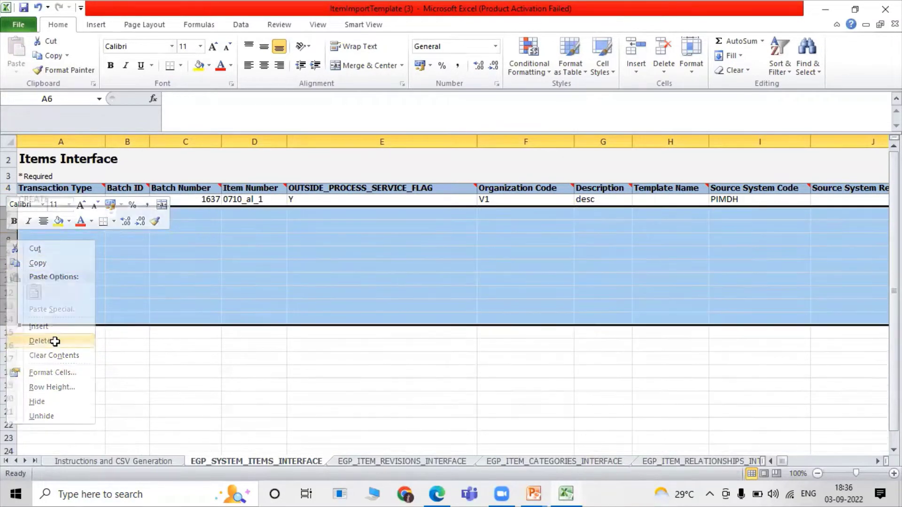
click(141, 370)
- For the item in row 5, choose CREATE as the transaction type and set the batch number to 1001
click(76, 199)
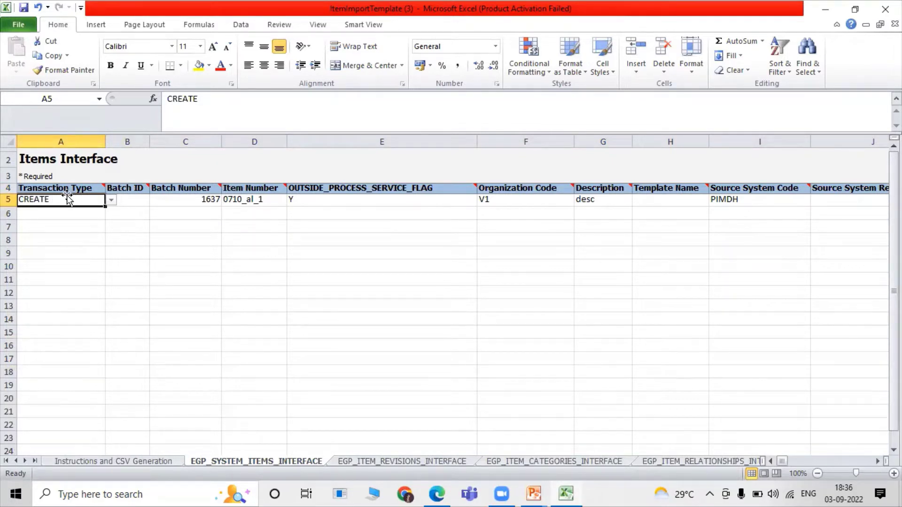
click(112, 200)
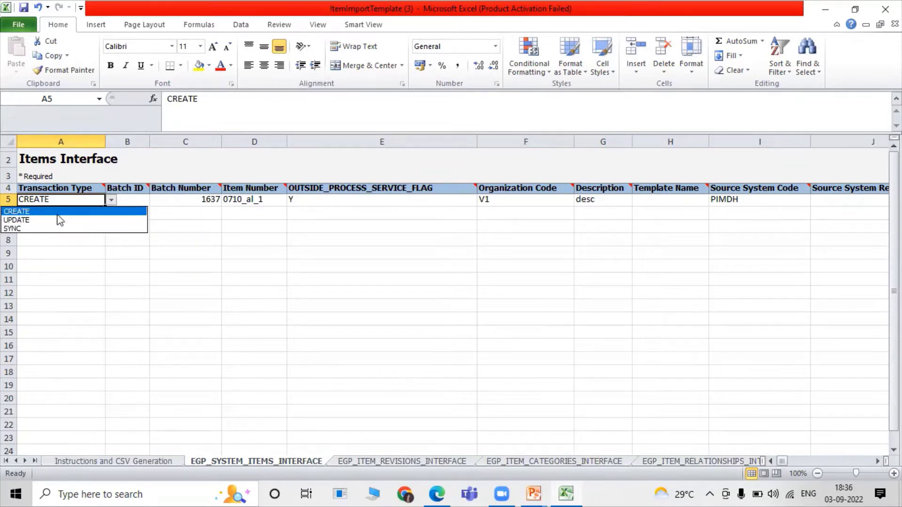
click(24, 214)
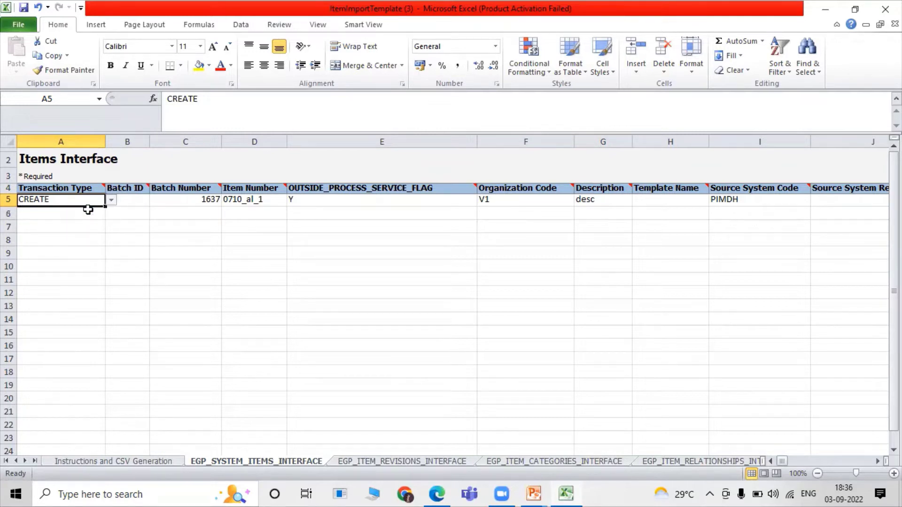
click(143, 201)
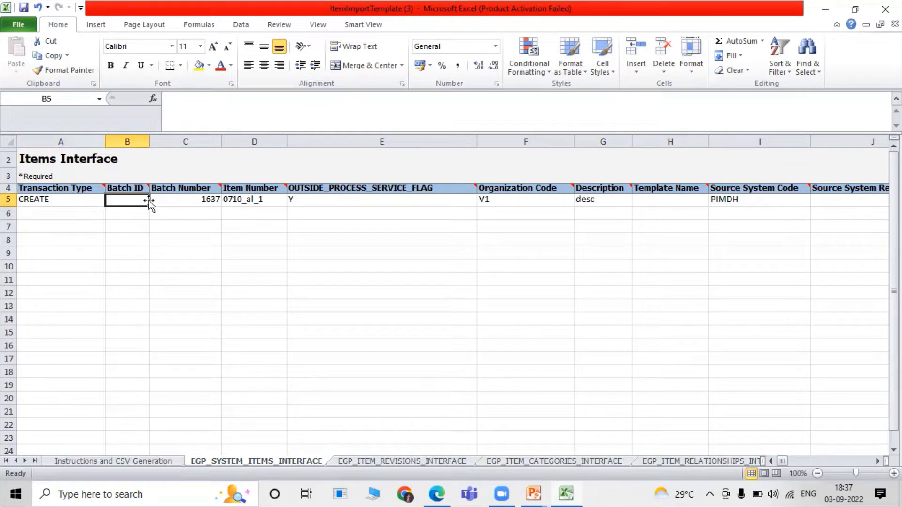
click(196, 197)
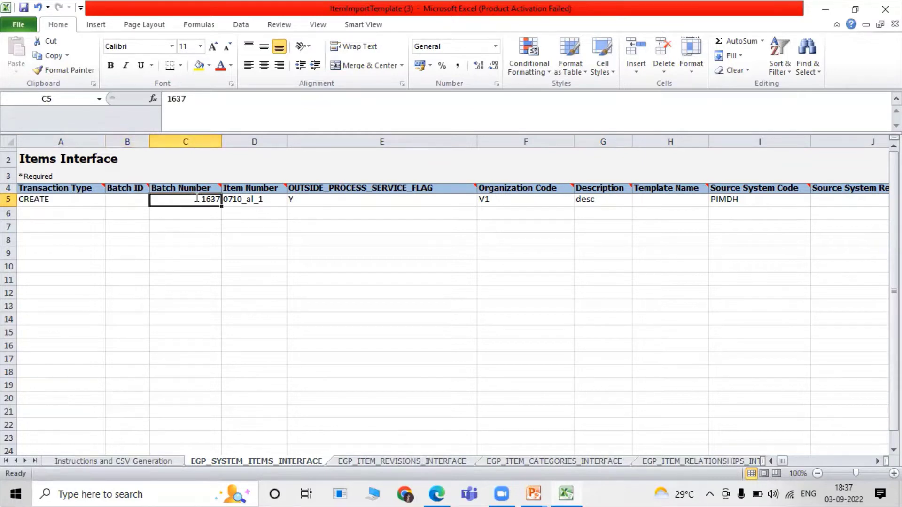
text(1001)
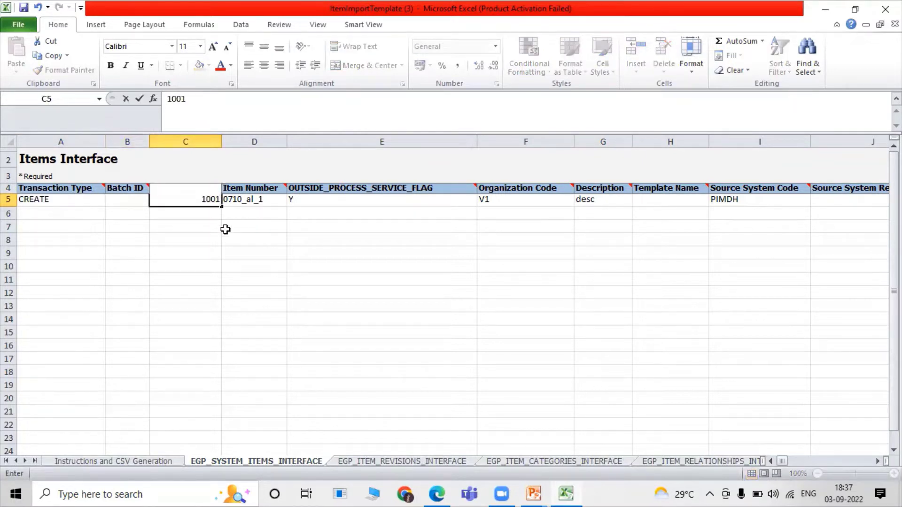
click(247, 250)
- Clear the sample item number and the OUTSIDE_PROCESS_SERVICE_FLAG value in row 5
click(267, 200)
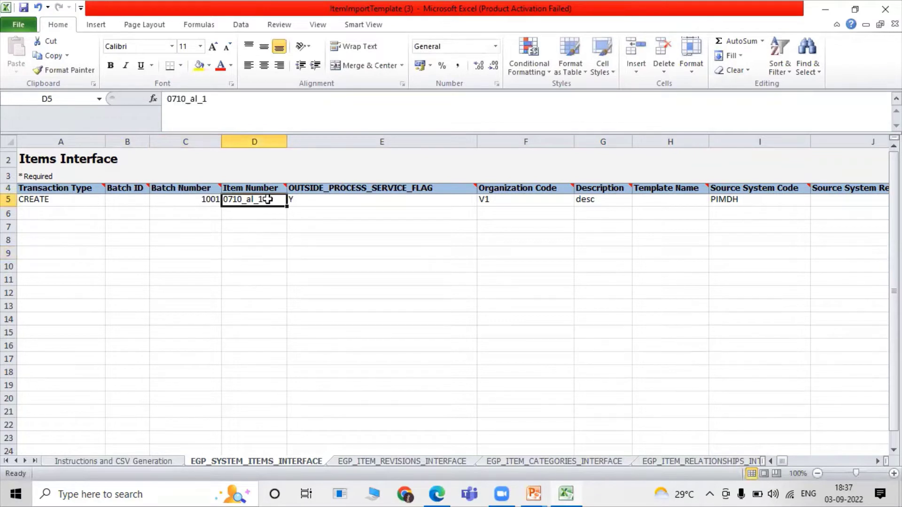
key(BackSpace)
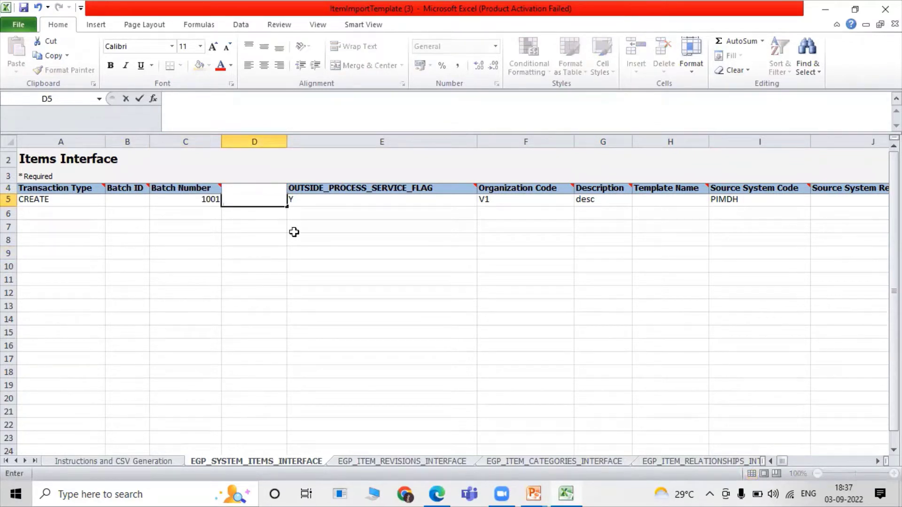
click(315, 278)
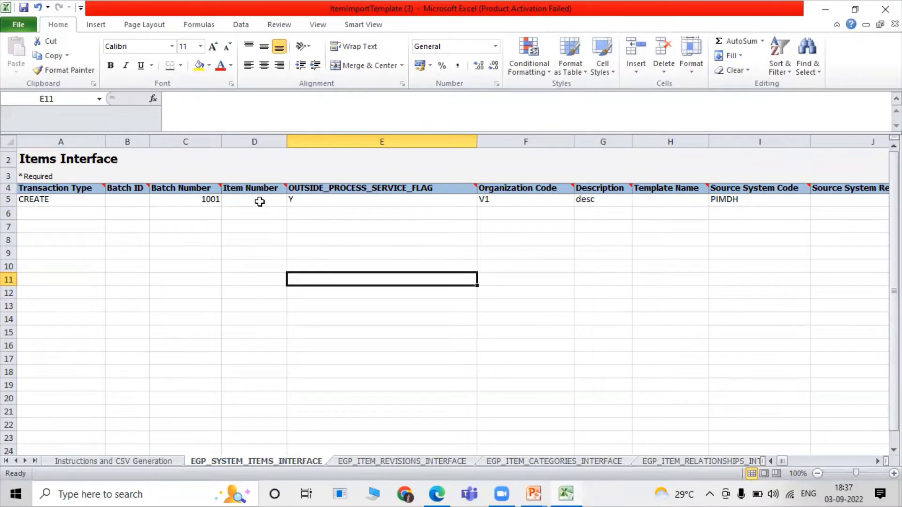
click(319, 200)
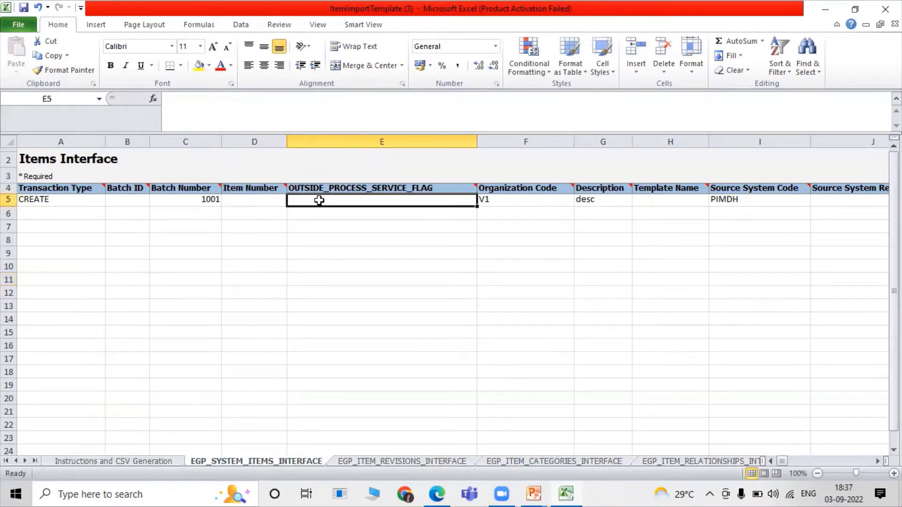
- Replace the organization code in row 5 with TATA_ITEM_MASTER
click(511, 201)
key(Delete)
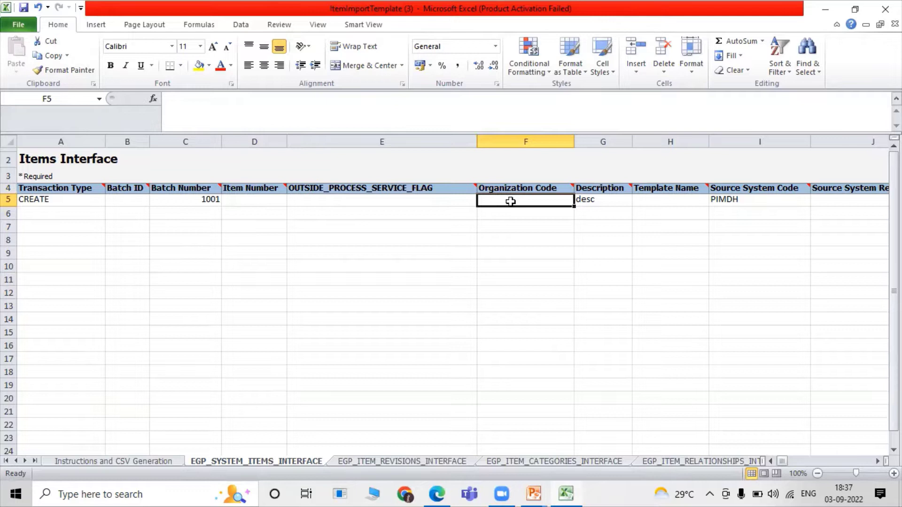
text(TATA)
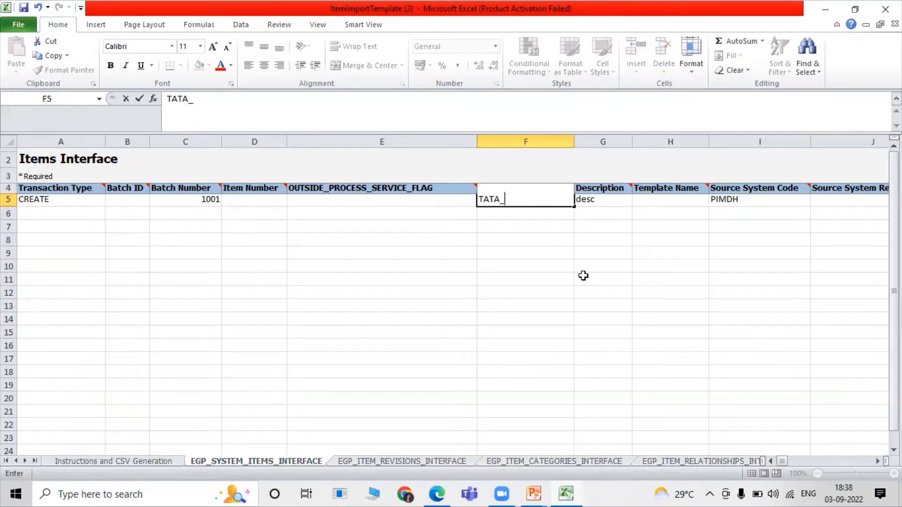
text(_ITEM_MASTER)
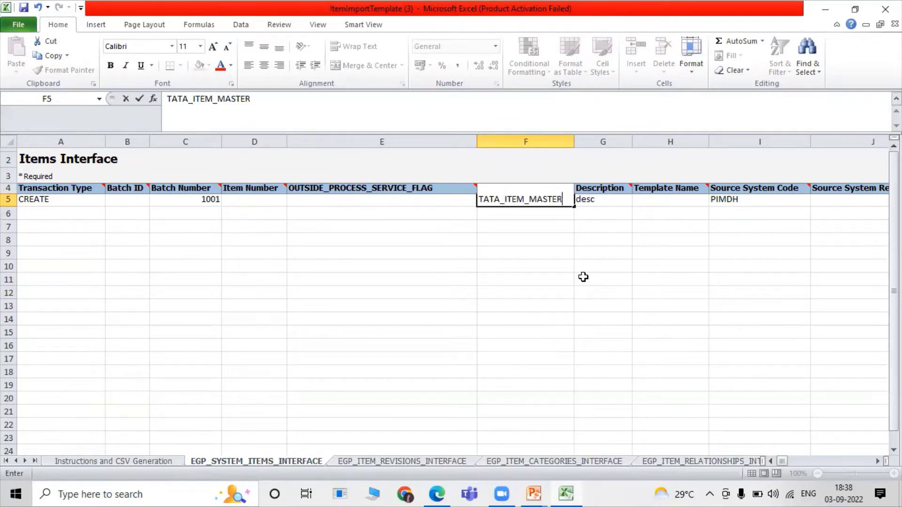
click(583, 278)
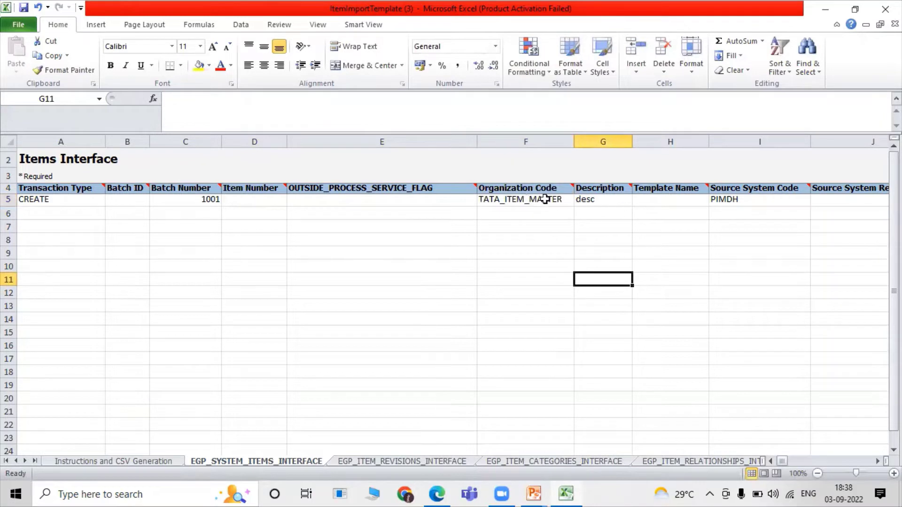
- Change the item description in row 5 to "Bearing 1"
click(618, 199)
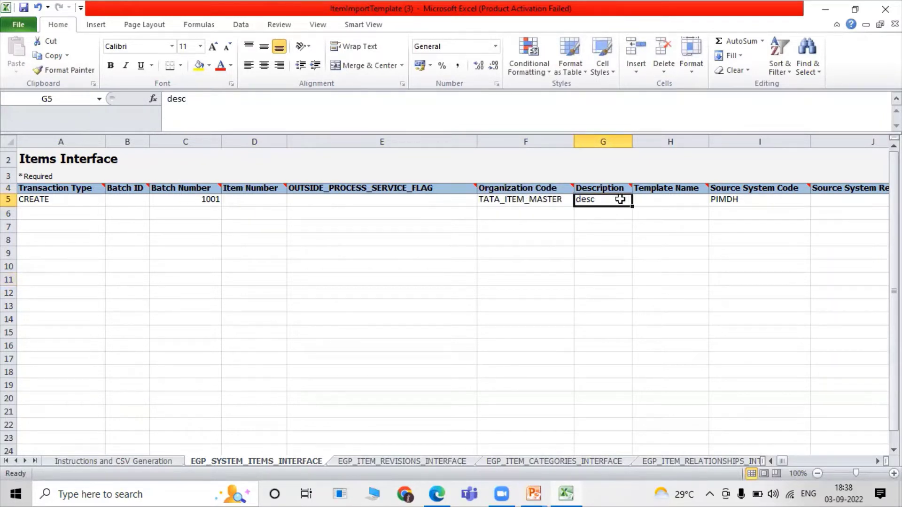
key(BackSpace)
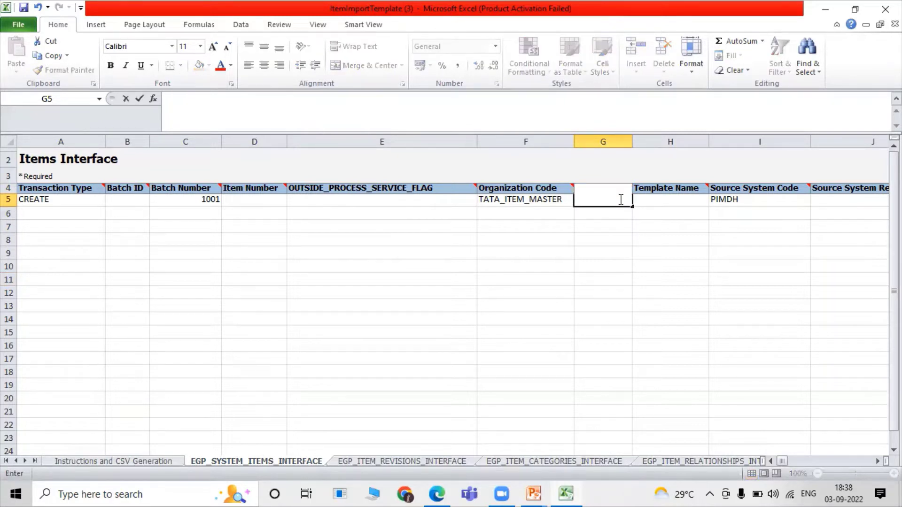
text(Bearing 1)
click(733, 280)
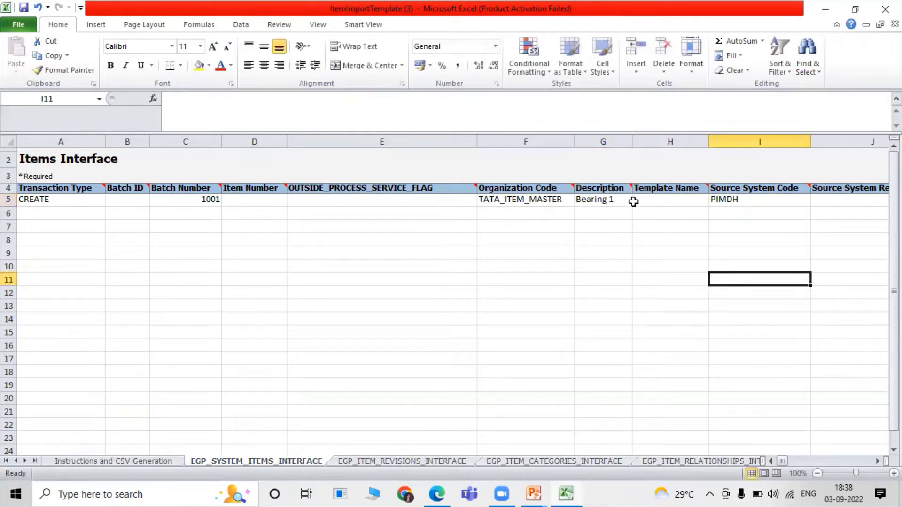
- Switch to Oracle Fusion Cloud Applications in the browser and start creating an item in Product Information Management
click(658, 200)
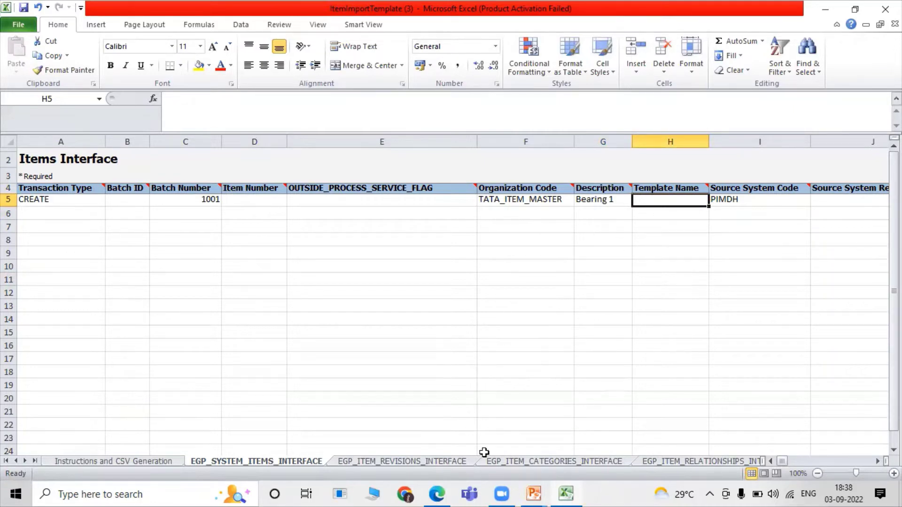
click(438, 493)
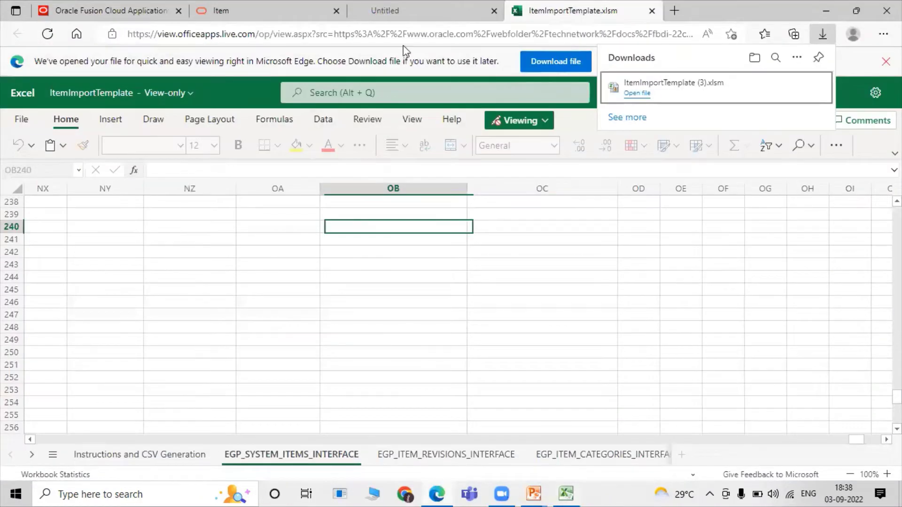
click(85, 6)
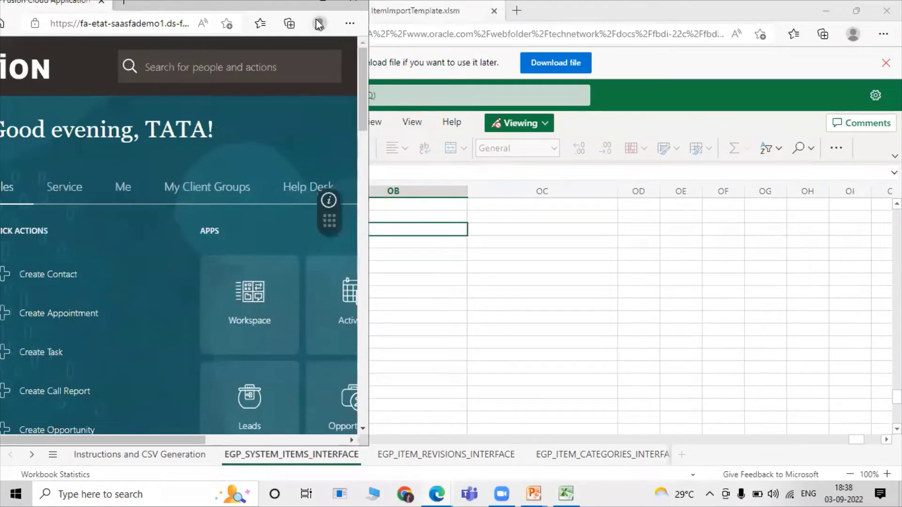
double_click(142, 2)
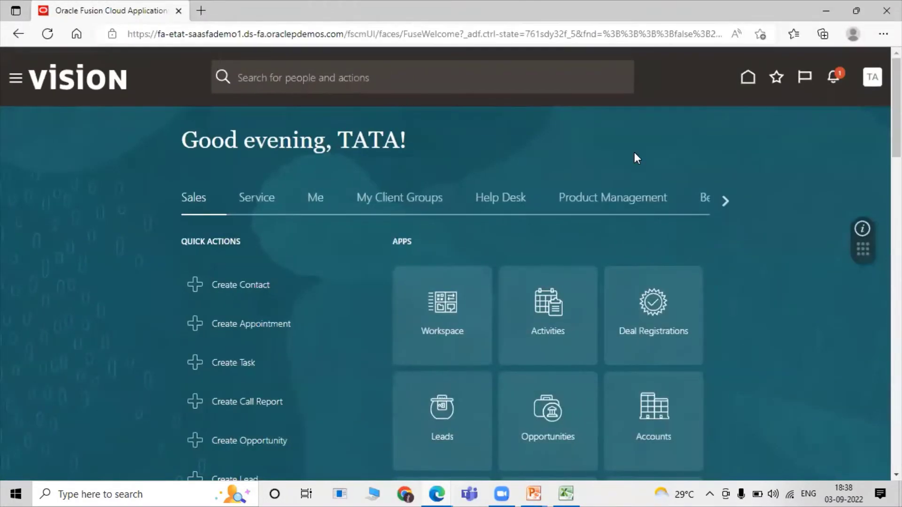
click(13, 81)
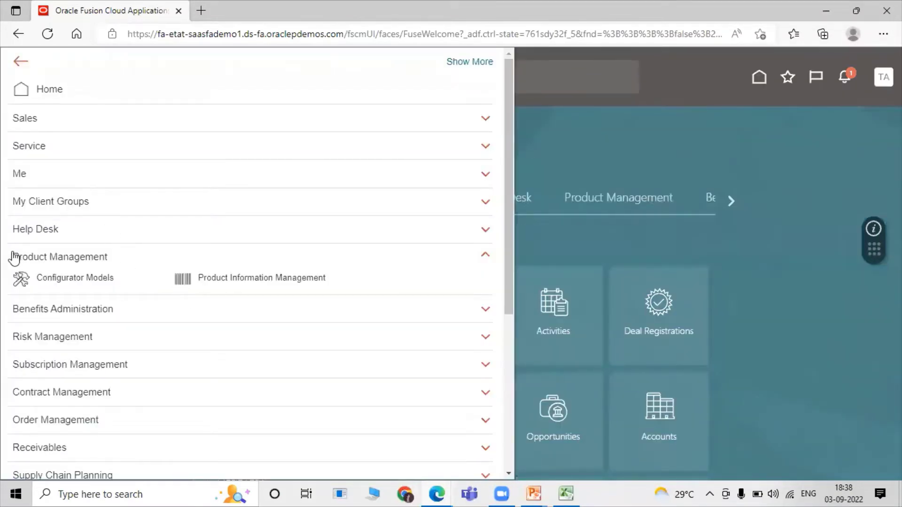
click(228, 281)
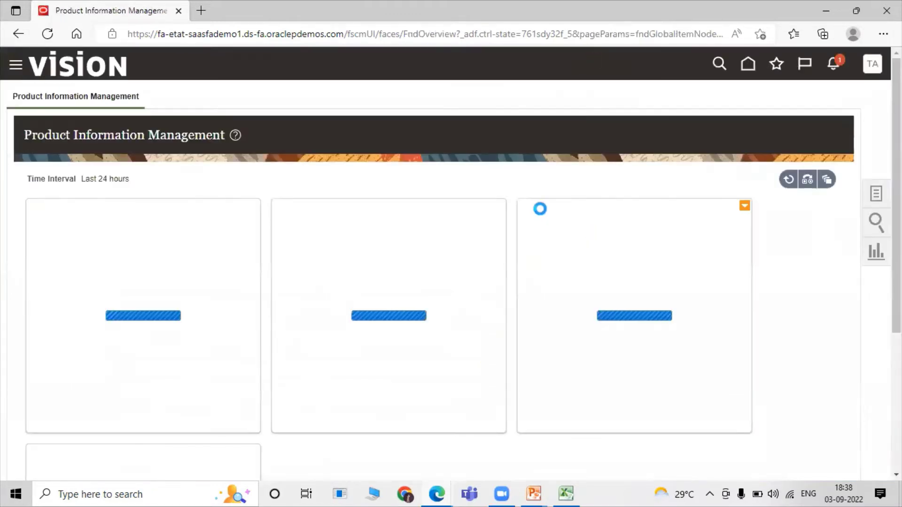
click(877, 196)
click(796, 108)
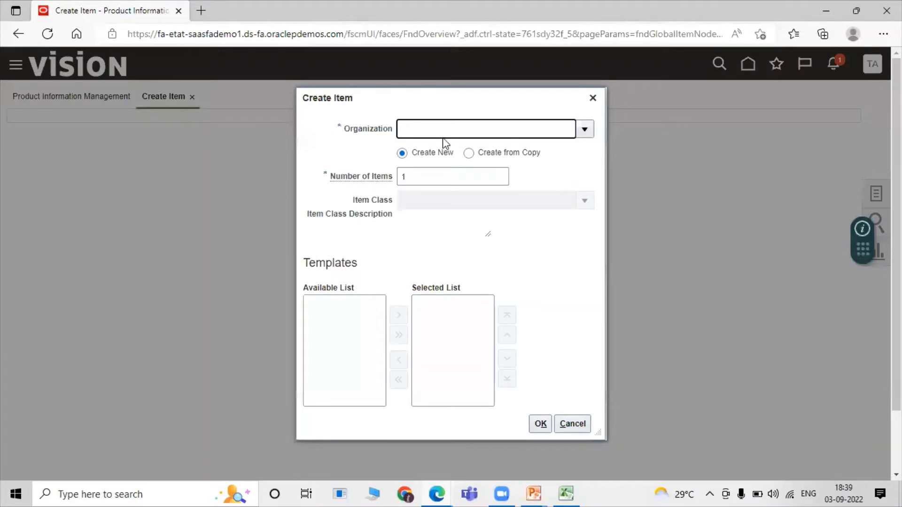
- Set the new item's organization to TATA_ITEM_MASTER and item class to TATASTEEL_Bearings, and look through the available templates down to Purchased Item
click(584, 130)
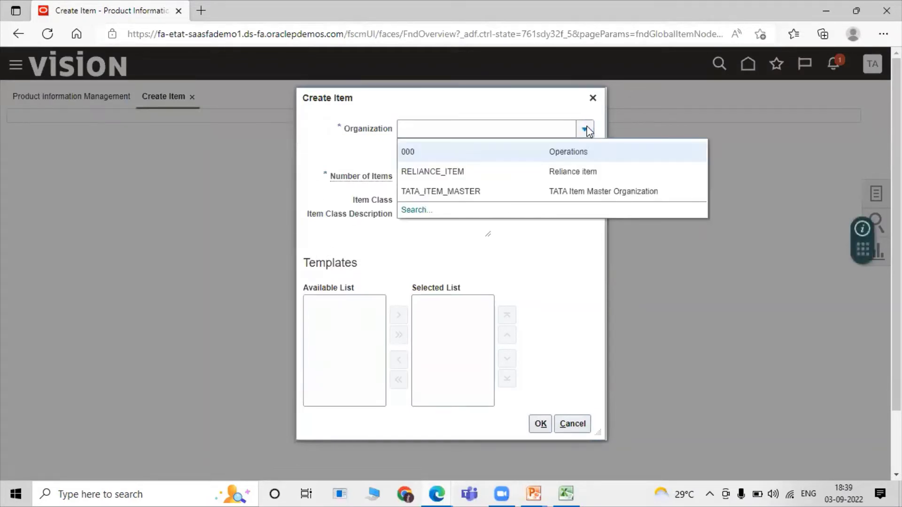
click(437, 193)
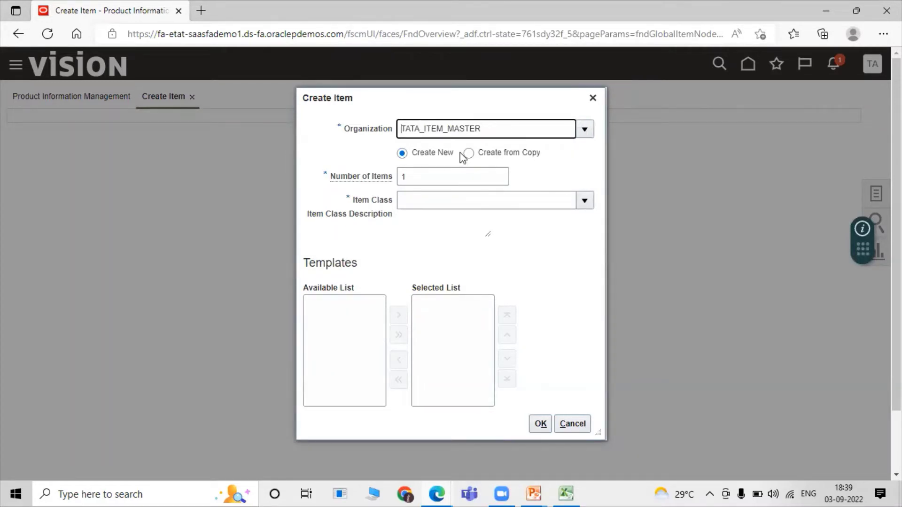
click(585, 201)
click(478, 205)
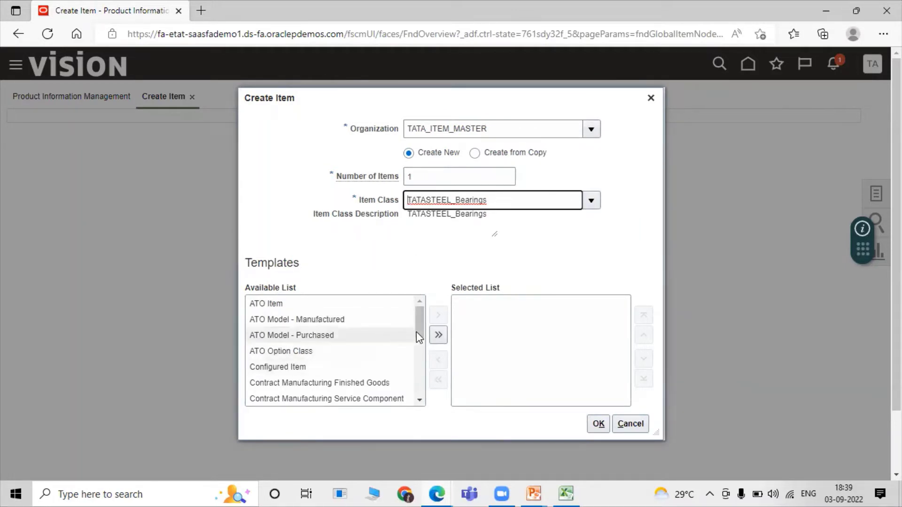
drag(421, 319, 411, 383)
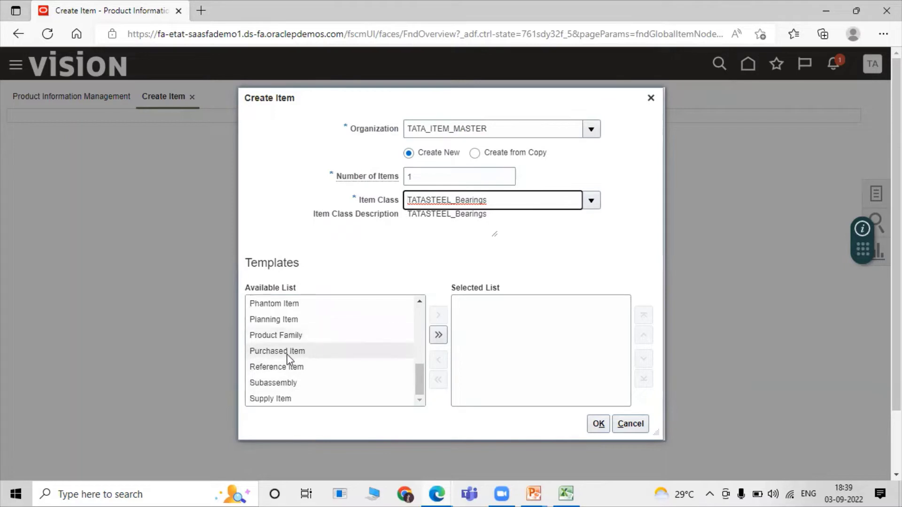
key(alt+Tab)
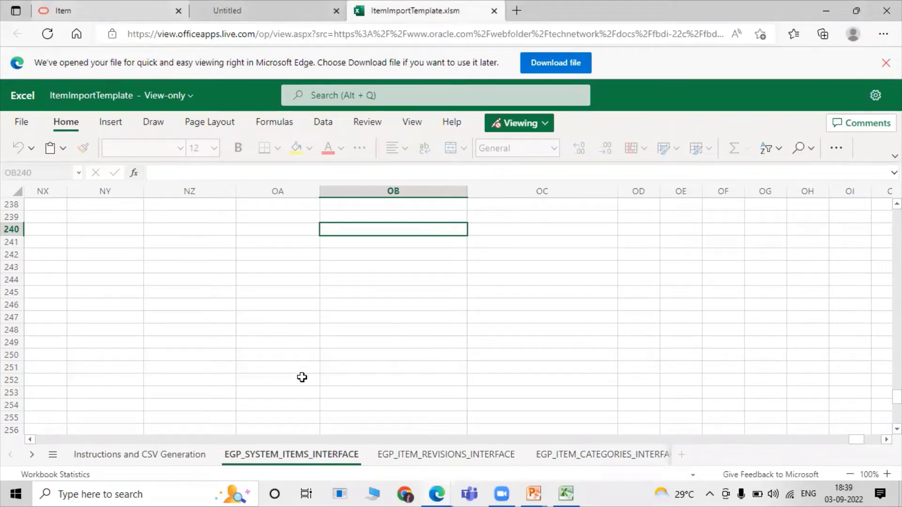
scroll(370, 261, up, 2)
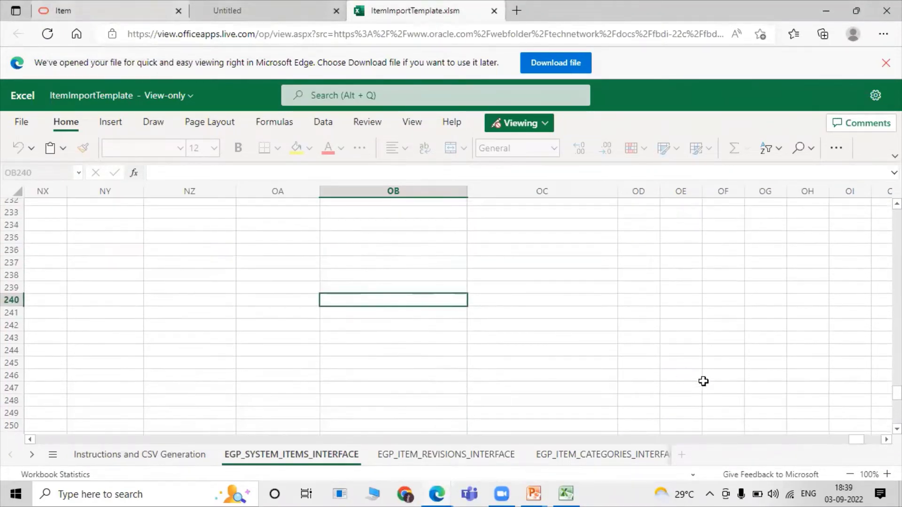
drag(851, 440, 672, 440)
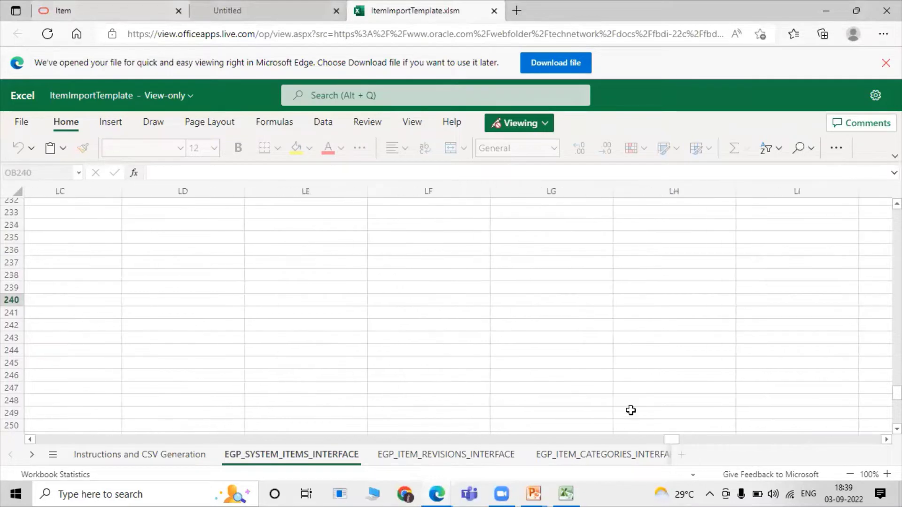
drag(897, 393, 897, 209)
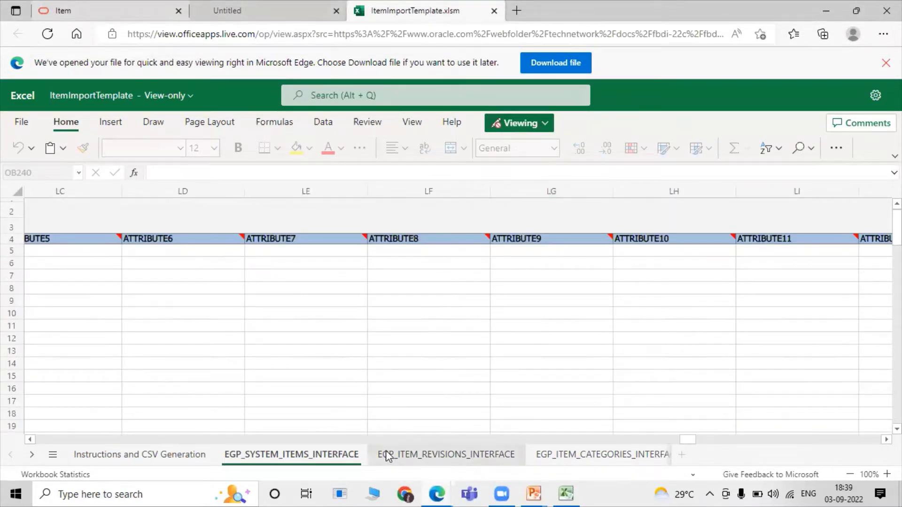
- Switch to the desktop Excel copy of ItemImportTemplate and enter Purchased Item as the template name in row 5
key(alt+Tab)
key(alt+Tab)
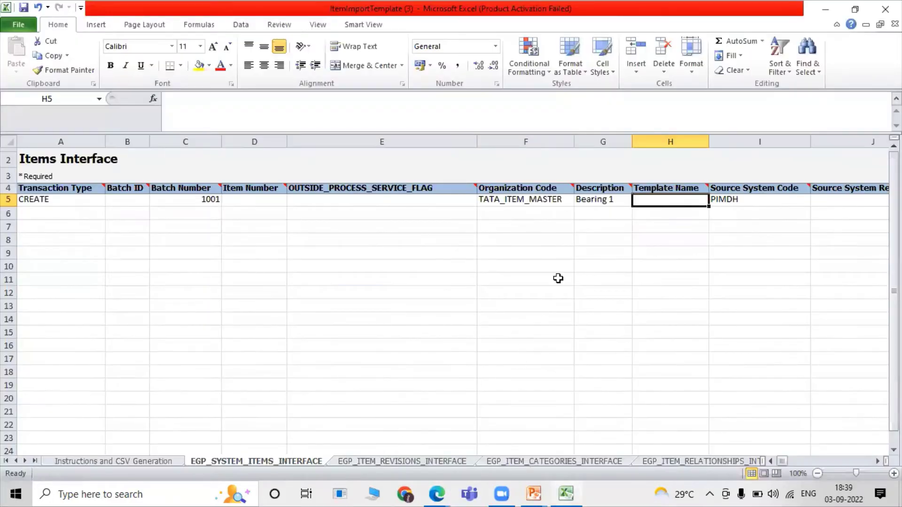
double_click(668, 200)
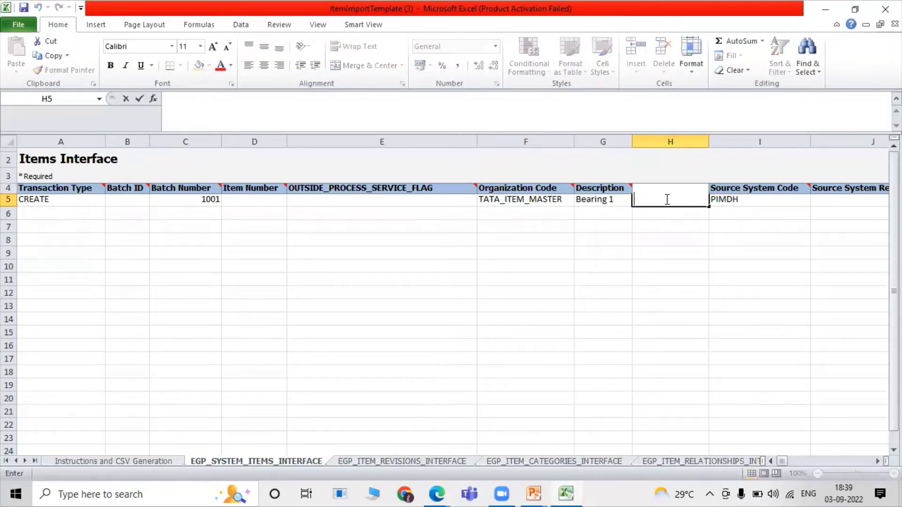
text(Purchased Itme)
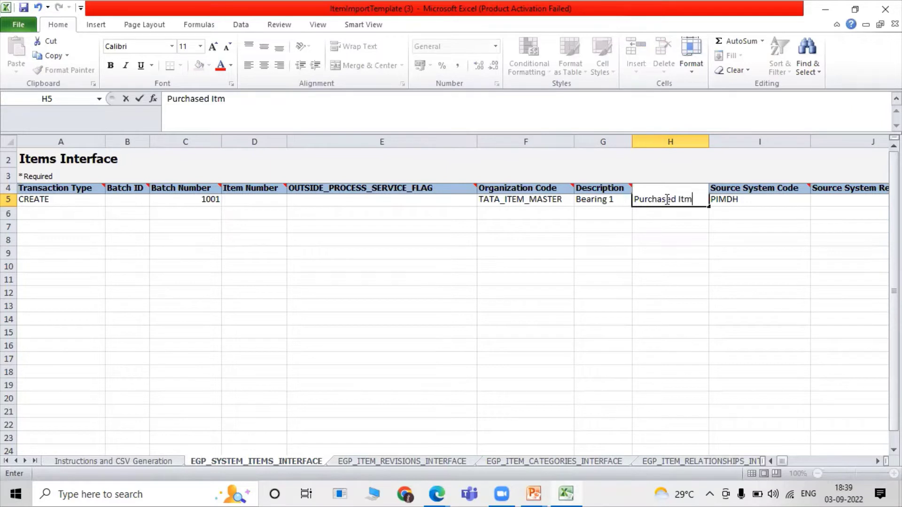
key(BackSpace)
key(BackSpace)
text(em)
click(721, 244)
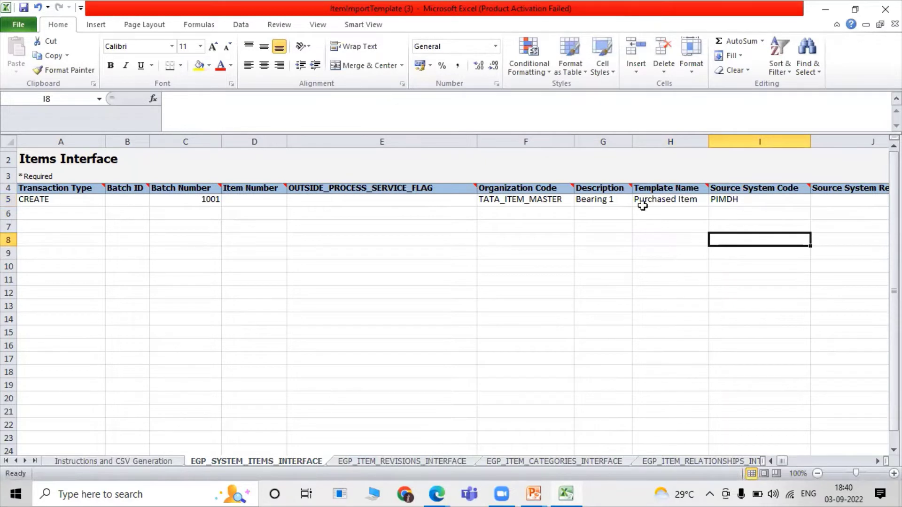
- Change the row 5 description to "TATA Bearing 1" and clear that row's source system code
click(591, 202)
double_click(592, 202)
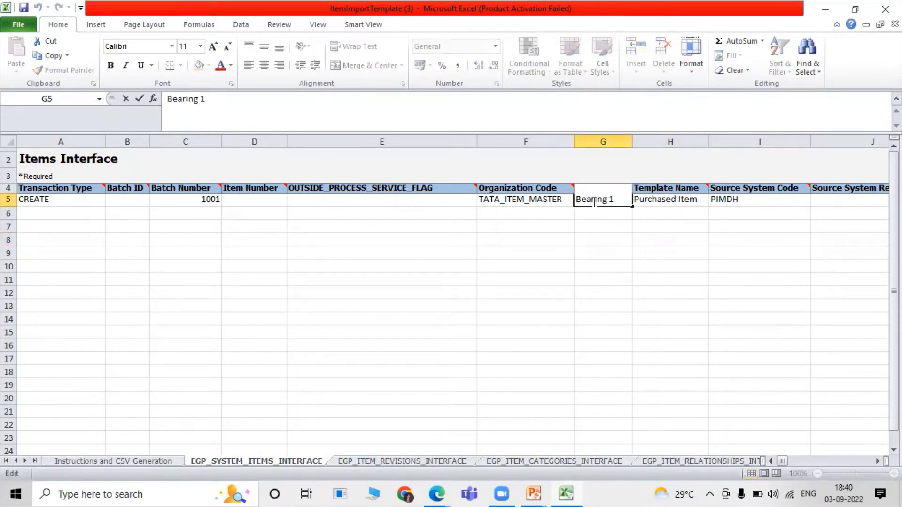
text(TT)
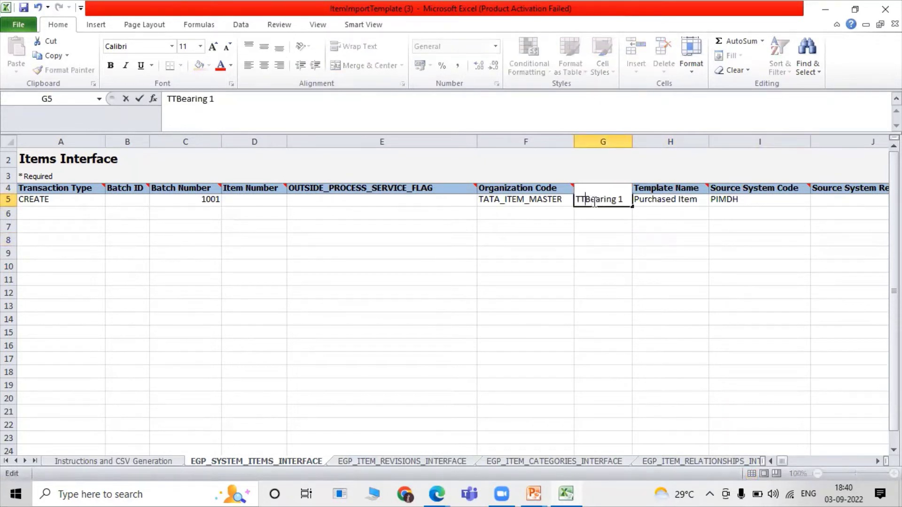
key(BackSpace)
text(ATA)
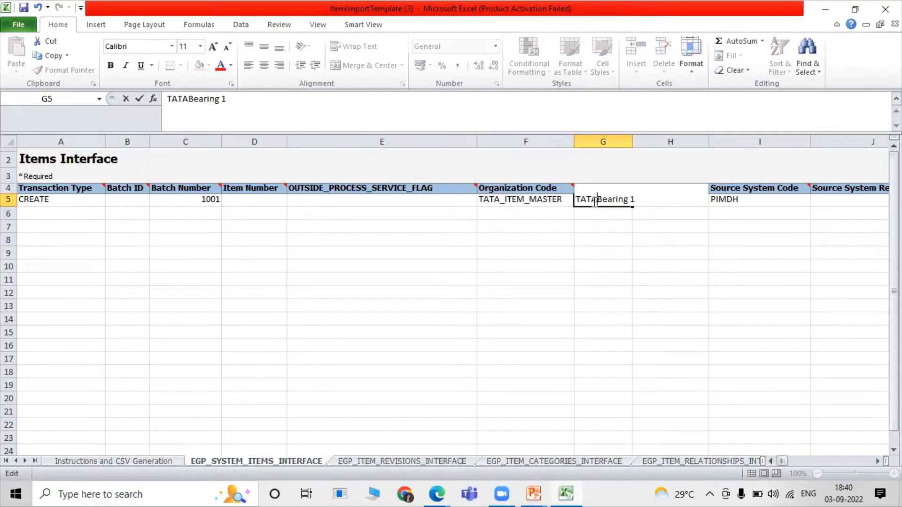
click(635, 238)
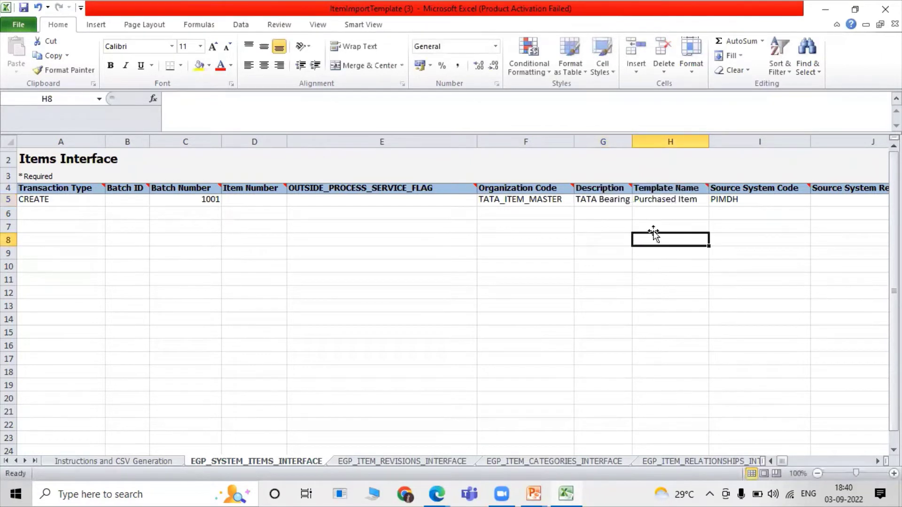
click(733, 199)
key(Delete)
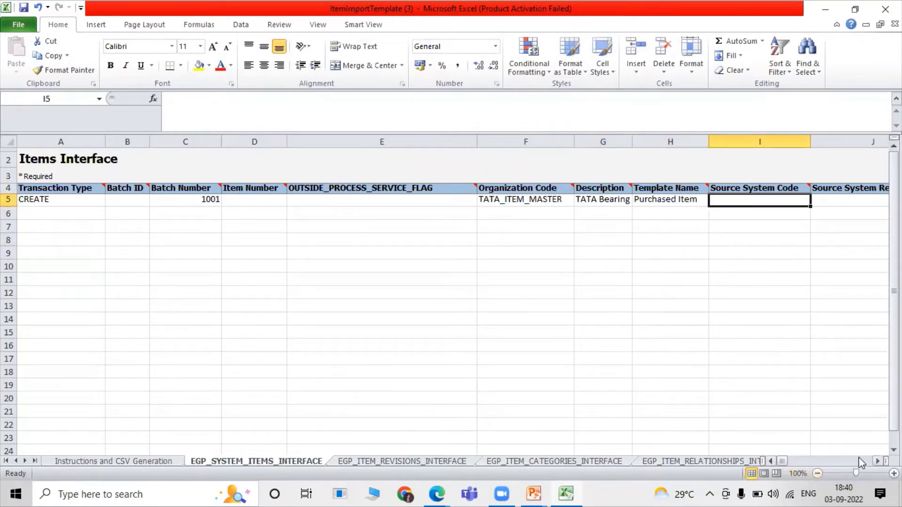
- Copy the item class TATASTEEL_Bearings from the Create Item form in the browser and replace row 5's Item Class Name with it
scroll(453, 301, right, 5)
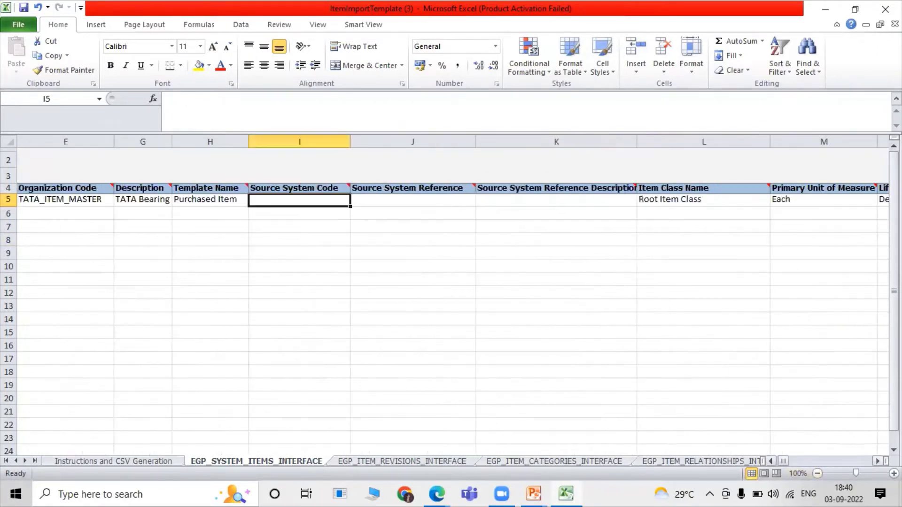
click(726, 203)
double_click(726, 203)
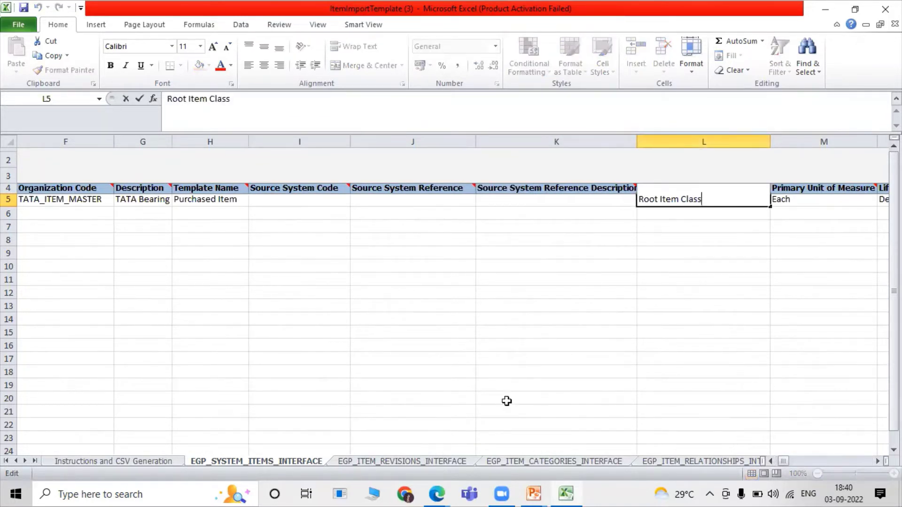
key(alt+Tab)
key(alt+Tab)
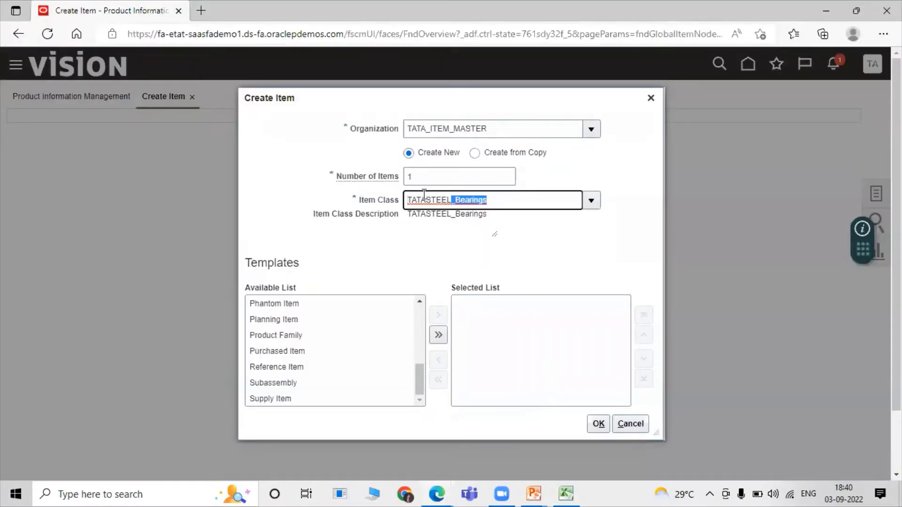
drag(424, 194, 396, 200)
key(ctrl+c)
key(alt+Tab)
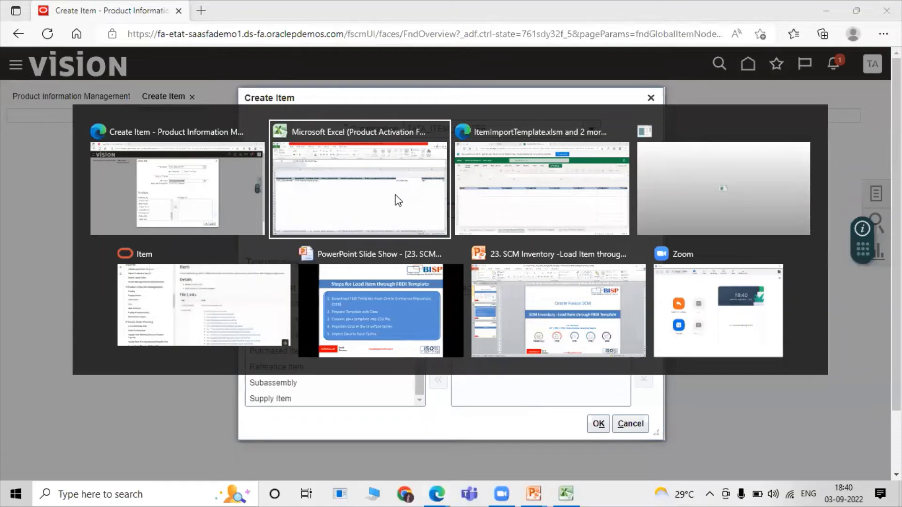
click(395, 194)
drag(698, 194, 606, 193)
key(ctrl+v)
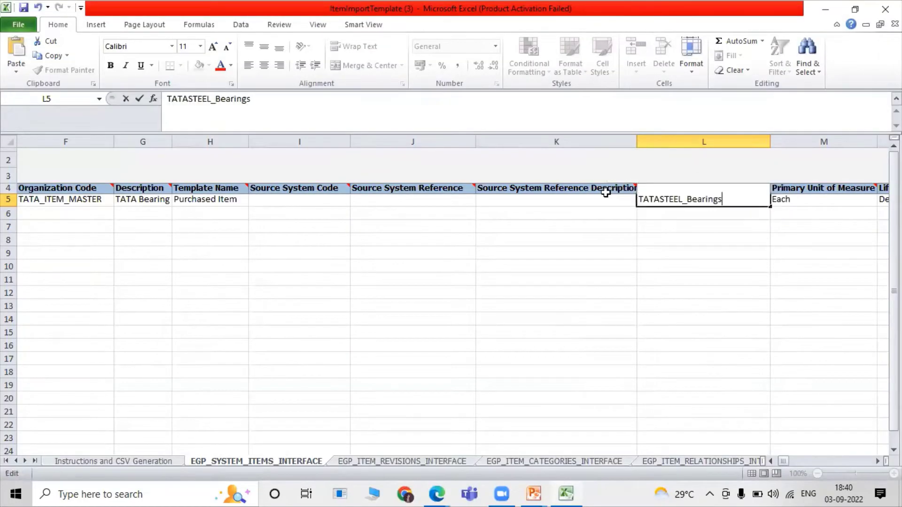
click(702, 305)
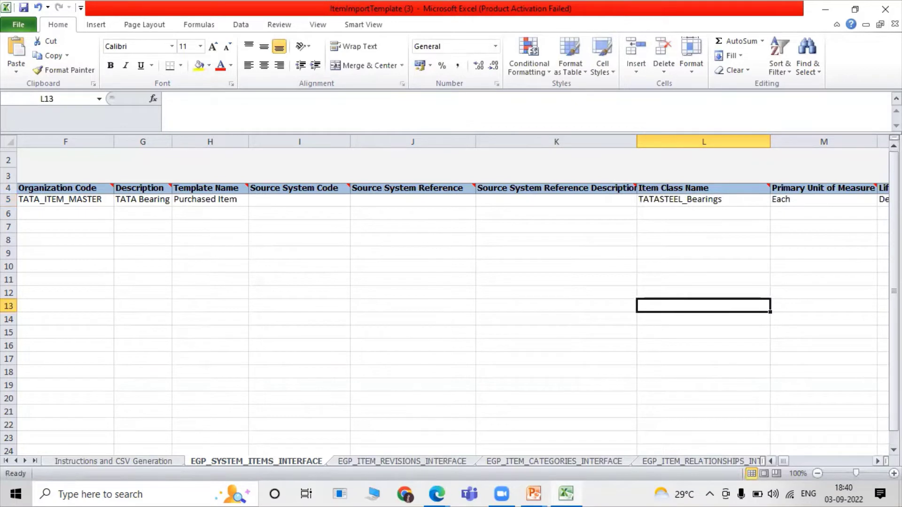
- Shorten the primary unit of measure in row 5 to "Ea"
scroll(453, 295, right, 2)
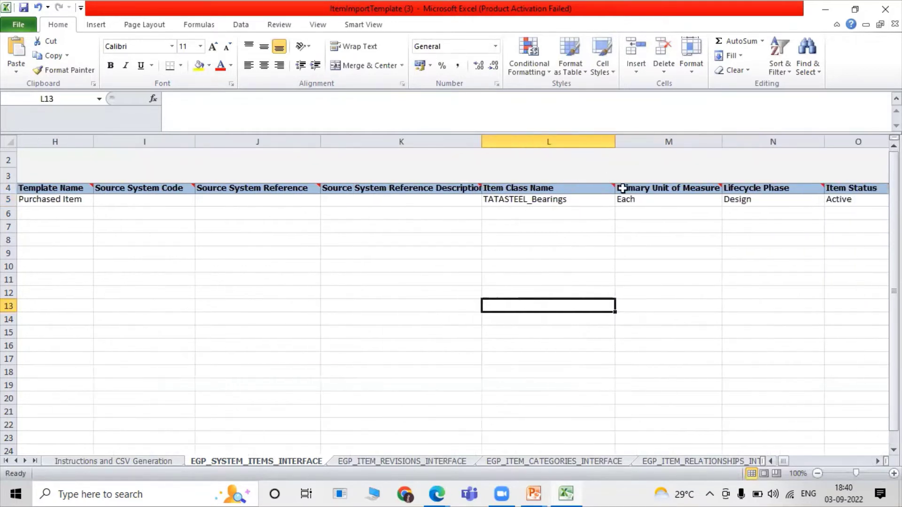
click(675, 201)
double_click(675, 201)
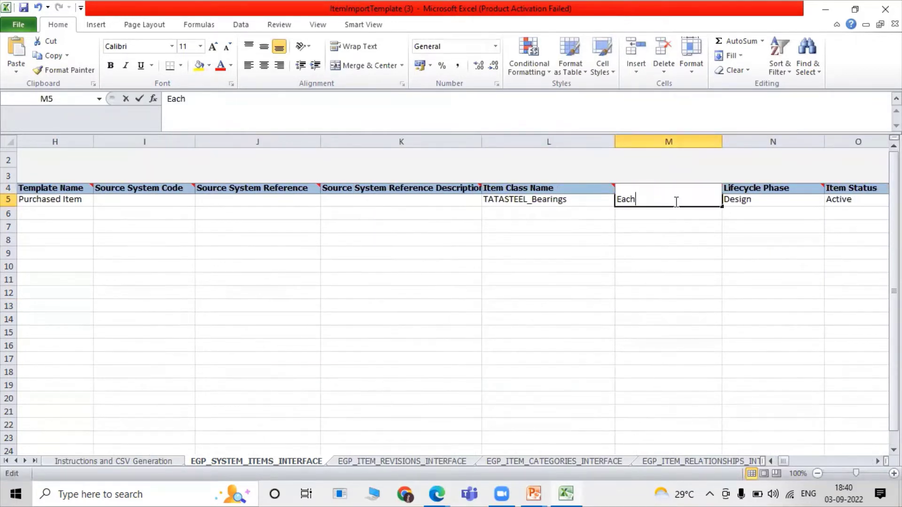
key(BackSpace)
key(BackSpace)
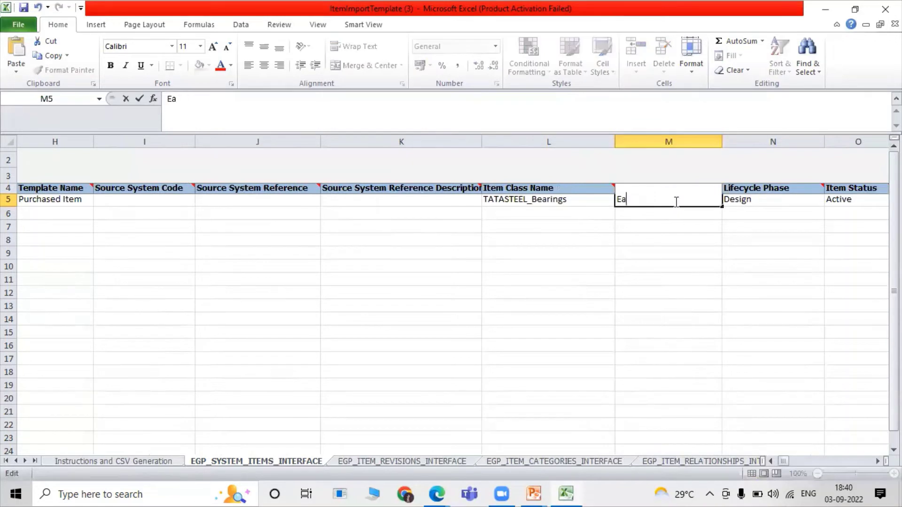
click(693, 242)
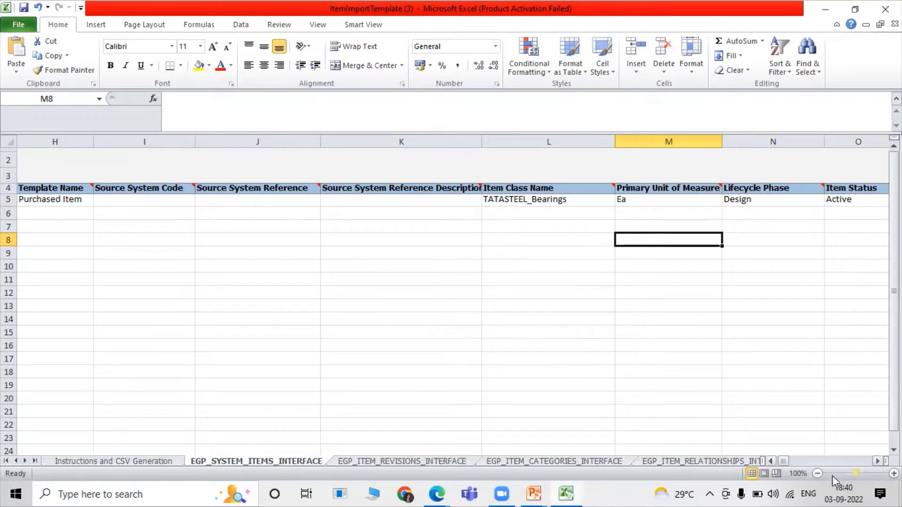
- Copy the item status Active in row 5 over the Lifecycle Phase value in the same row
click(876, 462)
click(877, 462)
click(876, 462)
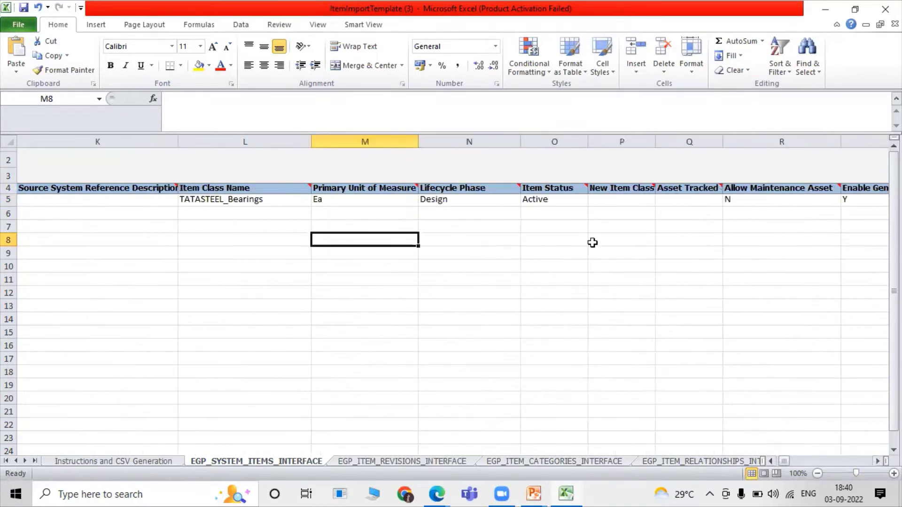
click(483, 199)
click(563, 221)
click(561, 205)
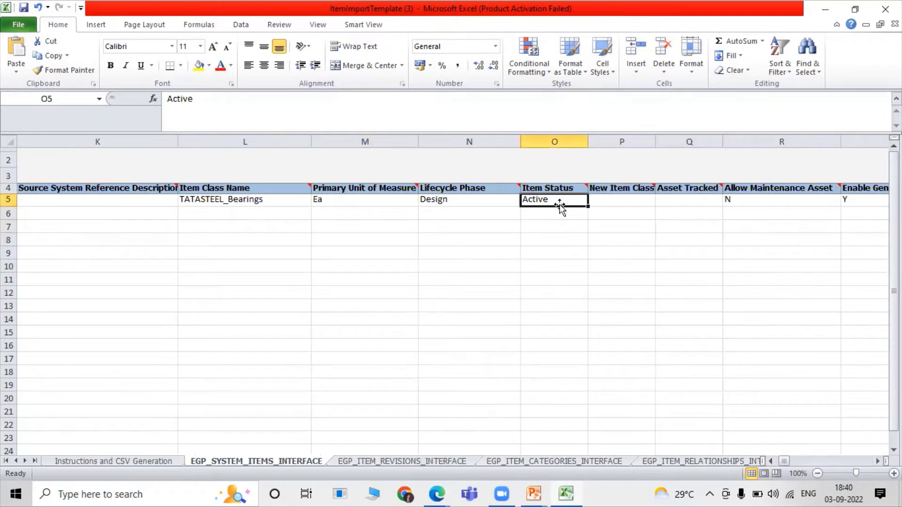
key(ctrl+c)
click(454, 199)
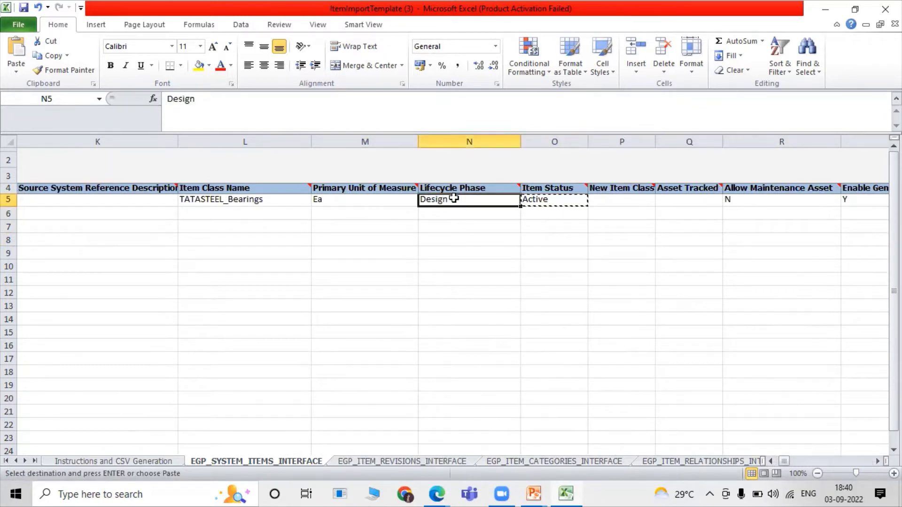
key(ctrl+v)
click(498, 267)
click(664, 230)
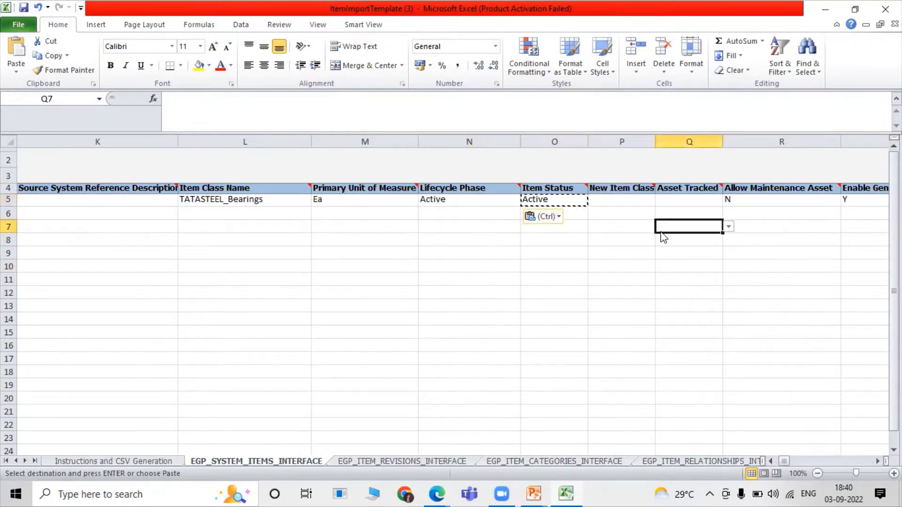
click(619, 200)
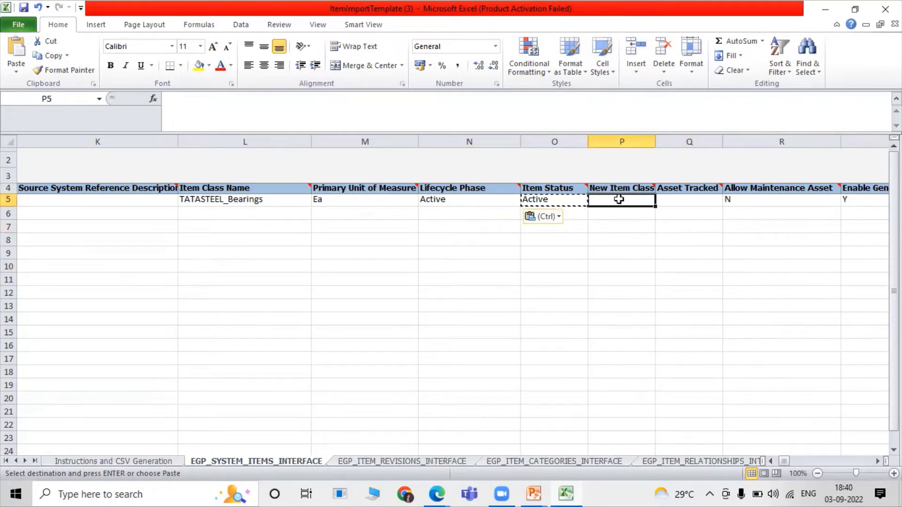
click(614, 249)
click(624, 200)
click(655, 289)
key(Escape)
click(637, 202)
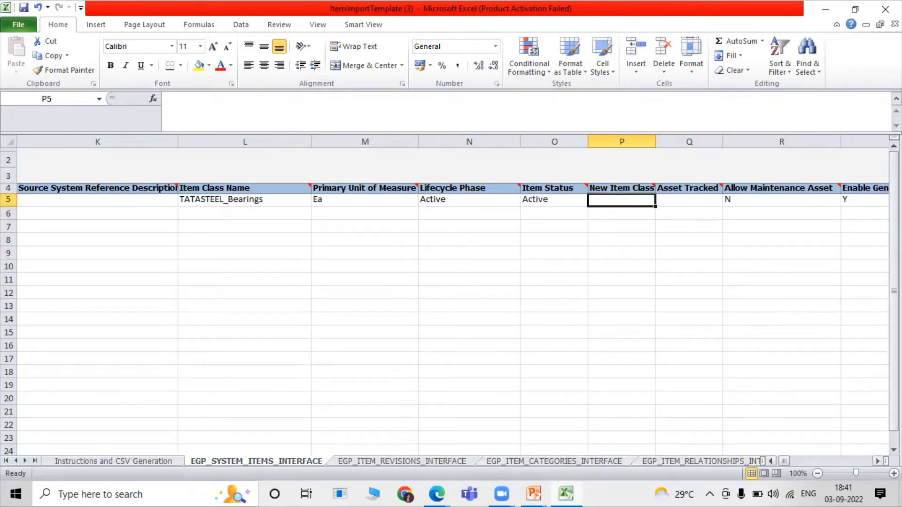
- Select the row 5 cells from Asset Tracked in column Q across through ATTRIBUTE26 in column LX
scroll(451, 291, right, 2)
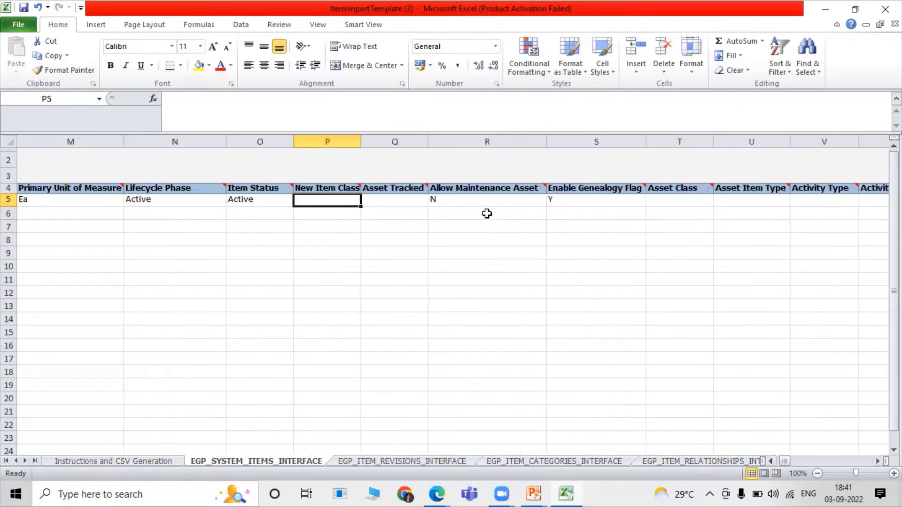
click(406, 198)
key(shift+Right)
key(shift+Right)
key(shift+Right)
key(shift+Right)
key(shift+Right)
key(shift+Right)
key(shift+Right)
key(shift+Right)
key(shift+Right)
key(shift+Right)
key(shift+Right)
key(shift+Right)
key(shift+Right)
key(shift+Right)
key(shift+Right)
key(shift+Right)
key(shift+Right)
key(shift+Right)
key(shift+Right)
key(shift+Right)
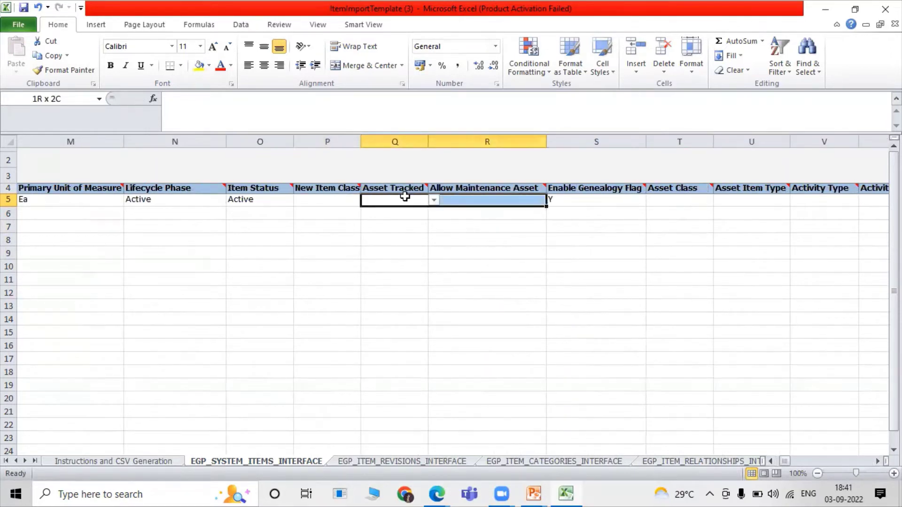
key(shift+Right)
key(shift+Right)
key(shift+Right)
key(shift+Right)
key(shift+Right)
key(shift+Right)
key(shift+Right)
key(shift+Right)
key(shift+Right)
key(shift+Right)
key(shift+Right)
key(shift+Right)
key(shift+Right)
key(shift+Right)
key(shift+Right)
key(shift+Right)
key(shift+Right)
key(shift+Right)
key(shift+Right)
key(shift+Right)
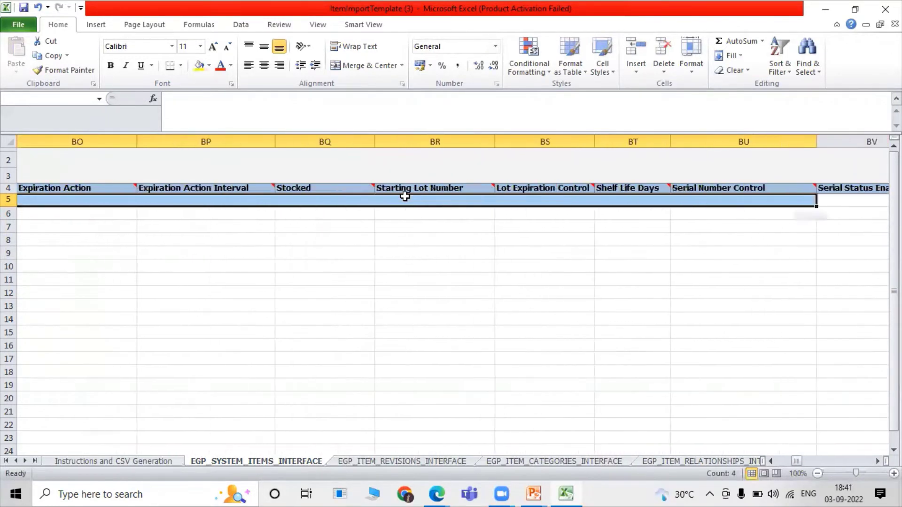
key(shift+Right)
key(shift+Right)
key(shift+Right)
key(shift+Right)
key(shift+Right)
key(shift+Right)
key(shift+Right)
key(shift+Right)
key(shift+Right)
key(shift+Right)
key(shift+Right)
key(shift+Right)
key(shift+Right)
key(shift+Right)
key(shift+Right)
key(shift+Right)
key(shift+Right)
key(shift+Right)
key(shift+Right)
key(shift+Right)
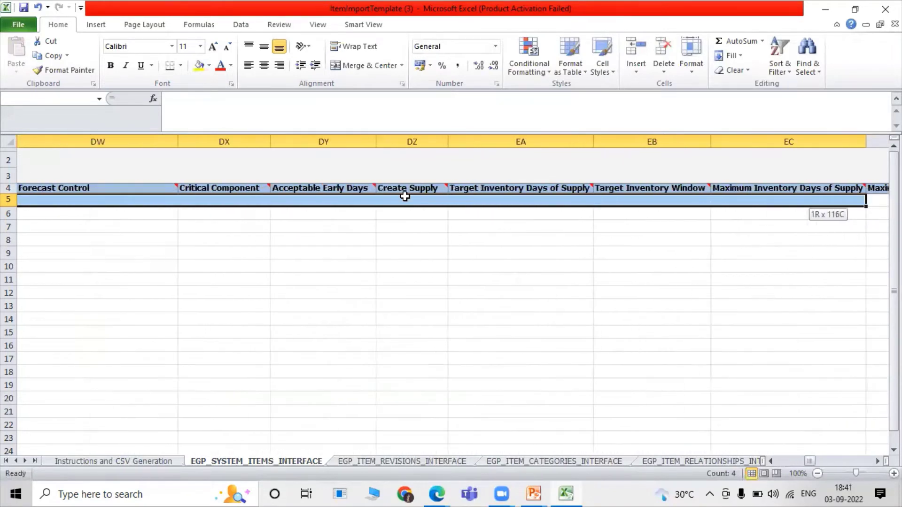
key(shift+Right)
key(shift+Right)
key(shift+Right)
key(shift+Right)
key(shift+Right)
key(shift+Right)
key(shift+Right)
key(shift+Right)
key(shift+Right)
key(shift+Right)
key(shift+Right)
key(shift+Right)
key(shift+Right)
key(shift+Right)
key(shift+Right)
key(shift+Right)
key(shift+Right)
key(shift+Right)
key(shift+Right)
key(shift+Right)
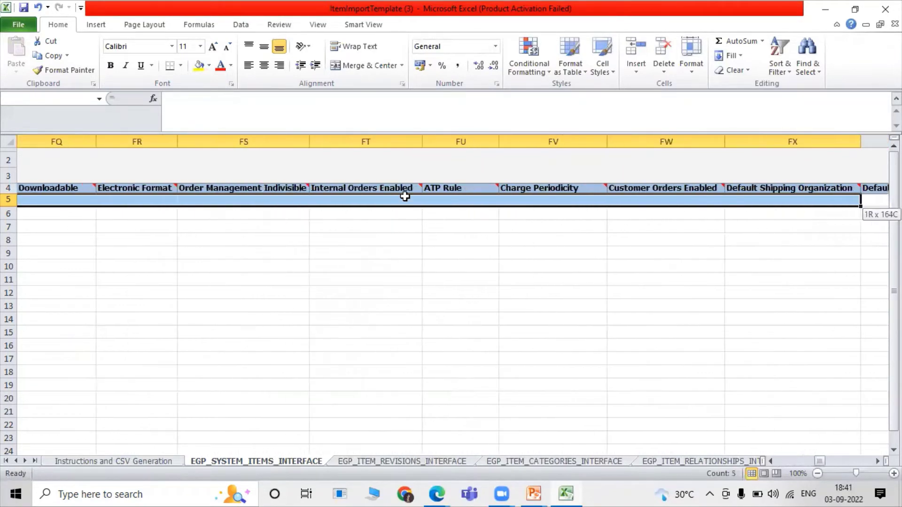
key(shift+Right)
key(shift+Right)
key(shift+Right)
key(shift+Right)
key(shift+Right)
key(shift+Right)
key(shift+Right)
key(shift+Right)
key(shift+Right)
key(shift+Right)
key(shift+Right)
key(shift+Right)
key(shift+Right)
key(shift+Right)
key(shift+Right)
key(shift+Right)
key(shift+Right)
key(shift+Right)
key(shift+Right)
key(shift+Right)
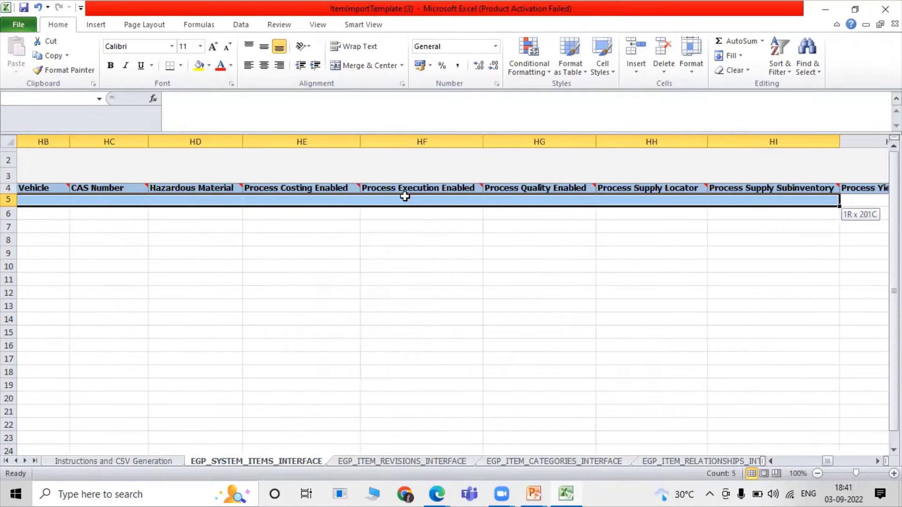
key(shift+Right)
key(shift+Right)
key(shift+Right)
key(shift+Right)
key(shift+Right)
key(shift+Right)
key(shift+Right)
key(shift+Right)
key(shift+Right)
key(shift+Right)
key(shift+Right)
key(shift+Right)
key(shift+Right)
key(shift+Right)
key(shift+Right)
key(shift+Right)
key(shift+Right)
key(shift+Right)
key(shift+Right)
key(shift+Right)
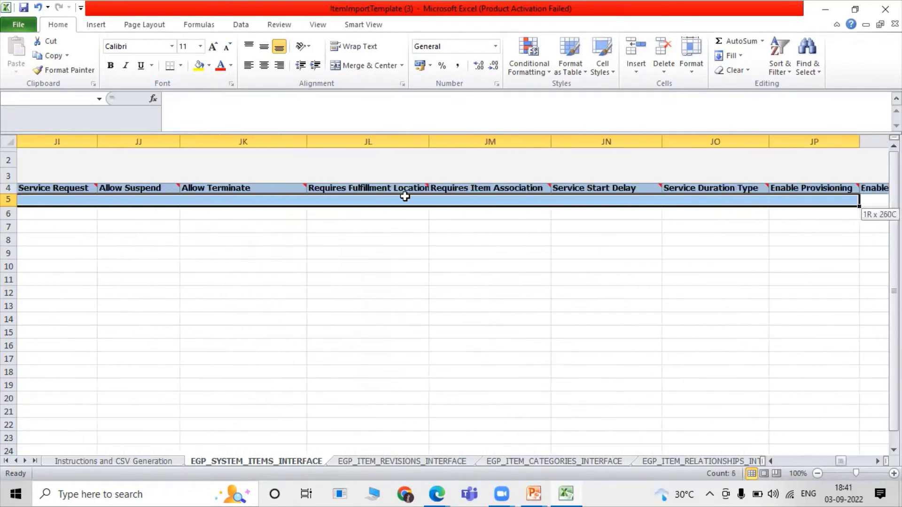
key(shift+Right)
key(shift+Right)
key(shift+Right)
key(shift+Right)
key(shift+Right)
key(shift+Right)
key(shift+Right)
key(shift+Right)
key(shift+Right)
key(shift+Right)
key(shift+Right)
key(shift+Right)
key(shift+Right)
key(shift+Right)
key(shift+Right)
key(shift+Right)
key(shift+Right)
key(shift+Right)
key(shift+Right)
key(shift+Right)
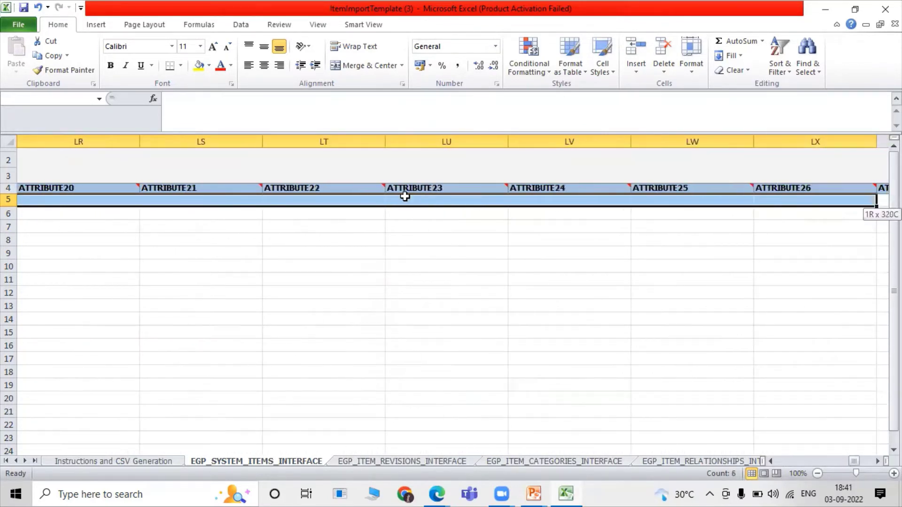
- Extend the row 5 selection from column Q across through column OY and clear the contents of all selected cells
key(shift+Right)
key(shift+Right)
key(shift+Right)
key(shift+Right)
key(shift+Right)
key(shift+Right)
key(shift+Right)
key(shift+Right)
key(shift+Right)
key(shift+Right)
key(shift+Right)
key(shift+Right)
key(shift+Right)
key(shift+Right)
key(shift+Right)
key(shift+Right)
key(shift+Right)
key(shift+Right)
key(shift+Right)
key(shift+Right)
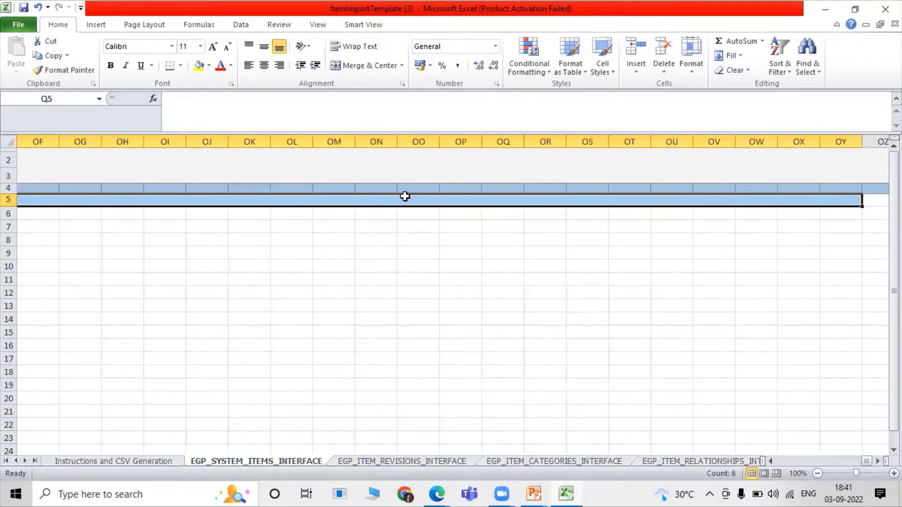
key(Delete)
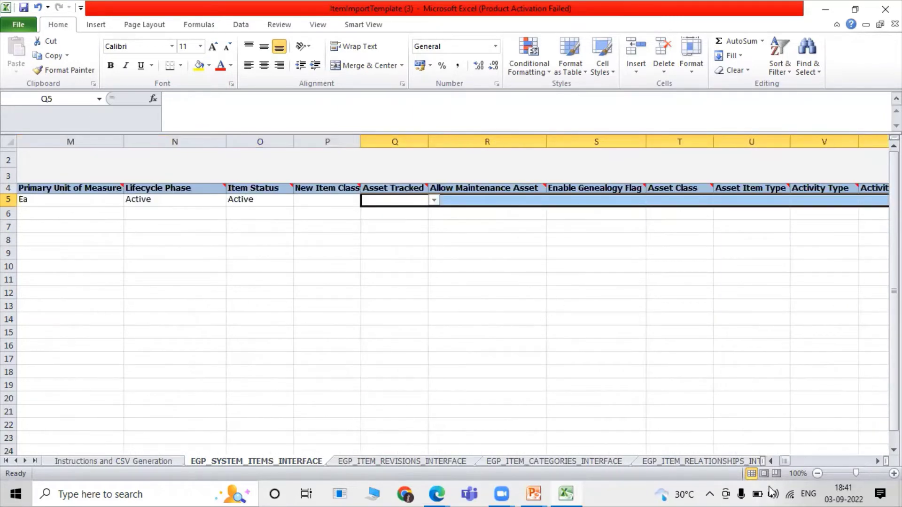
click(742, 456)
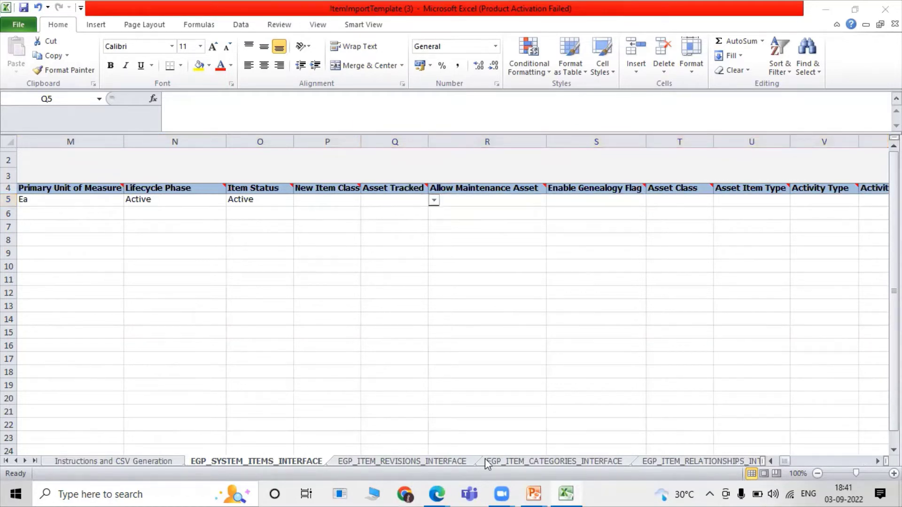
- Fill the Transaction Type CREATE from row 5 down through row 21
click(786, 461)
drag(772, 461, 771, 461)
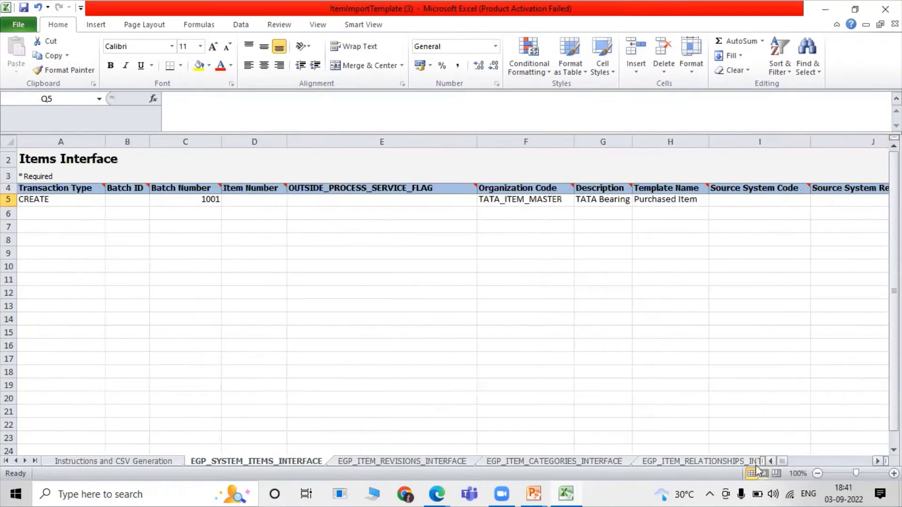
click(70, 202)
drag(107, 207, 92, 415)
- Fill the Batch Number 1001 from row 5 down through row 21
click(183, 214)
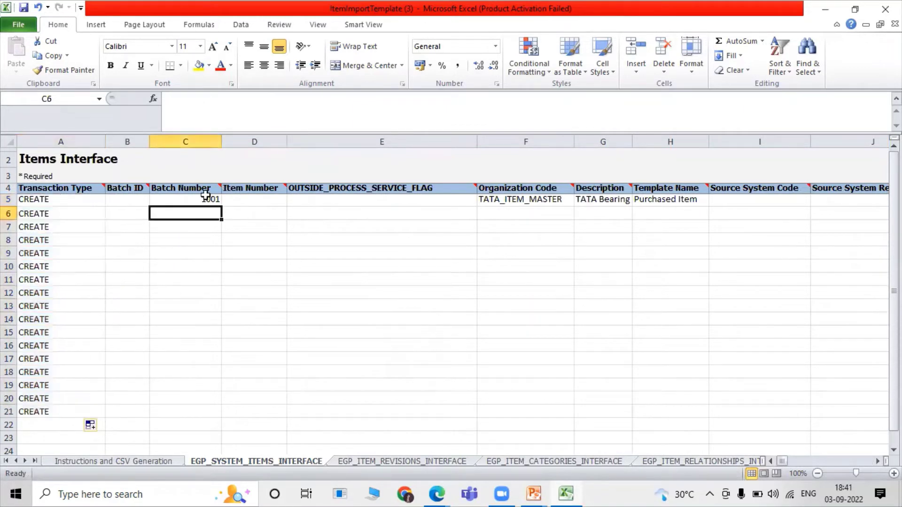
click(202, 190)
click(215, 199)
drag(220, 206, 215, 418)
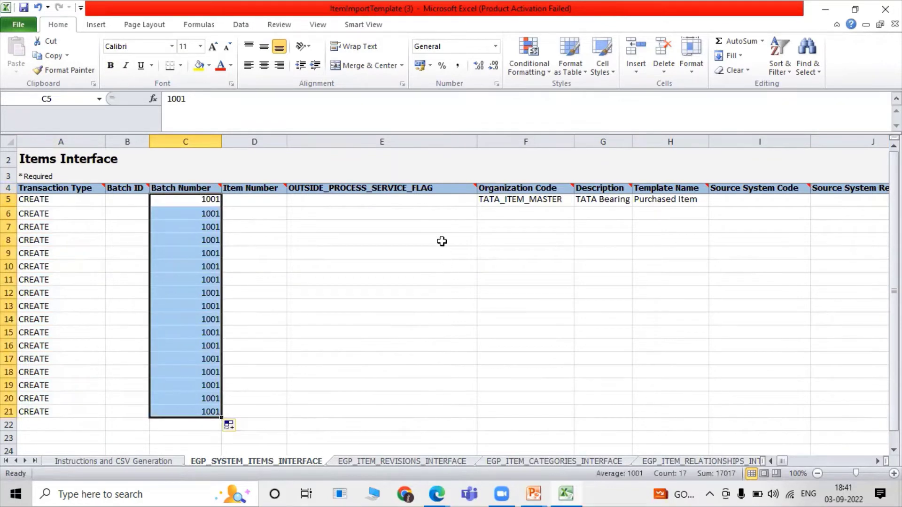
- Fill the Organization Code TATA_ITEM_MASTER from row 5 down through row 21
click(488, 199)
drag(574, 207, 588, 412)
click(603, 364)
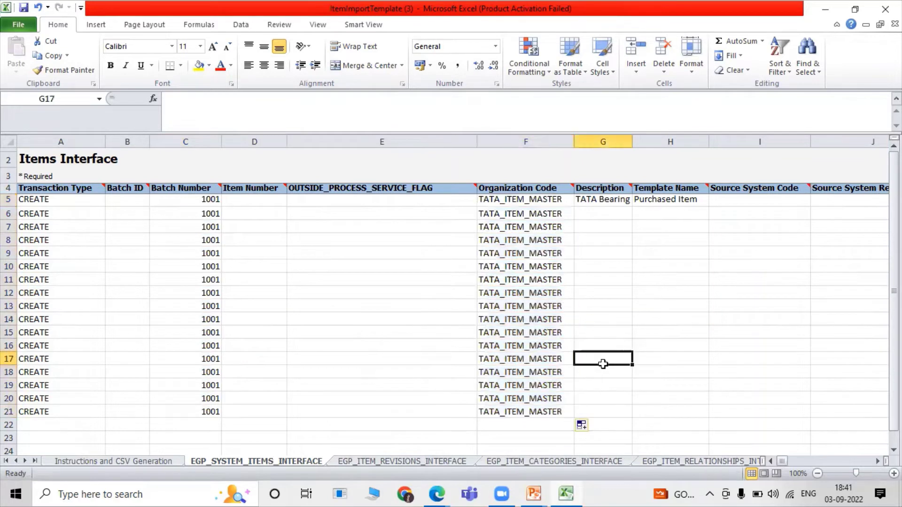
- Autofit the Description column's width and enter "TATA Bearing 2" as the description in row 6
click(631, 199)
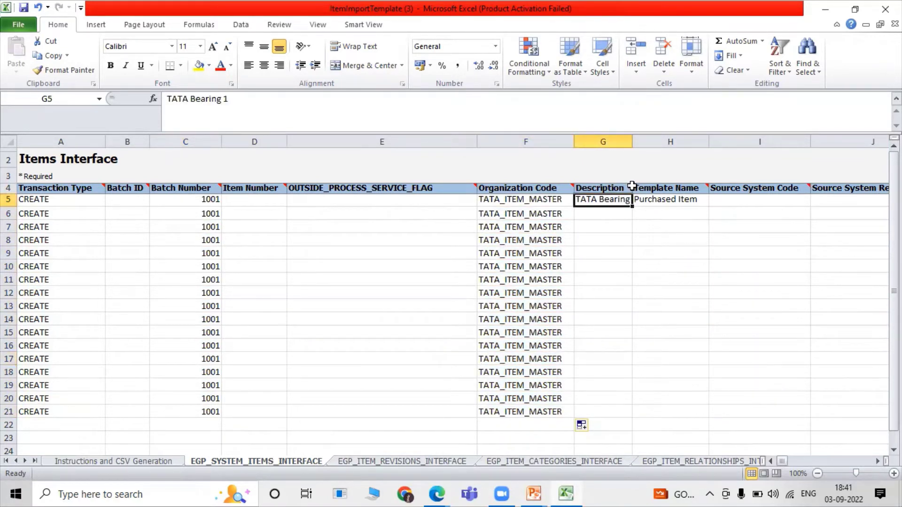
double_click(632, 141)
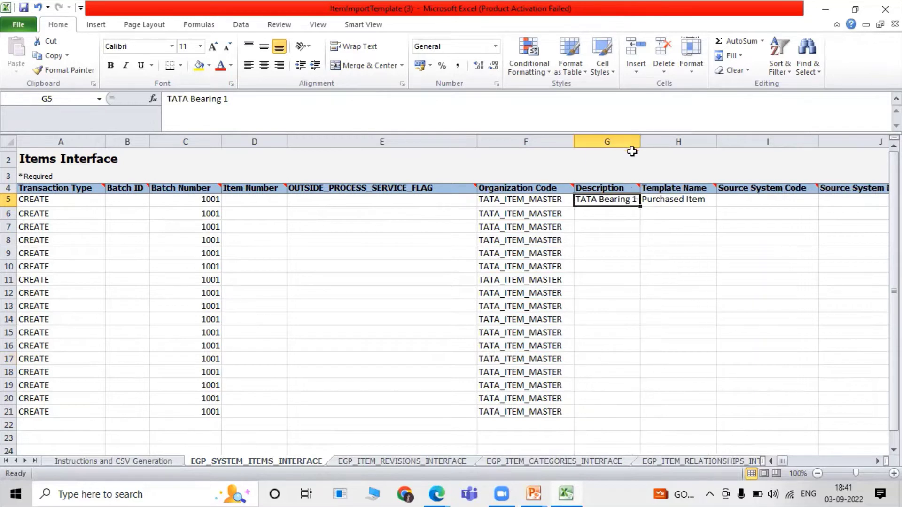
click(631, 214)
key(ctrl+d)
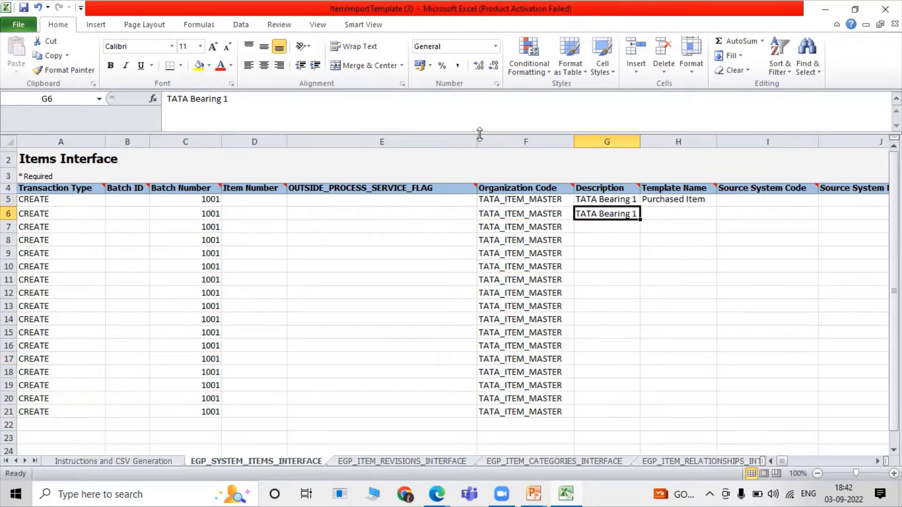
click(294, 103)
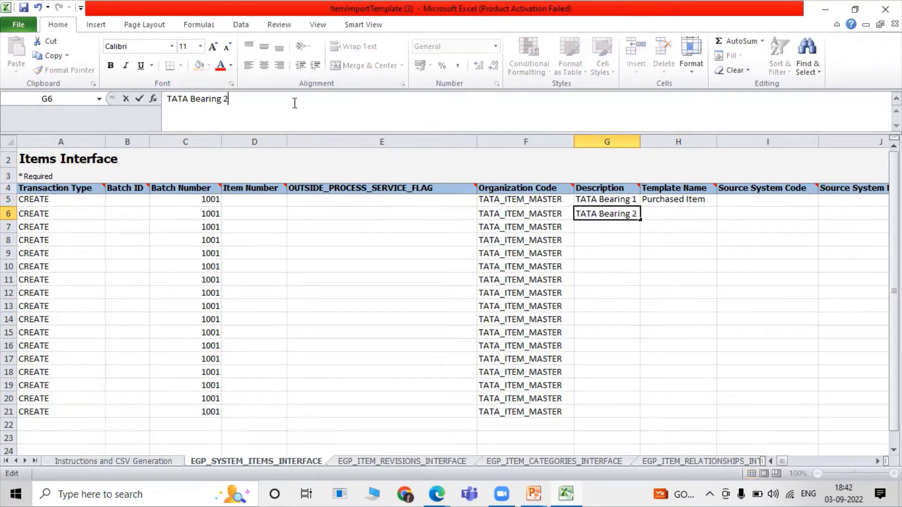
- Fill the Description from TATA Bearing 1 in row 5 down through row 21 as a numbered series ending at TATA Bearing 17
click(619, 200)
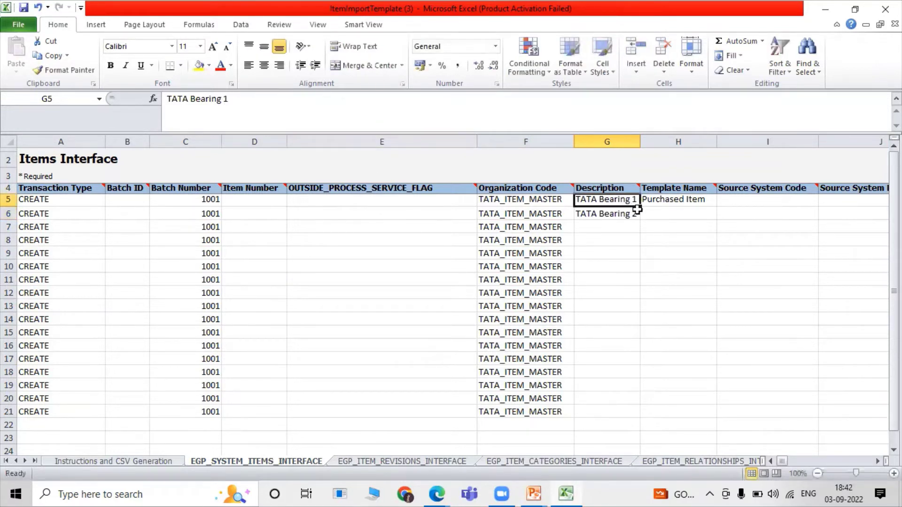
drag(641, 207, 644, 414)
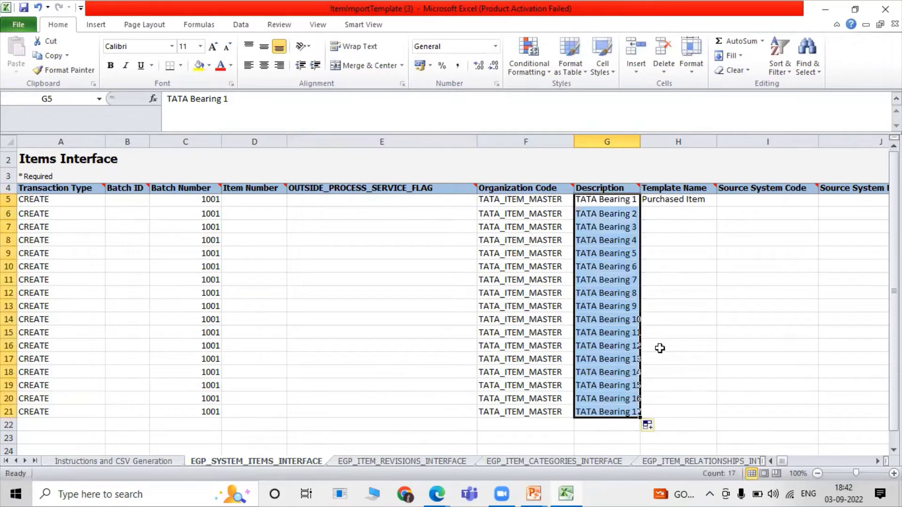
click(677, 272)
- Fill the Template Name Purchased Item from row 5 down through row 21
click(669, 214)
click(684, 188)
click(681, 200)
drag(718, 208, 720, 414)
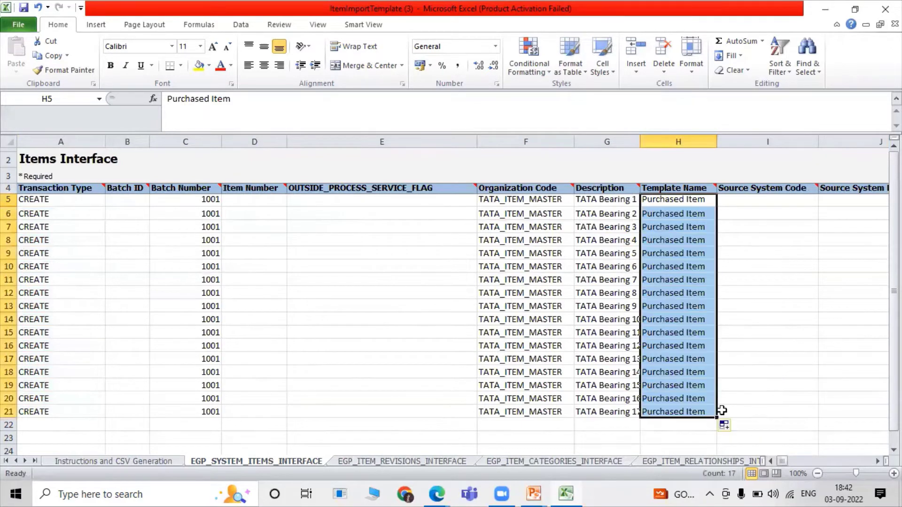
- Fill the Item Class Name TATASTEEL_Bearings from row 5 down through row 21
click(877, 461)
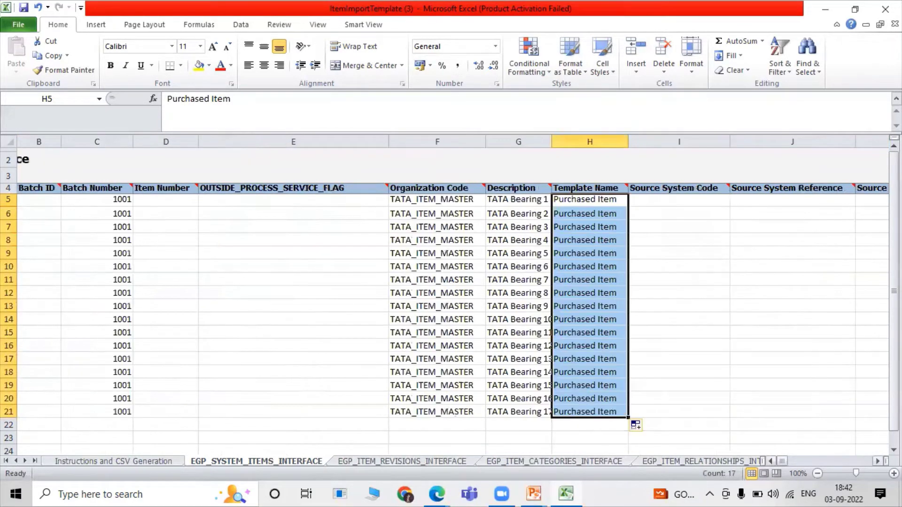
click(878, 462)
click(878, 461)
click(878, 462)
click(878, 461)
click(878, 461)
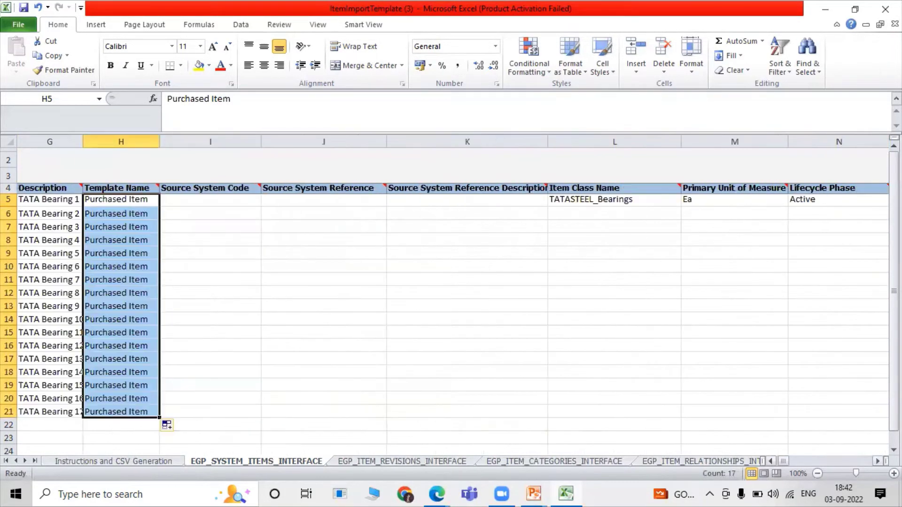
click(574, 200)
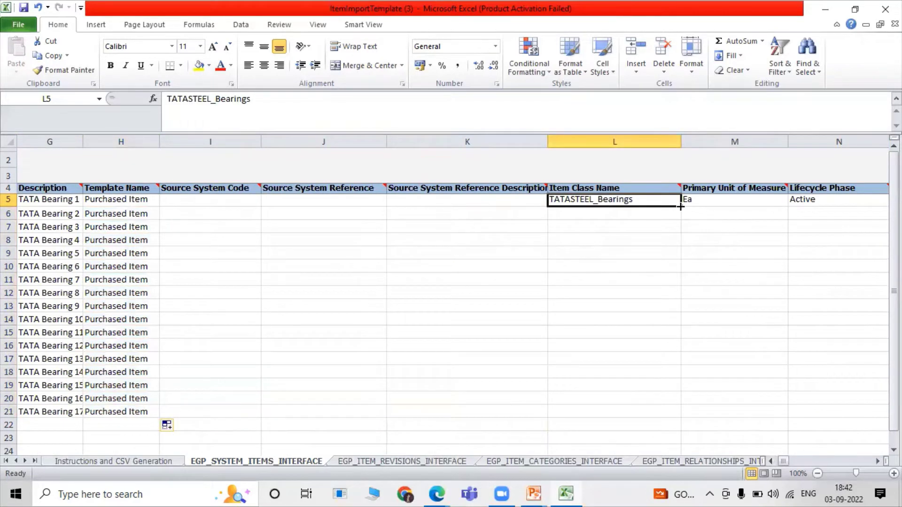
drag(681, 206, 687, 416)
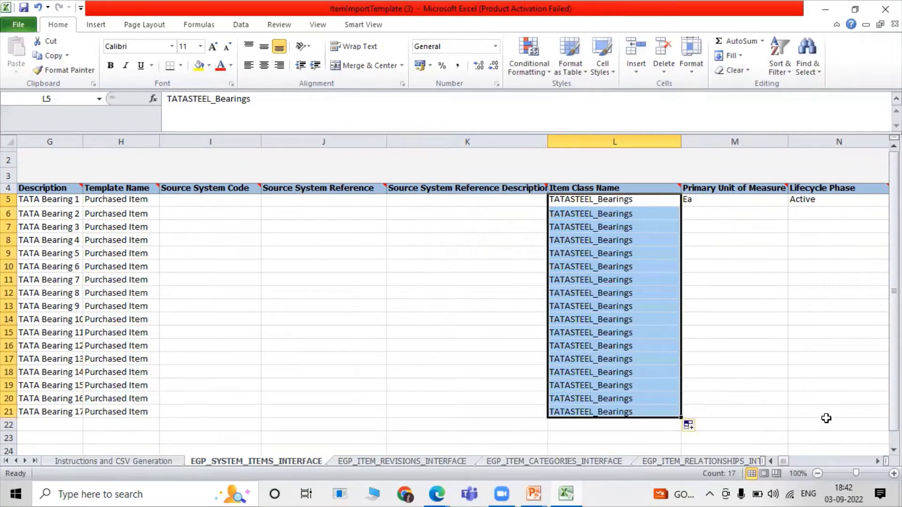
- Fill the Primary Unit of Measure Ea from row 5 down through row 21
click(878, 461)
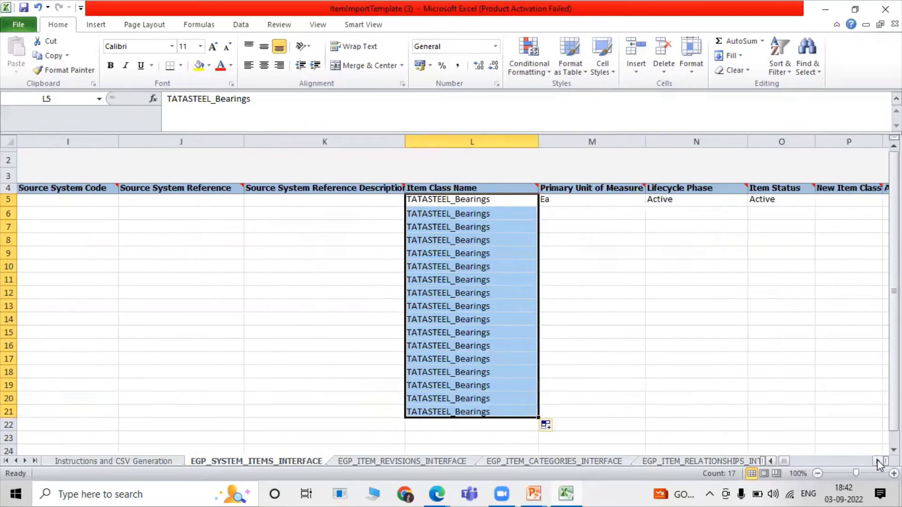
click(574, 199)
drag(644, 206, 657, 415)
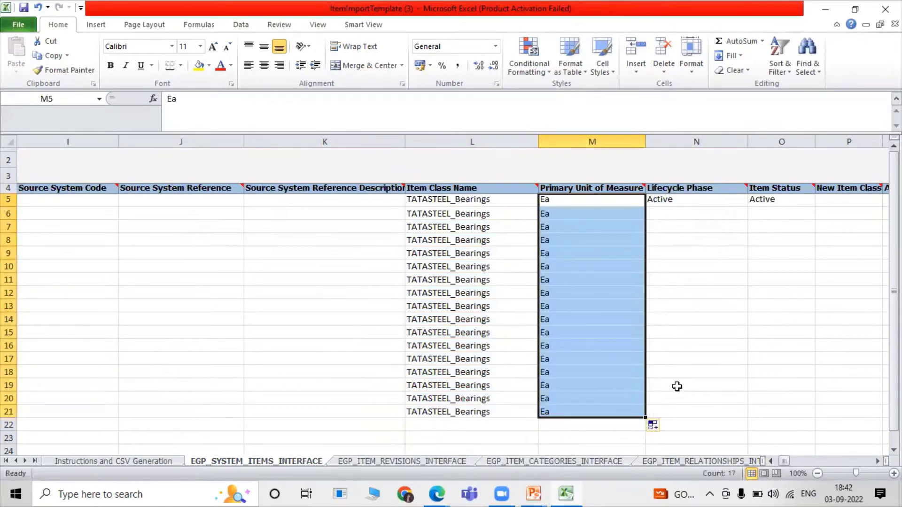
- Fill the Active values of both Lifecycle Phase and Item Status from row 5 down through row 21
click(688, 201)
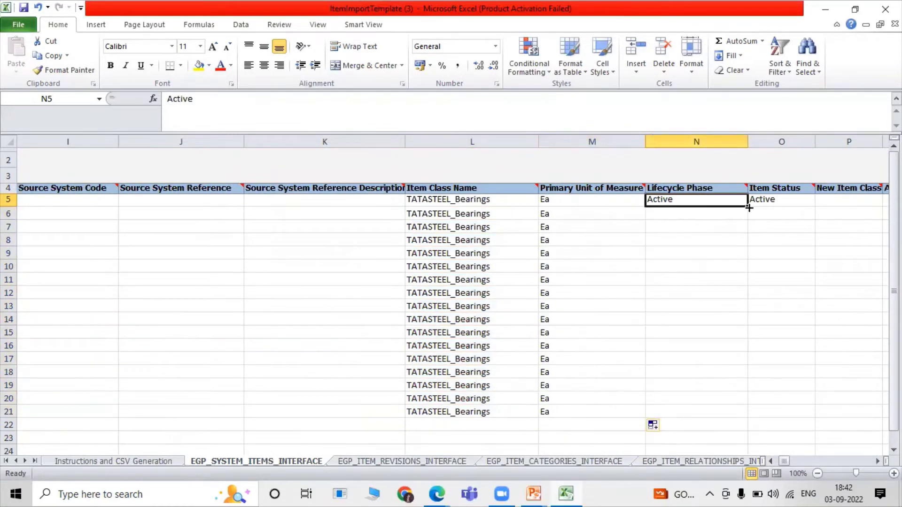
drag(748, 208, 757, 416)
click(768, 201)
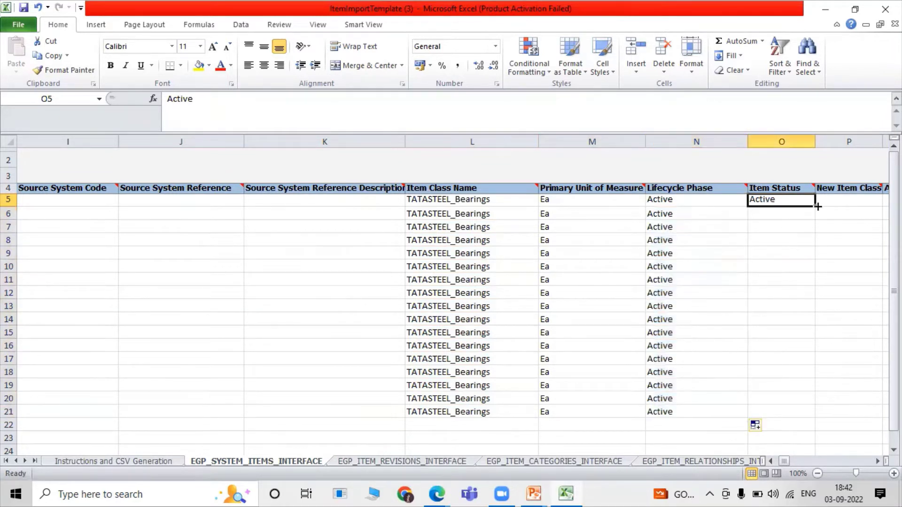
drag(814, 205, 807, 409)
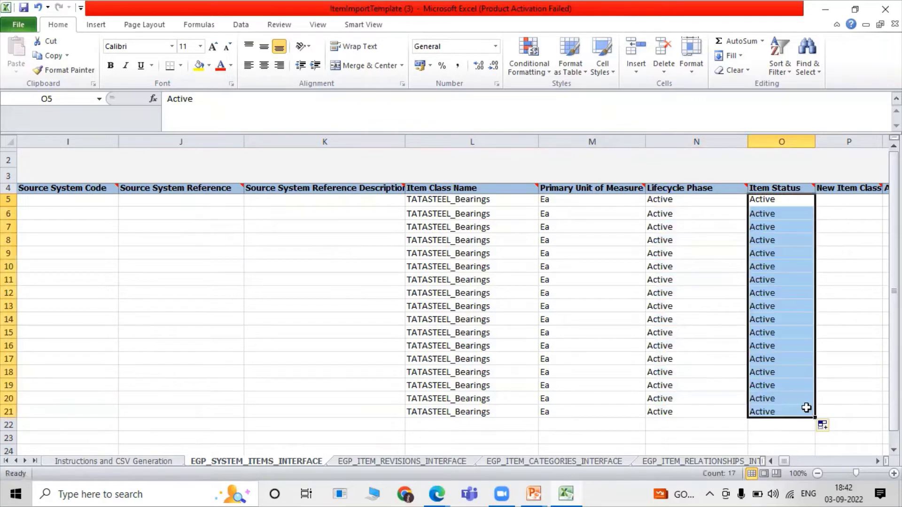
drag(876, 464, 879, 464)
drag(772, 462, 771, 461)
click(772, 460)
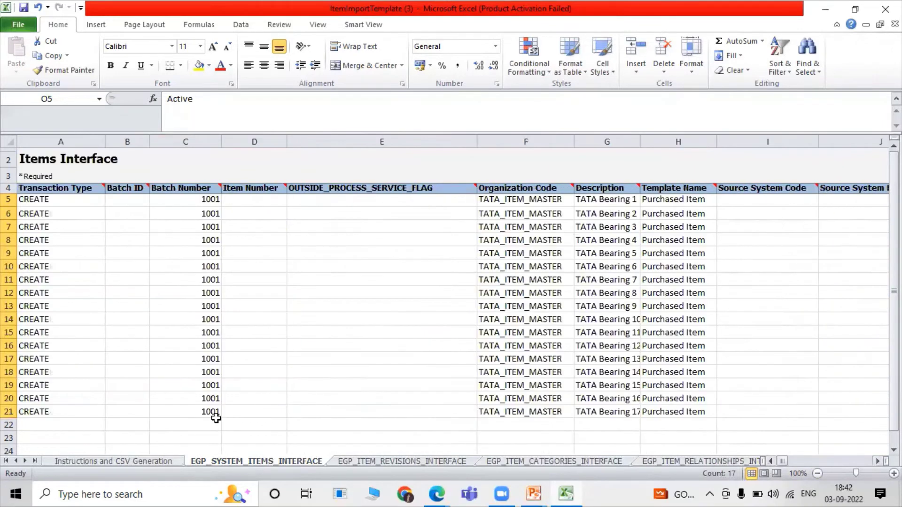
- Delete the sample rows 5 to 14 from the EGP_ITEM_REVISIONS_INTERFACE sheet
click(365, 460)
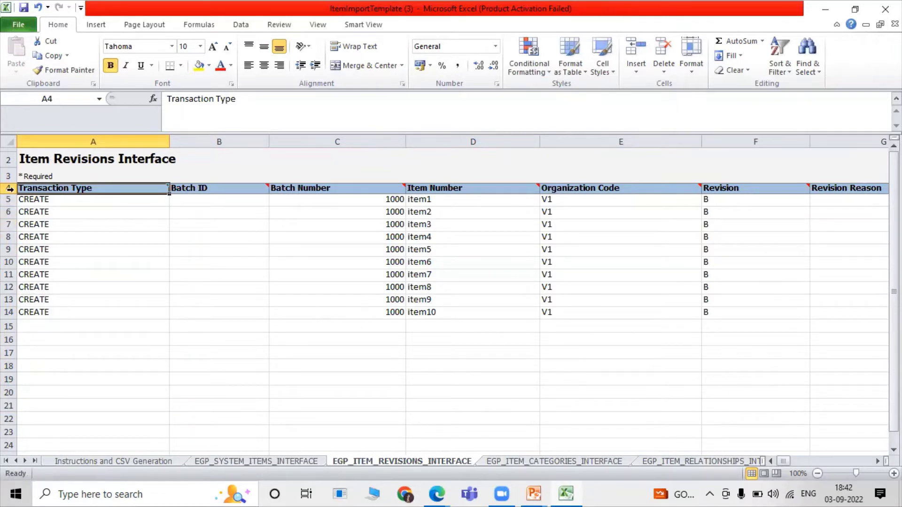
drag(9, 200, 8, 312)
right_click(7, 268)
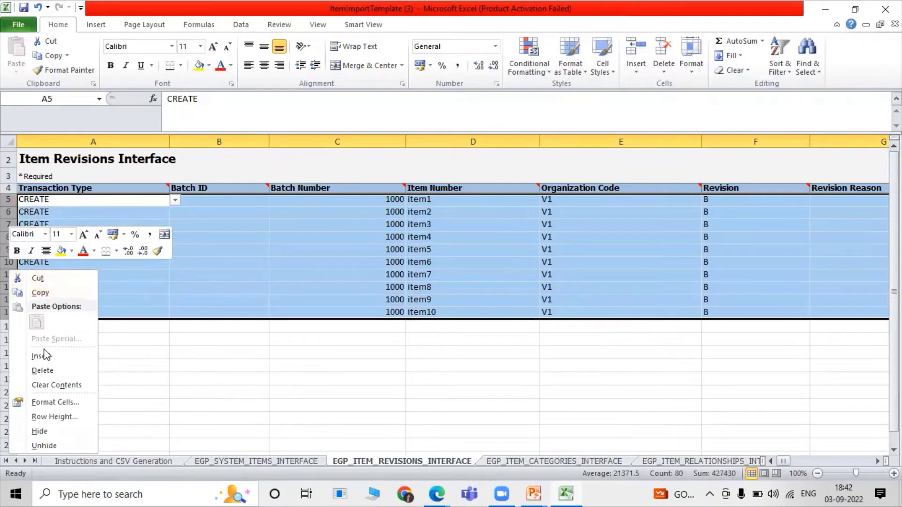
click(51, 371)
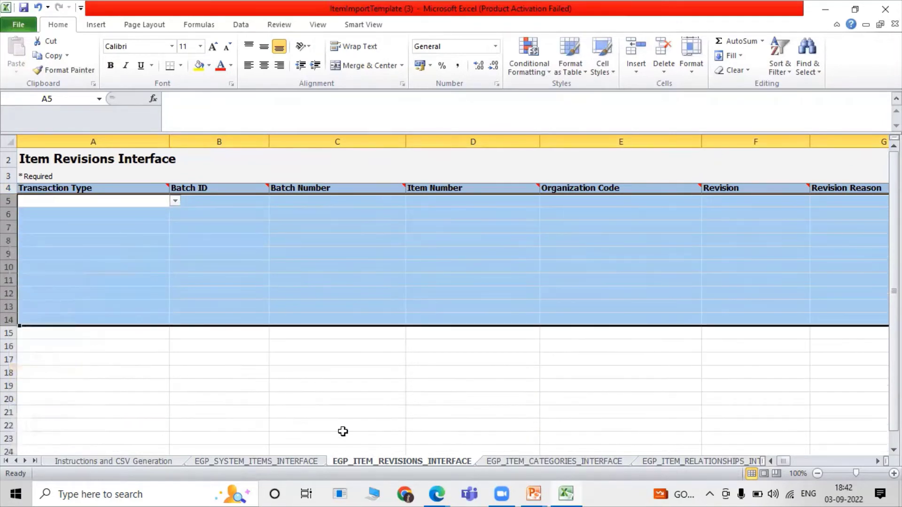
- Delete the sample rows 5 to 14 from the EGP_ITEM_CATEGORIES_INTERFACE sheet
click(496, 463)
drag(10, 199, 9, 314)
right_click(8, 276)
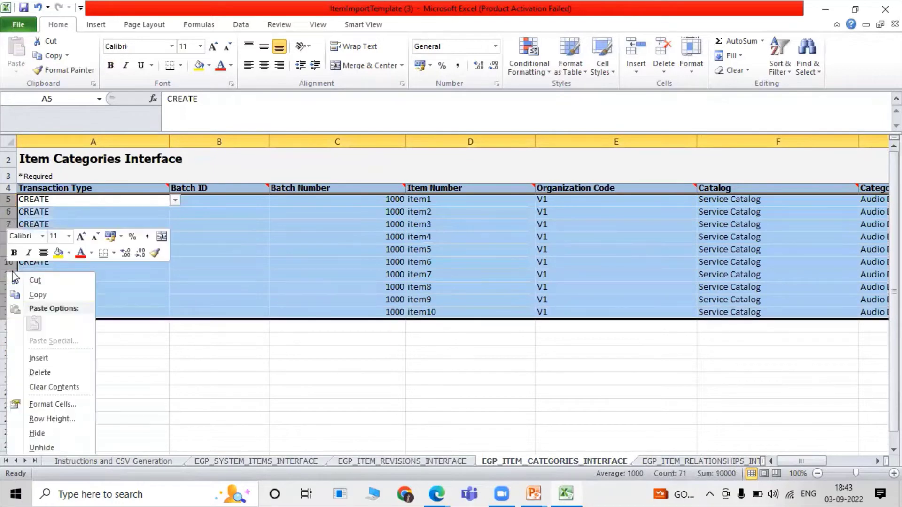
click(64, 373)
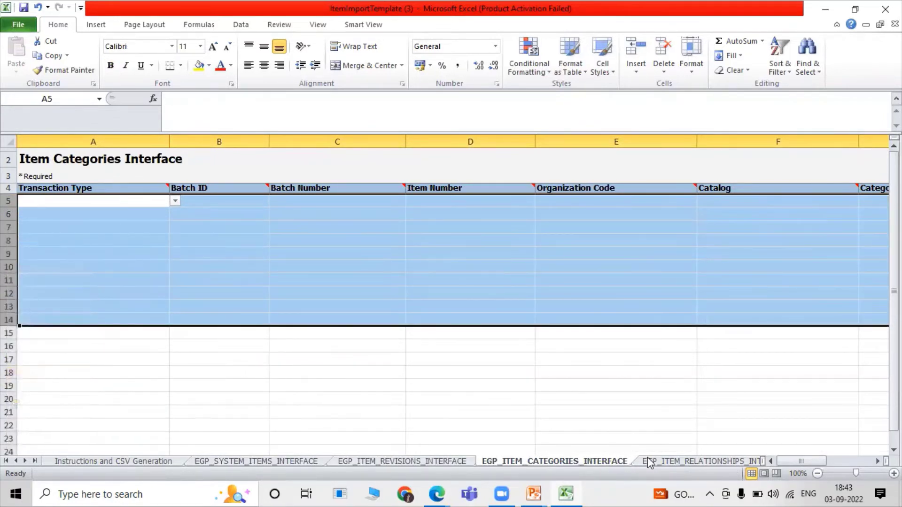
- Delete the sample rows 5 to 14 from the EGP_ITEM_RELATIONSHIPS_INTF sheet
click(649, 461)
drag(10, 200, 10, 312)
right_click(10, 257)
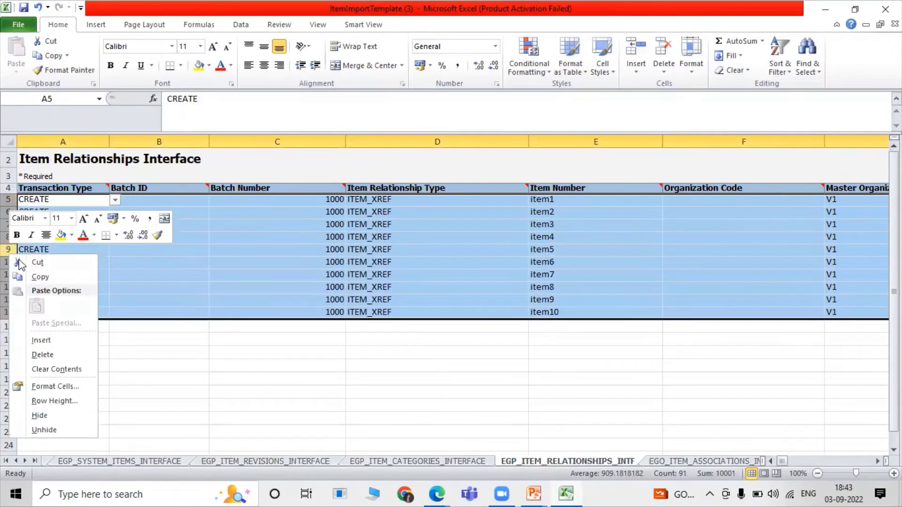
click(58, 355)
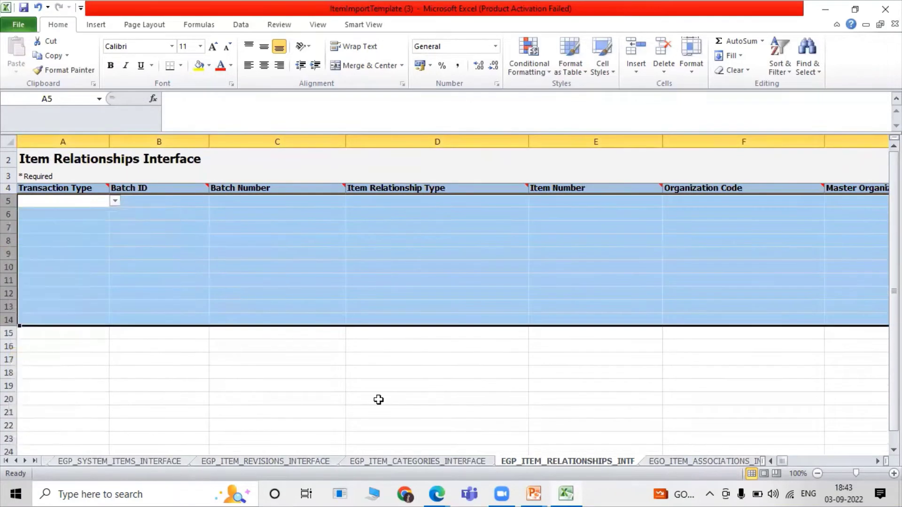
- Delete the sample rows 5 to 14 from the EGO_ITEM_ASSOCIATIONS_INTF sheet
click(643, 462)
drag(9, 205, 9, 407)
right_click(6, 358)
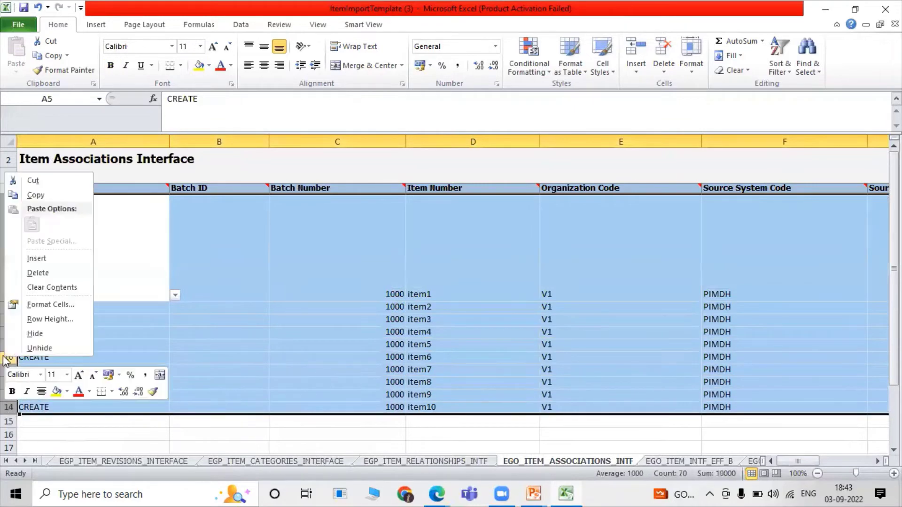
click(45, 274)
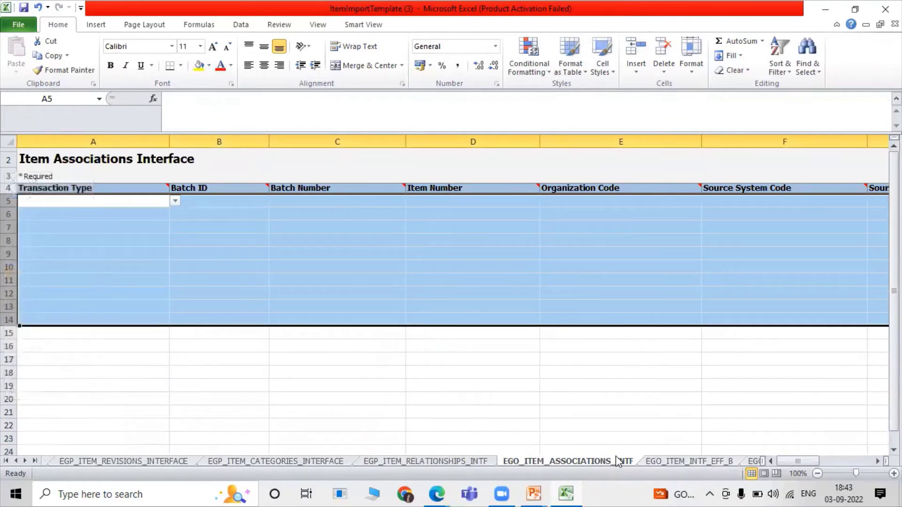
- Delete the sample rows 5 to 14 from the EGO_ITEM_INTF_EFF_B sheet
click(661, 460)
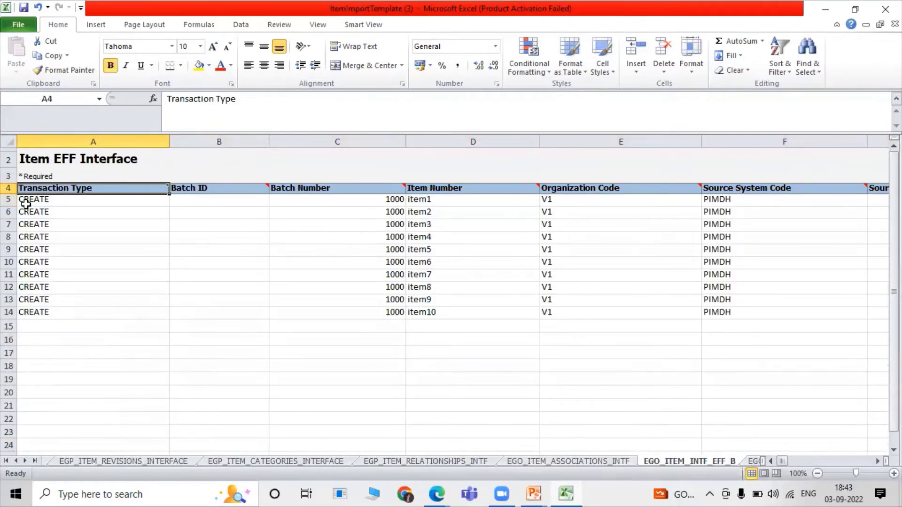
drag(10, 200, 10, 306)
right_click(10, 306)
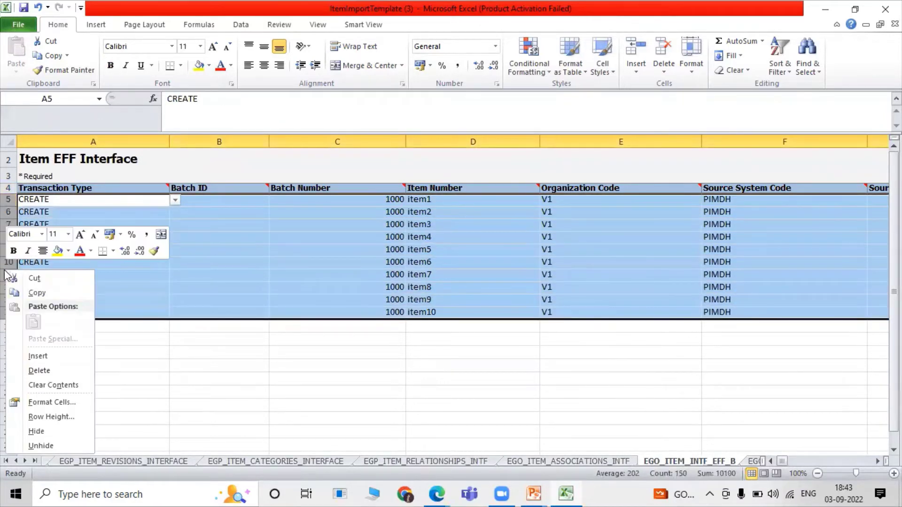
click(67, 372)
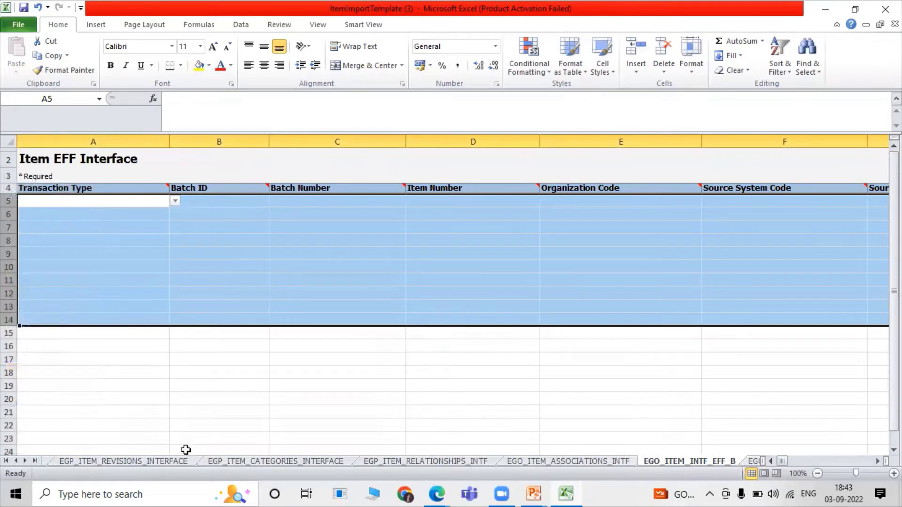
- Delete the sample rows 5 to 14 from the EGO_ITEM_INTF_EFF_TL sheet
click(25, 461)
click(25, 461)
click(25, 461)
click(190, 463)
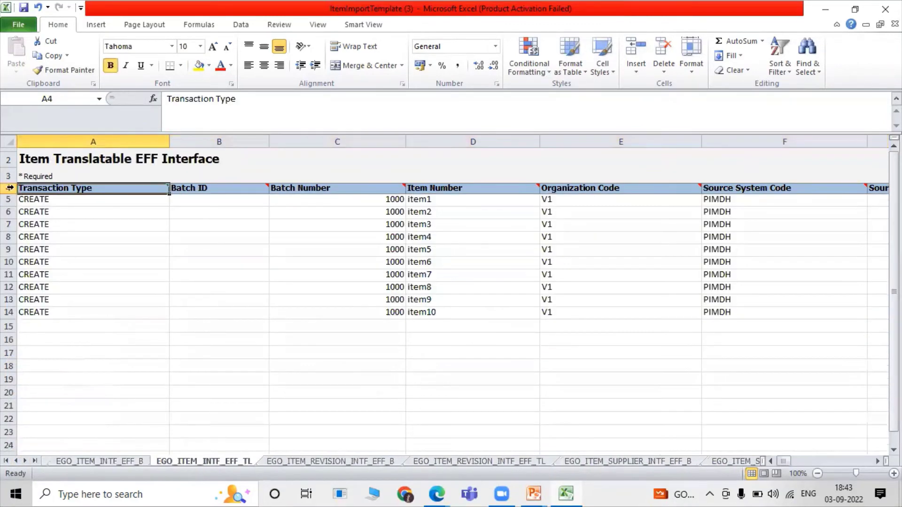
drag(9, 202, 9, 312)
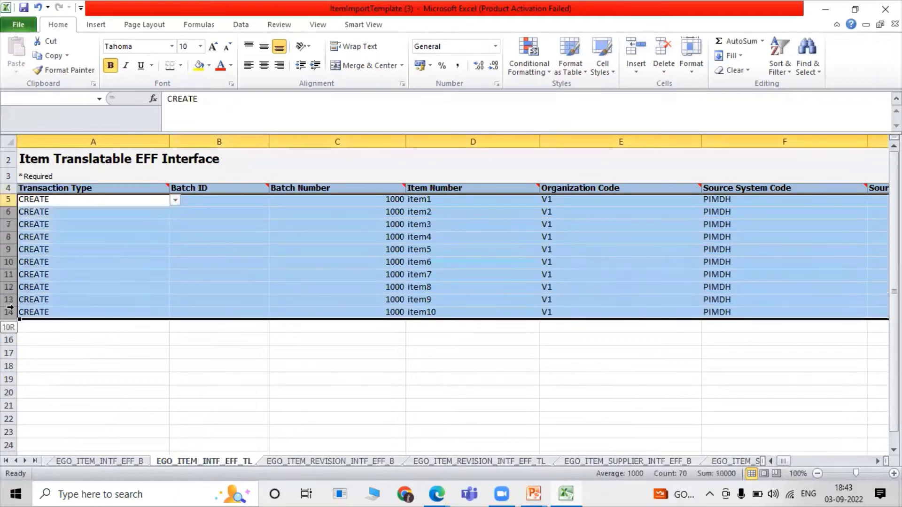
right_click(49, 269)
click(113, 381)
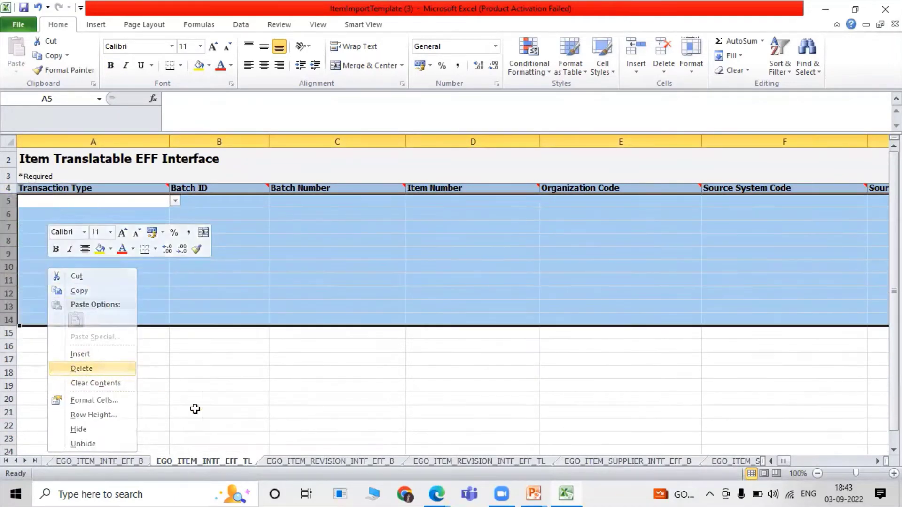
- Delete the sample rows 5 to 14 from the EGO_ITEM_REVISION_INTF_EFF_B sheet
key(ctrl+Page_Down)
drag(10, 199, 10, 312)
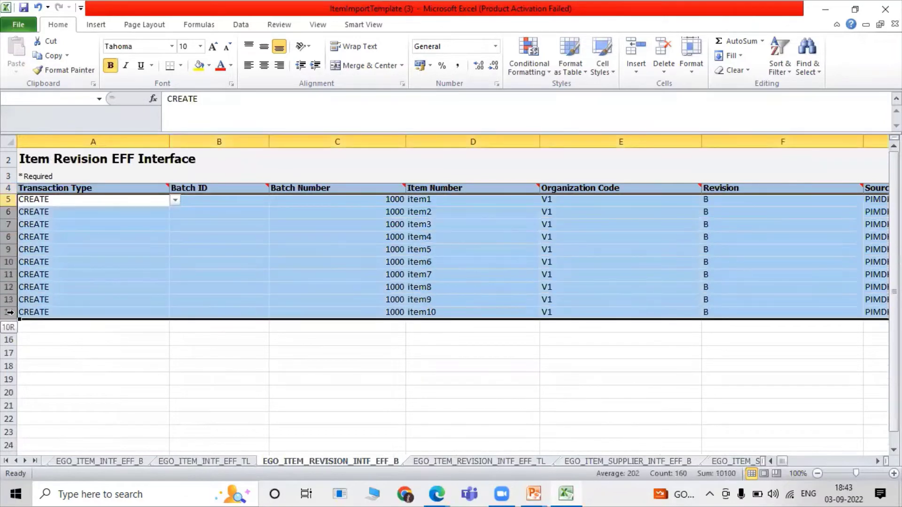
right_click(8, 282)
click(33, 381)
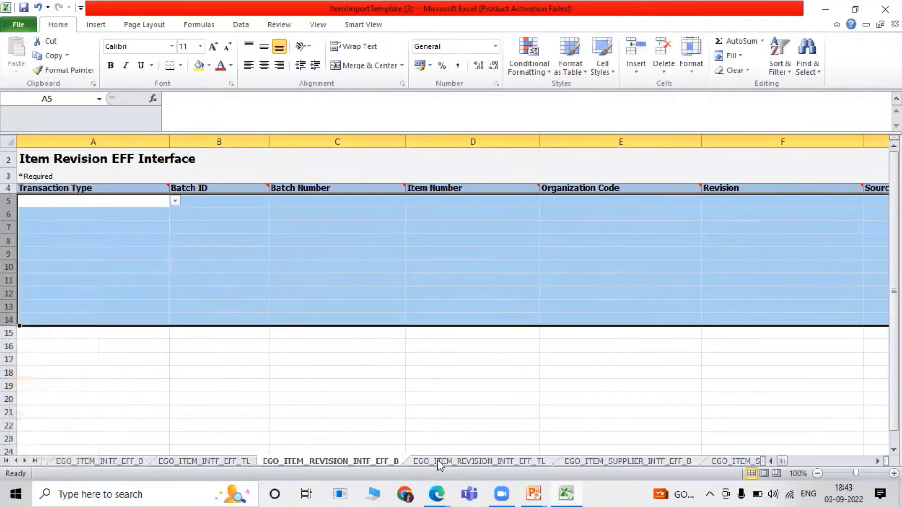
- Delete the sample rows 5 to 14 from the EGO_ITEM_REVISION_INTF_EFF_TL sheet
click(439, 462)
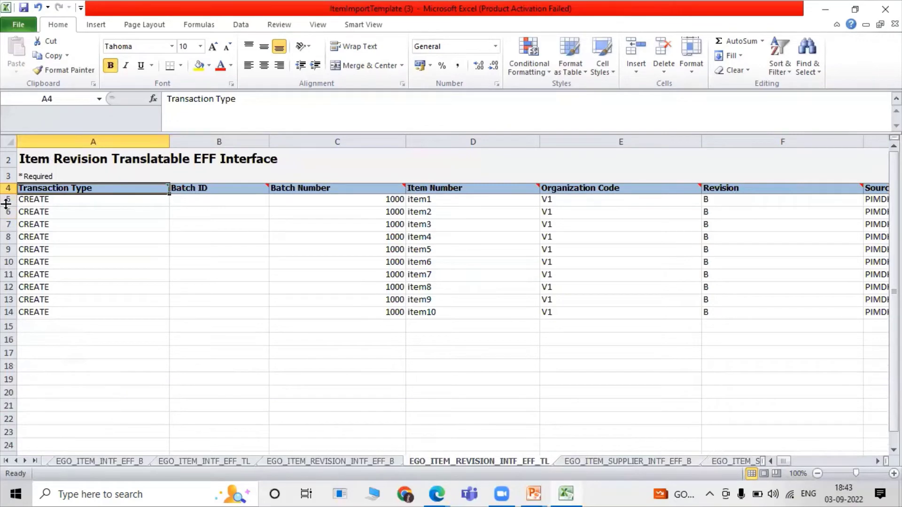
drag(9, 202, 9, 312)
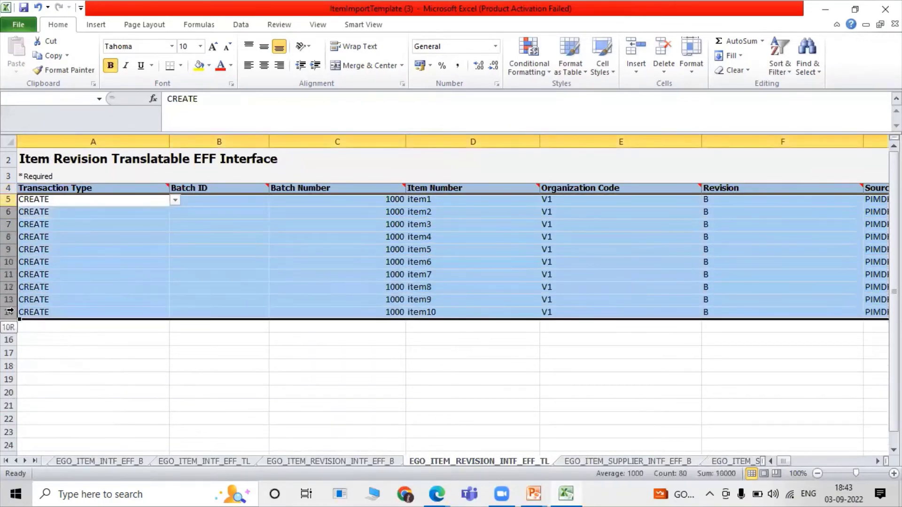
right_click(9, 261)
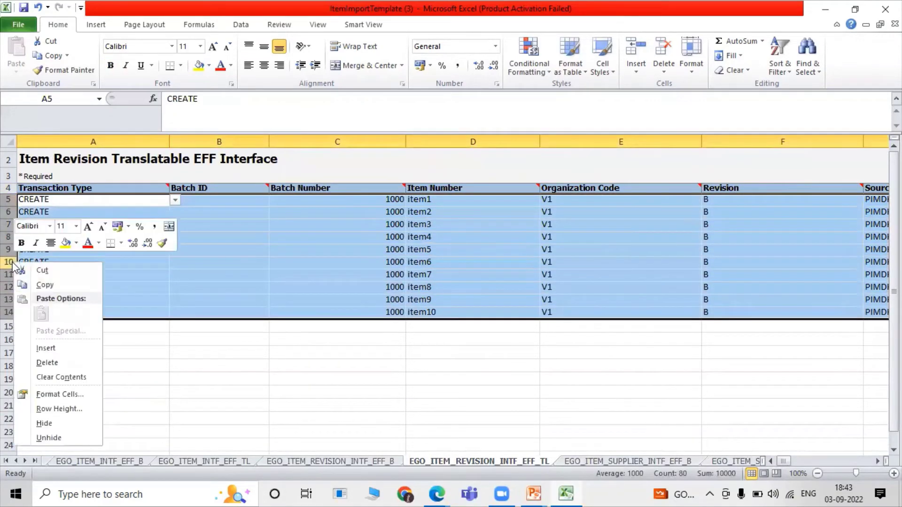
click(80, 362)
- Delete rows 5 to 15, including the sample data, from the EGO_ITEM_SUPPLIER_INTF_EFF_B sheet
click(579, 463)
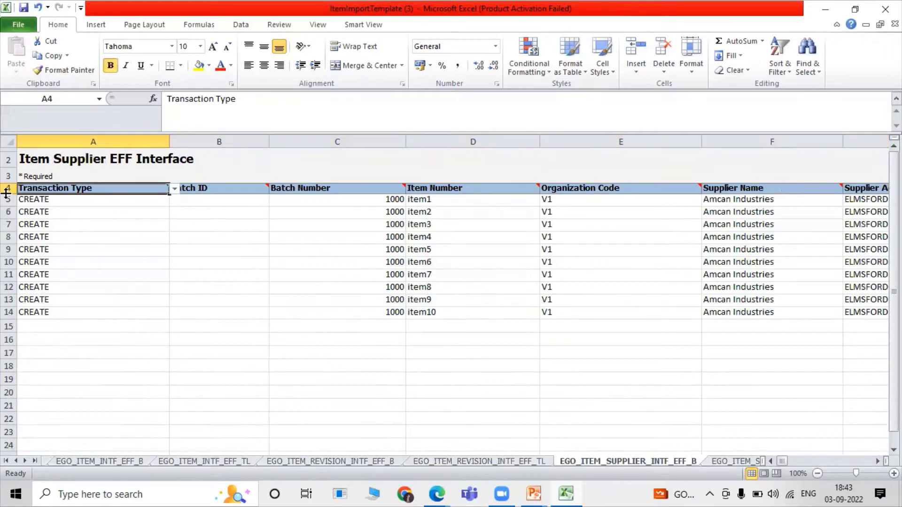
drag(6, 202, 7, 327)
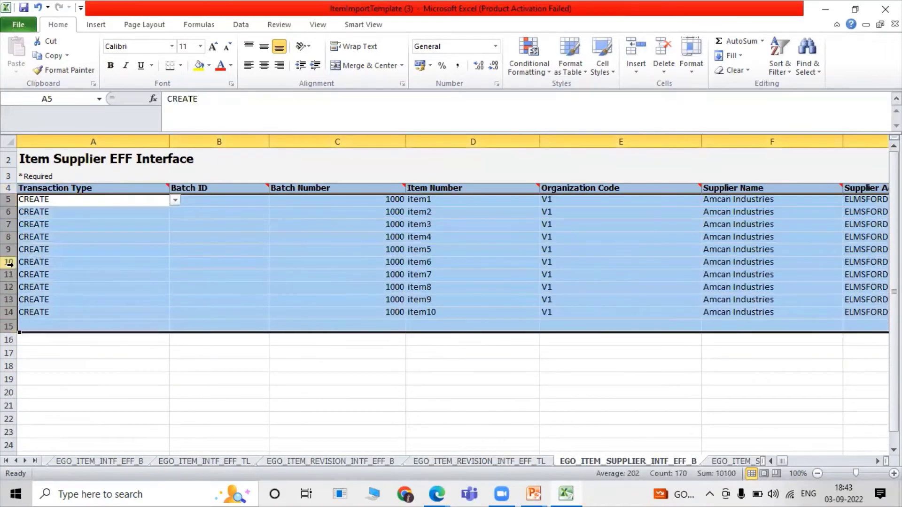
right_click(8, 267)
click(60, 365)
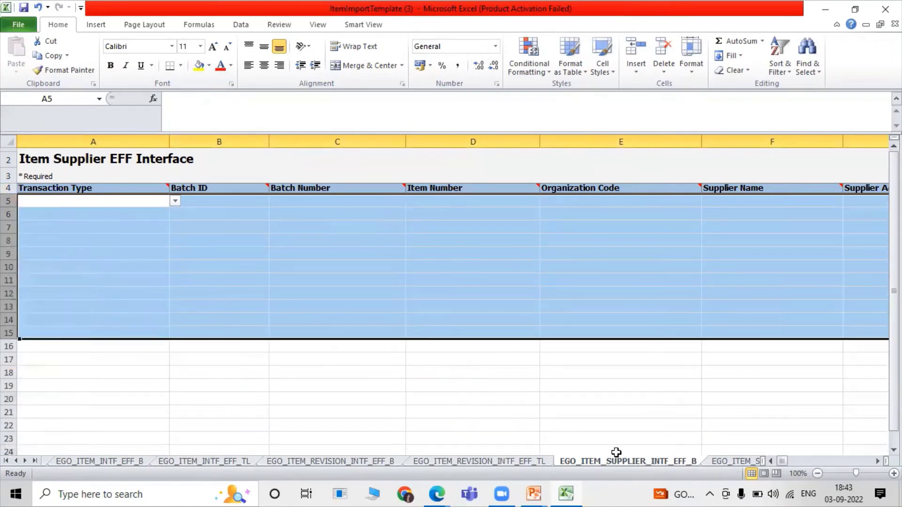
- Delete the sample rows 5 to 14 from the EGO_ITEM_SUPPLIER_INTF_EFF_TL sheet
click(26, 462)
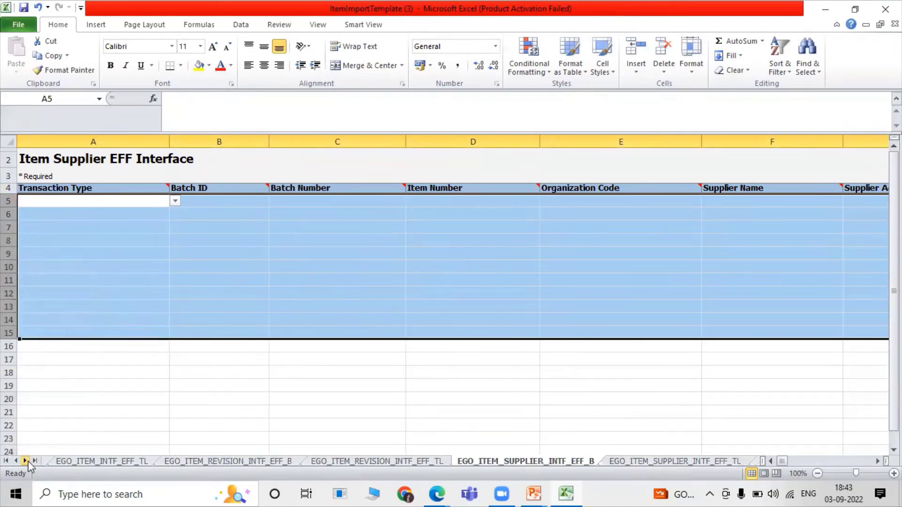
click(27, 462)
click(27, 462)
click(379, 463)
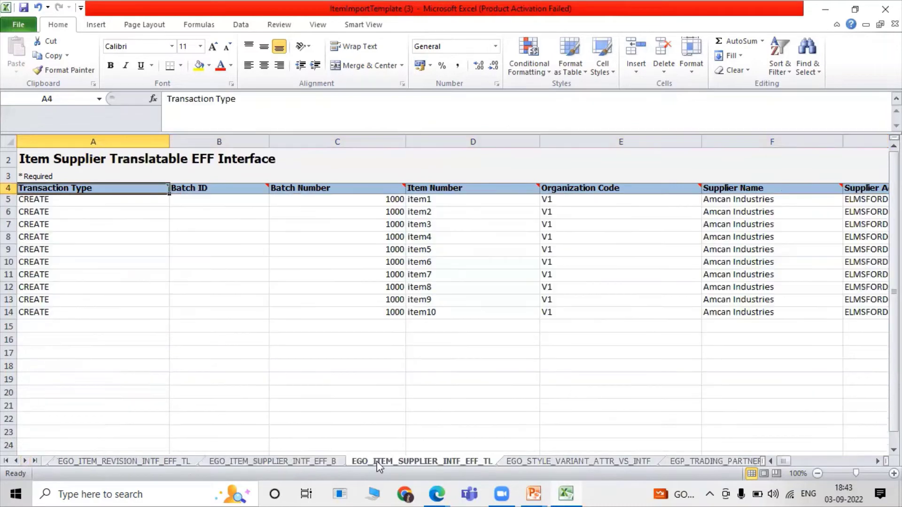
drag(8, 199, 10, 312)
right_click(8, 271)
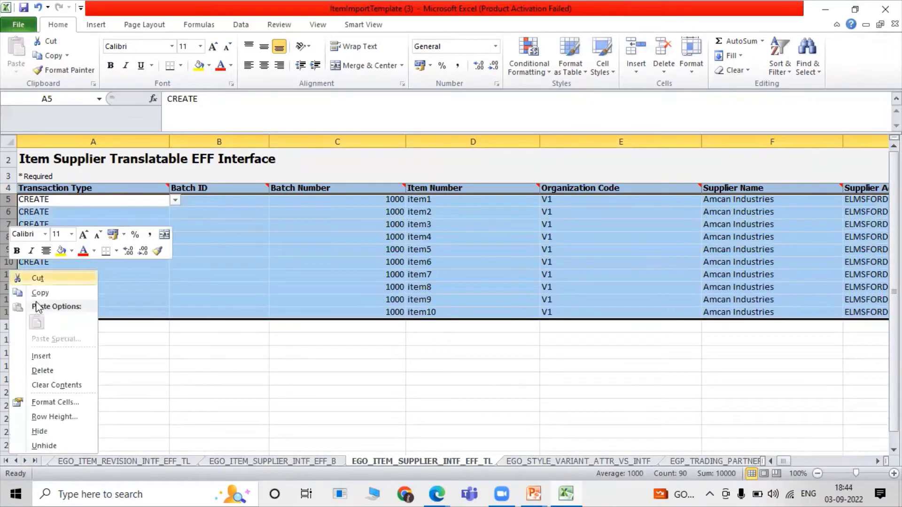
click(42, 370)
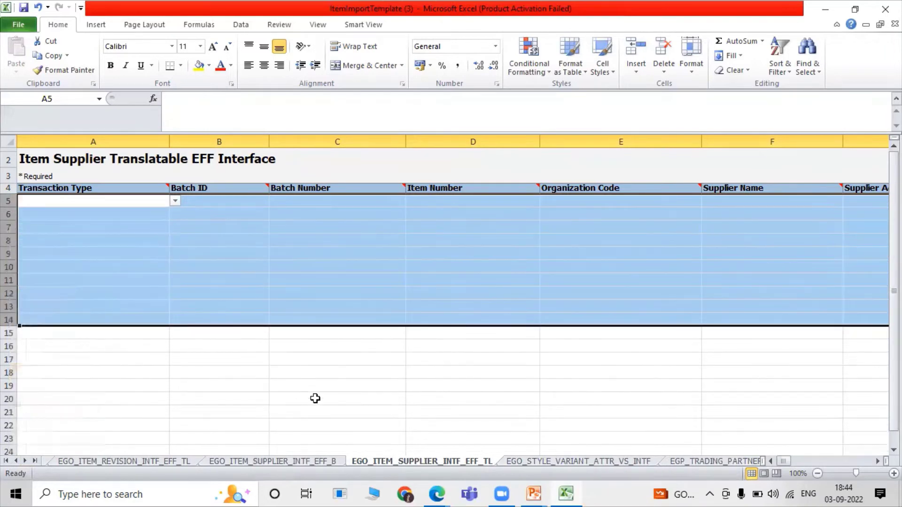
- Delete the sample rows 5 to 7 from the EGO_STYLE_VARIANT_ATTR_VS_INTF sheet
click(590, 461)
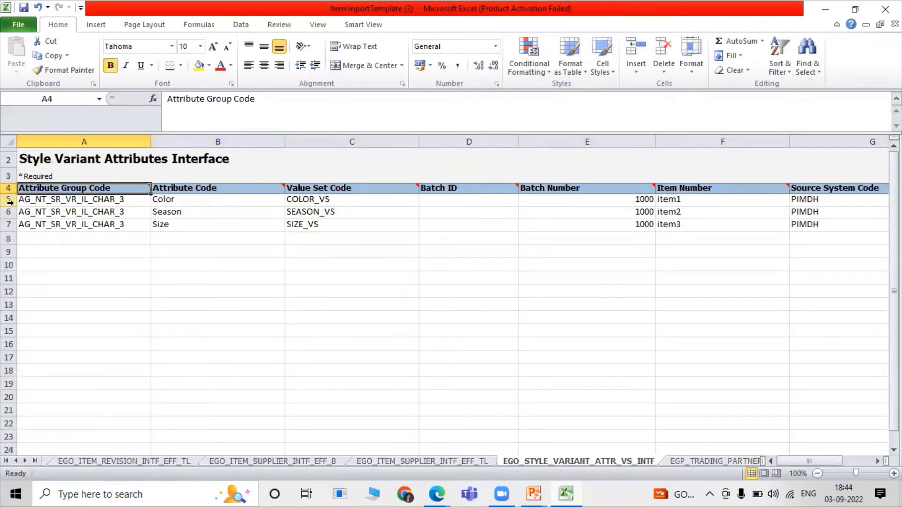
drag(9, 200, 10, 225)
right_click(16, 220)
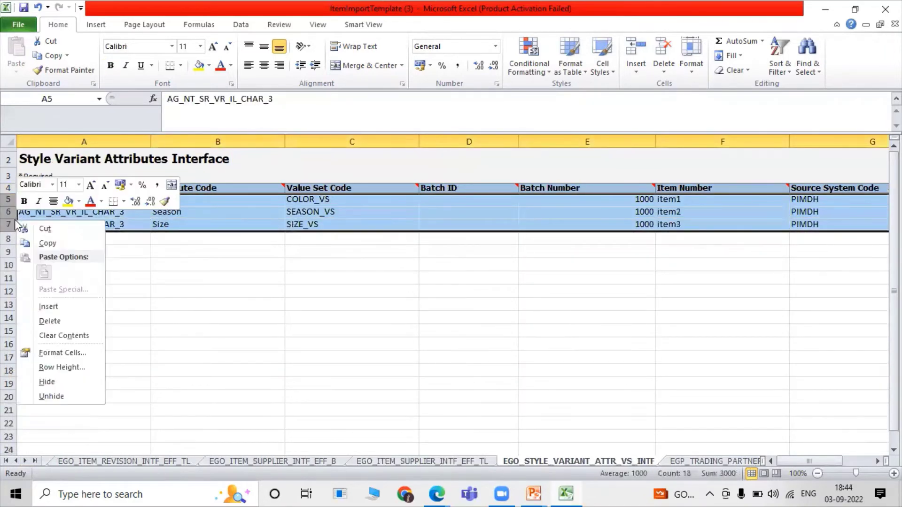
click(73, 333)
- Check the EGP_TRADING_PARTNER_ITEMS_INTF sheet for sample data and delete the sample rows 5 to 14 from the EGP_ITEM_ATTACHMENTS_INTF sheet
click(668, 462)
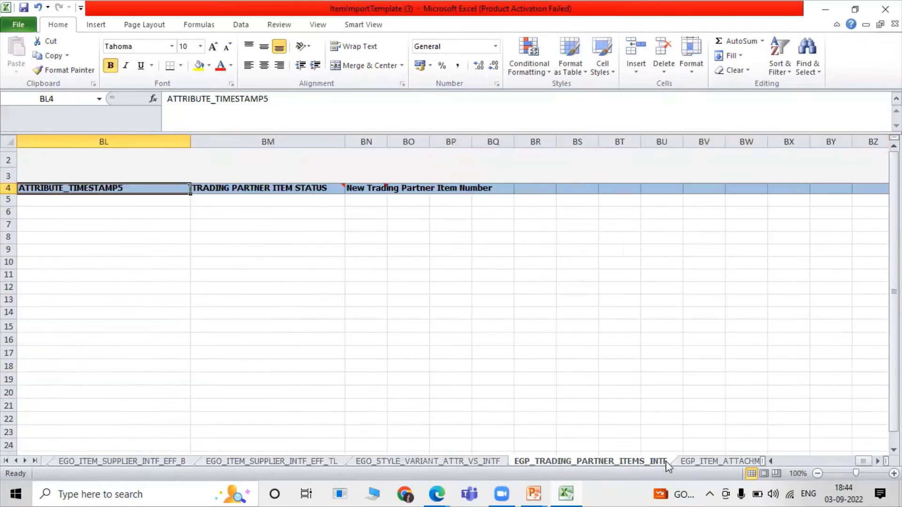
click(692, 462)
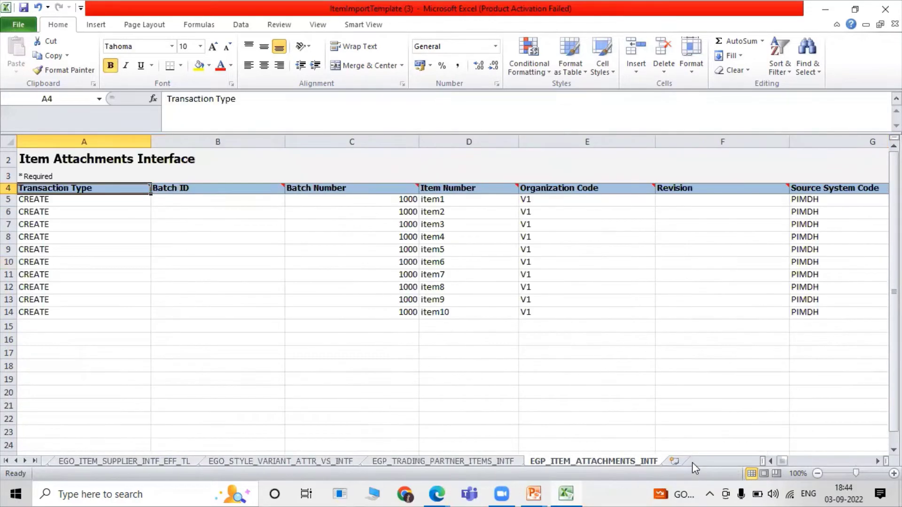
drag(10, 202, 9, 312)
right_click(9, 249)
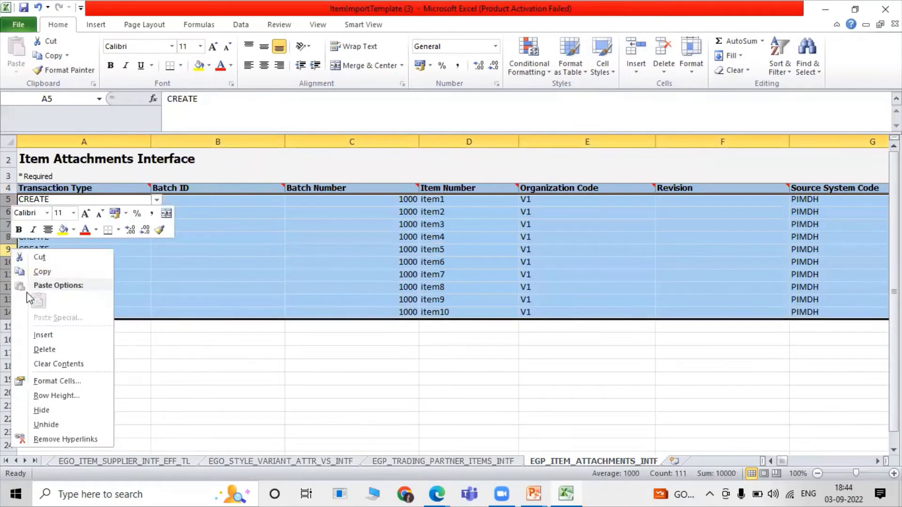
click(65, 365)
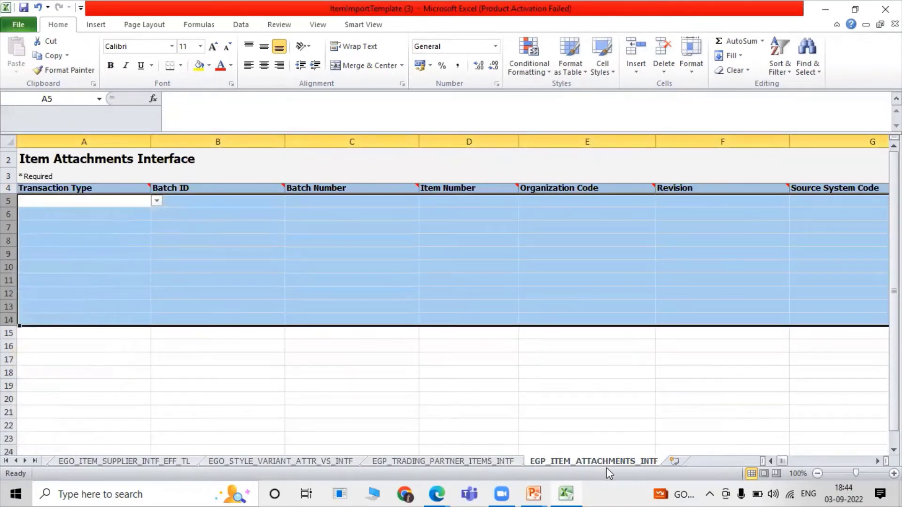
- Recheck the cleared sheets and the items sheet, and start generating the CSV file from the Instructions and CSV Generation sheet
click(470, 463)
click(332, 462)
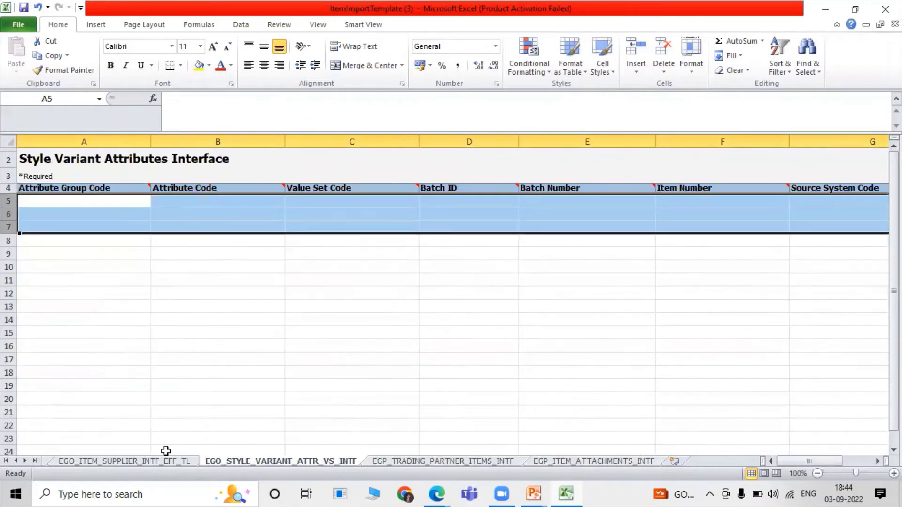
click(136, 462)
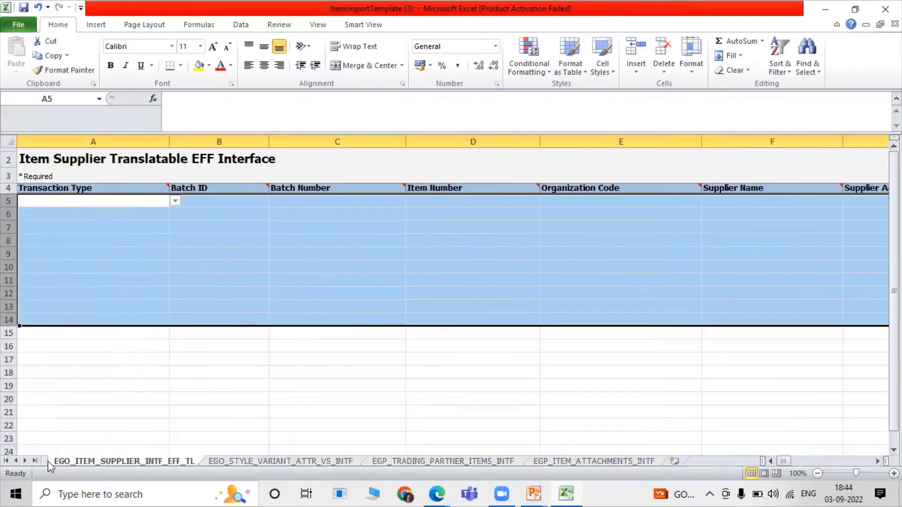
click(6, 461)
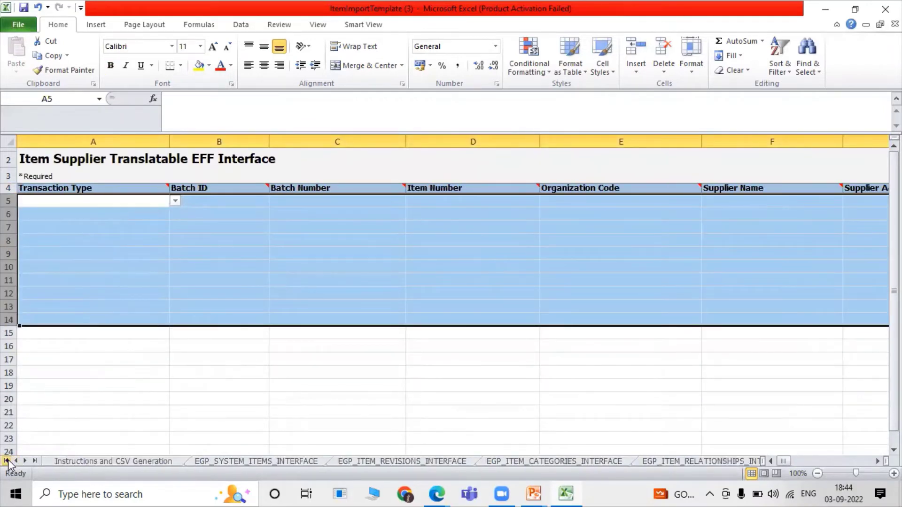
click(256, 461)
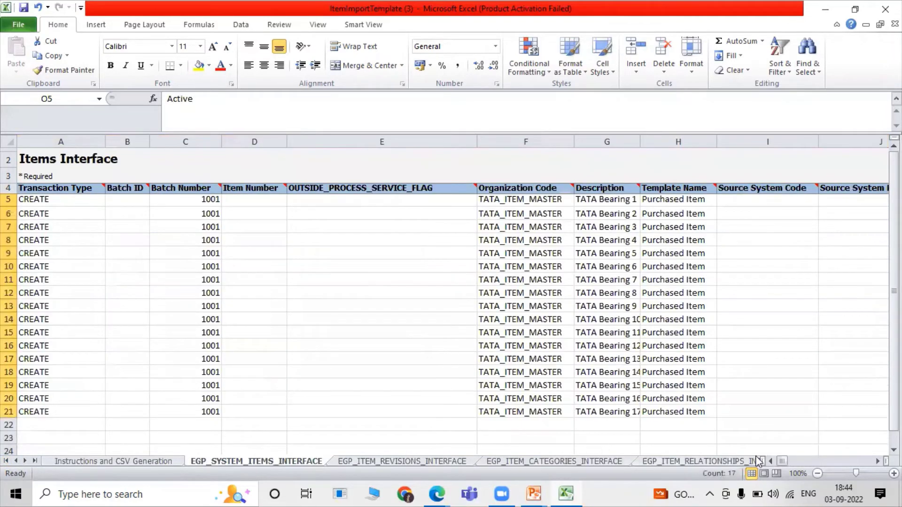
click(94, 462)
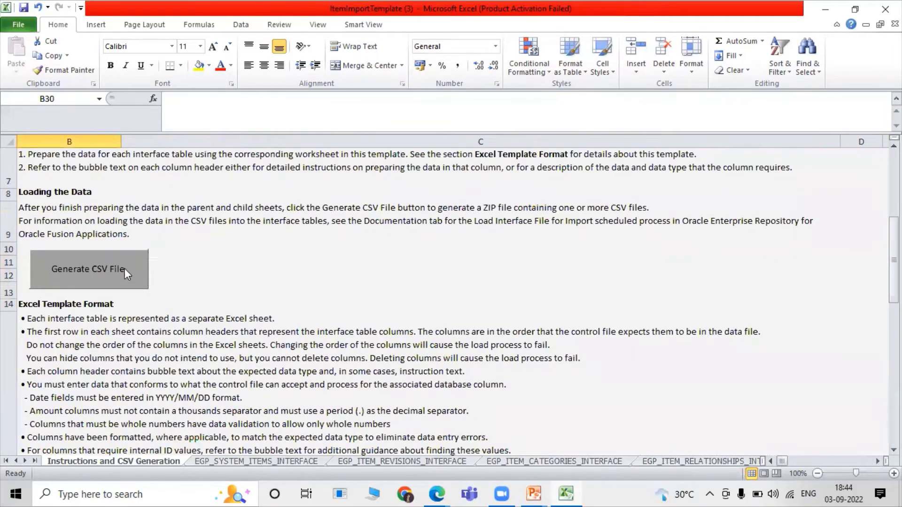
click(93, 269)
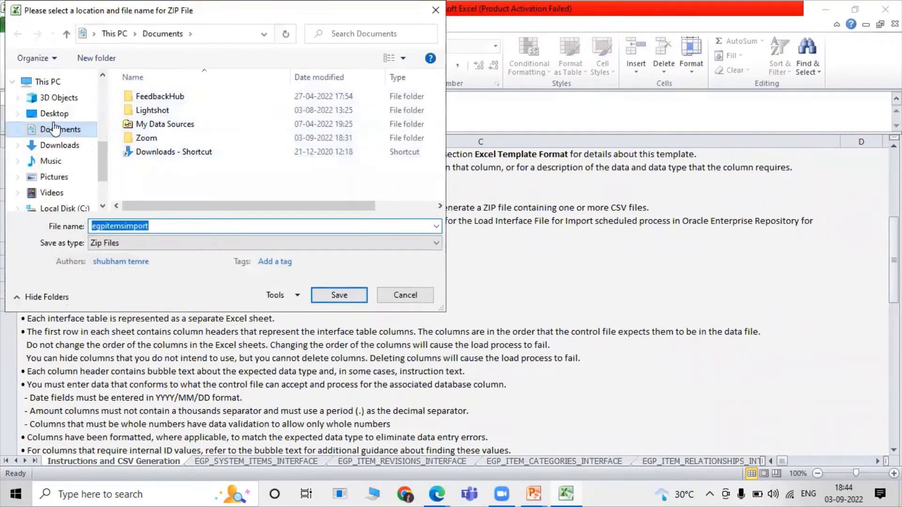
- Create a folder named Item FBDI on the Desktop as the location for the ZIP file
drag(100, 156, 100, 98)
click(51, 103)
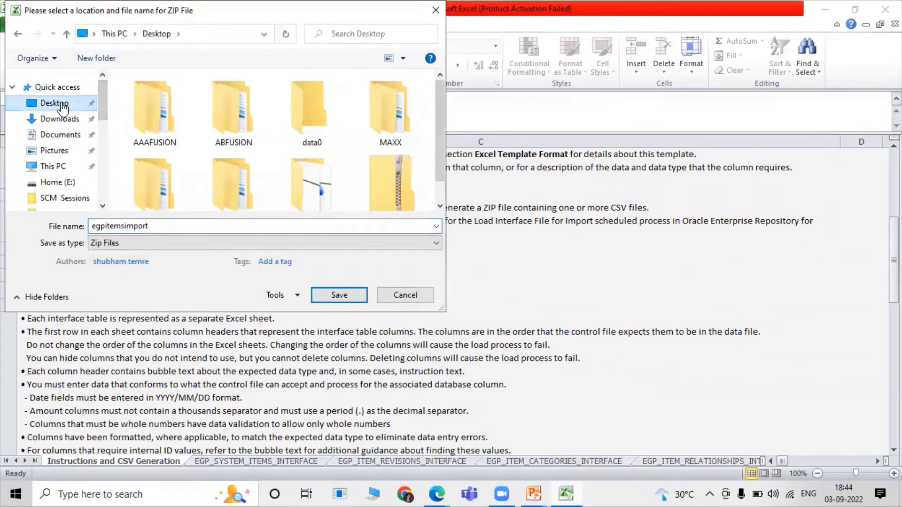
click(99, 57)
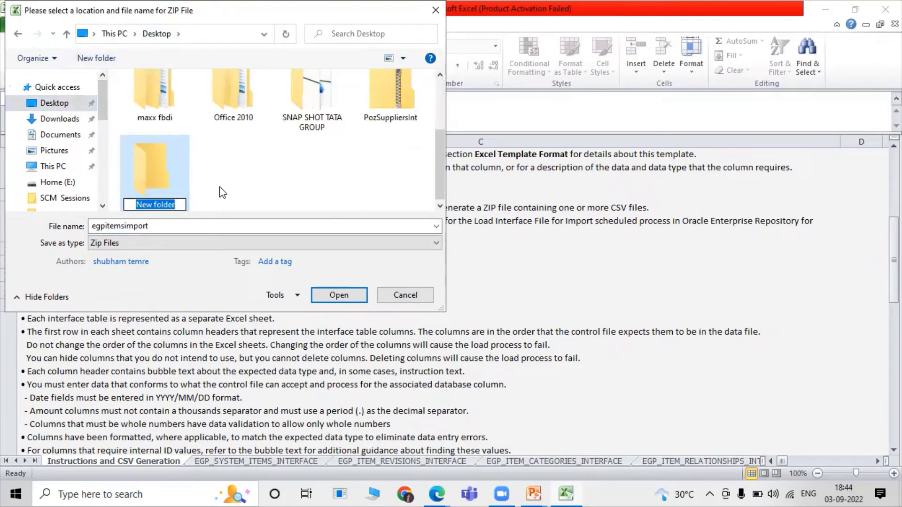
text(It)
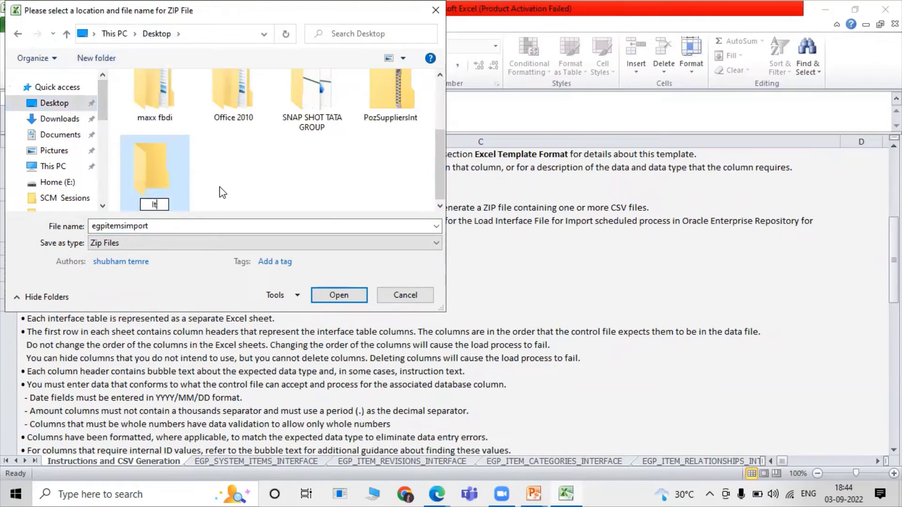
text(em FBDI)
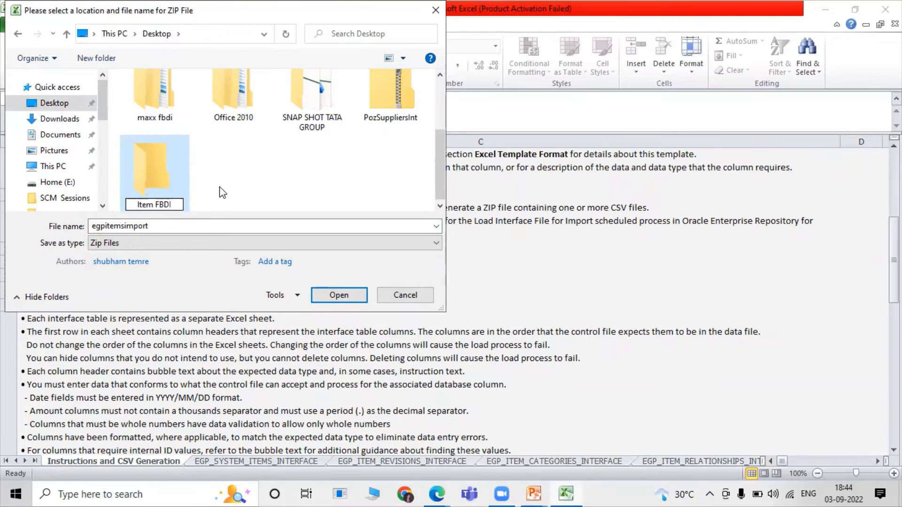
key(Return)
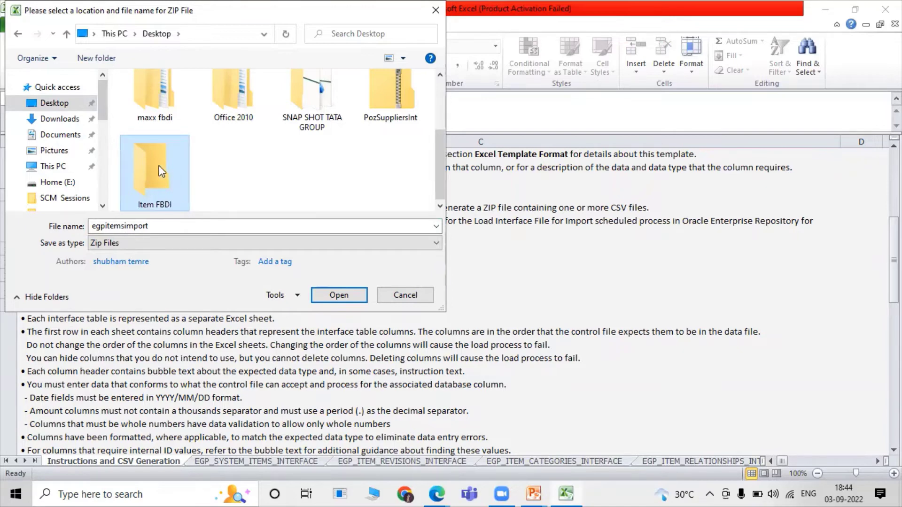
- Save the ZIP file as egpitemsimport in the Item FBDI folder and acknowledge the completed CSV generation
double_click(187, 187)
click(340, 295)
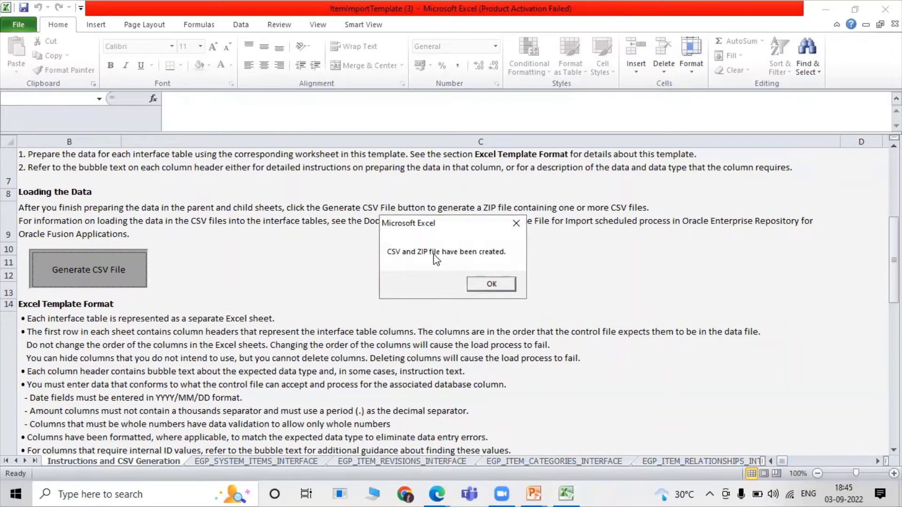
click(499, 284)
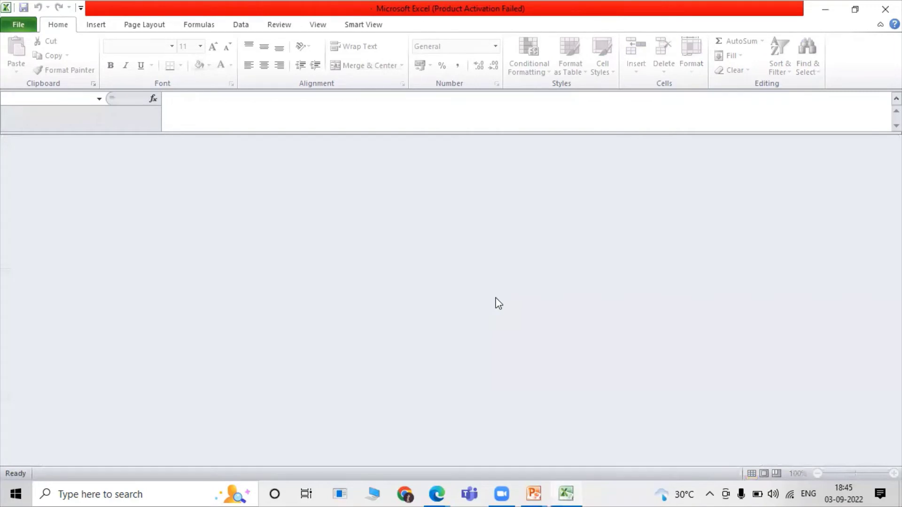
- Switch to the Edge window with the Oracle Help Center and close the ItemImportTemplate.xlsm and Untitled browser tabs
key(alt+Tab)
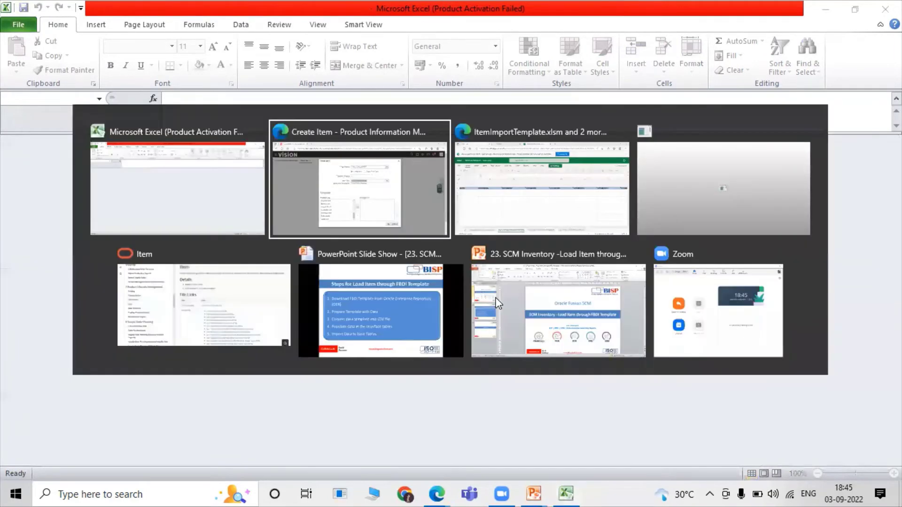
key(alt+Tab)
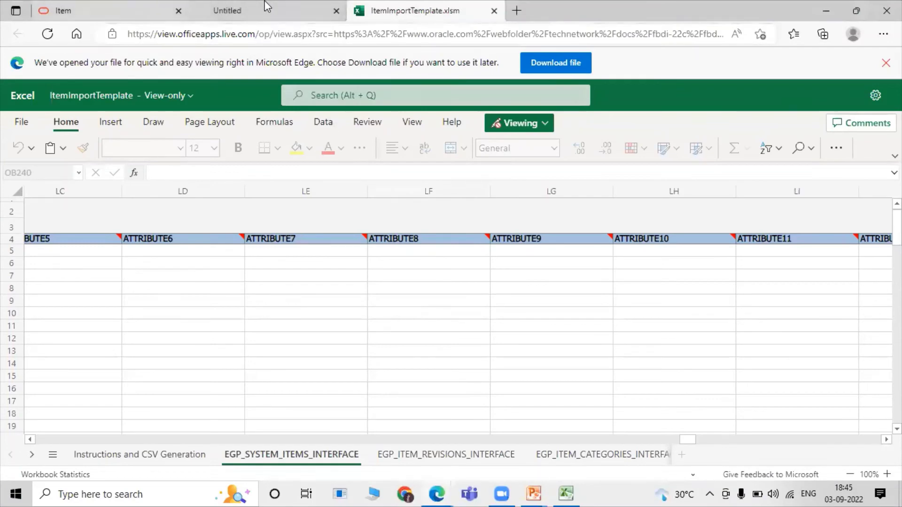
click(494, 10)
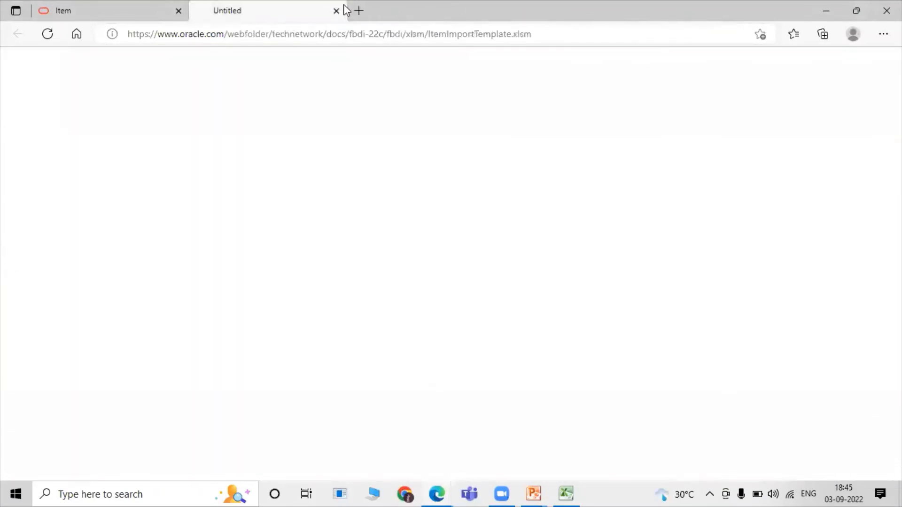
click(337, 10)
scroll(218, 156, up, 15)
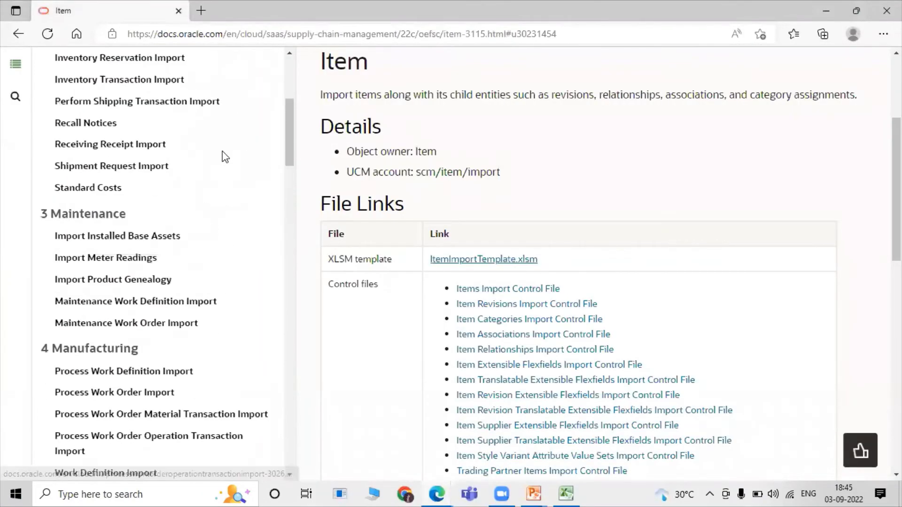
scroll(241, 143, up, 4)
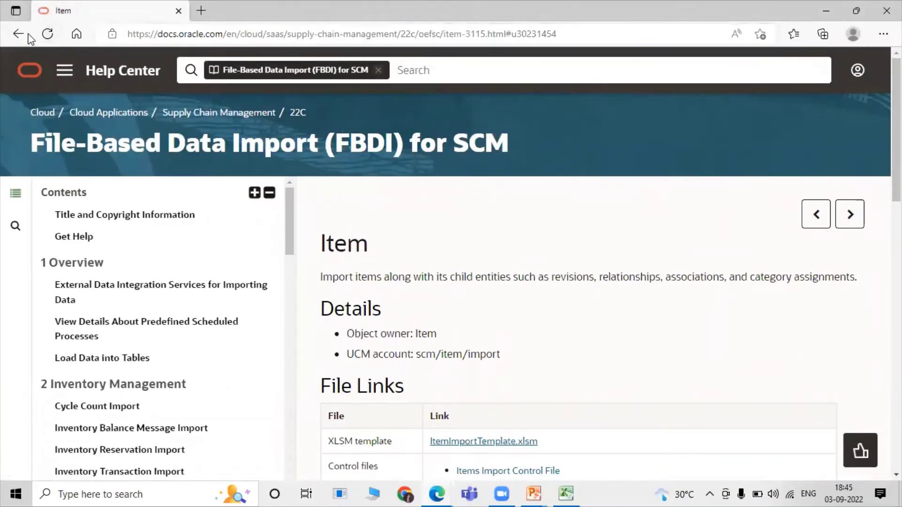
- Switch to the Edge window showing Product Information Management and dismiss the Create Item dialog
click(430, 492)
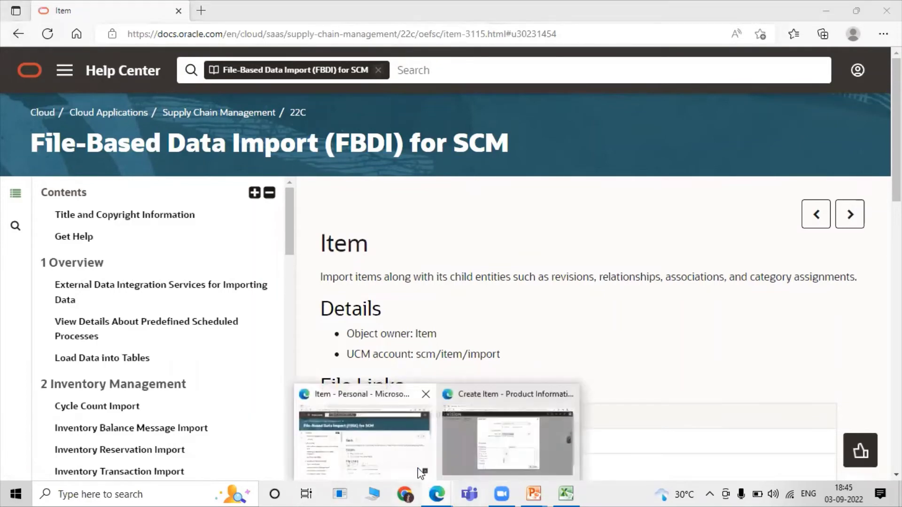
click(458, 427)
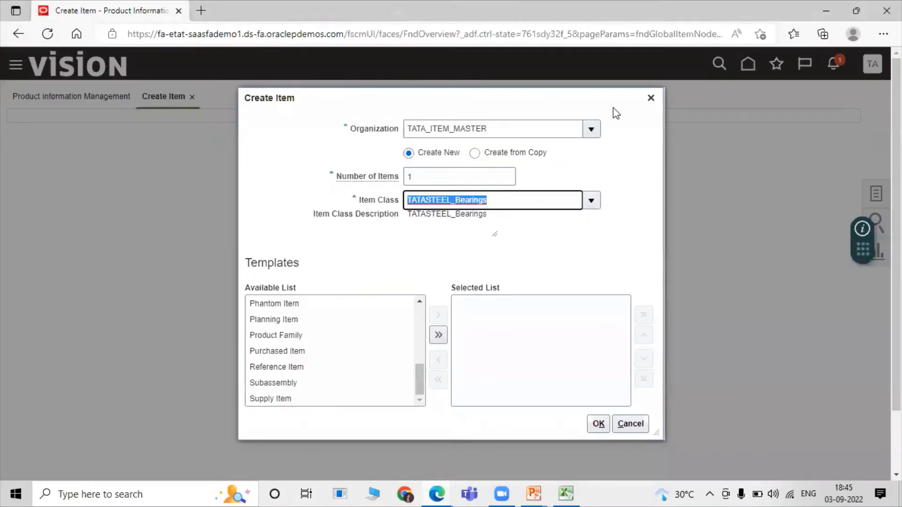
click(650, 98)
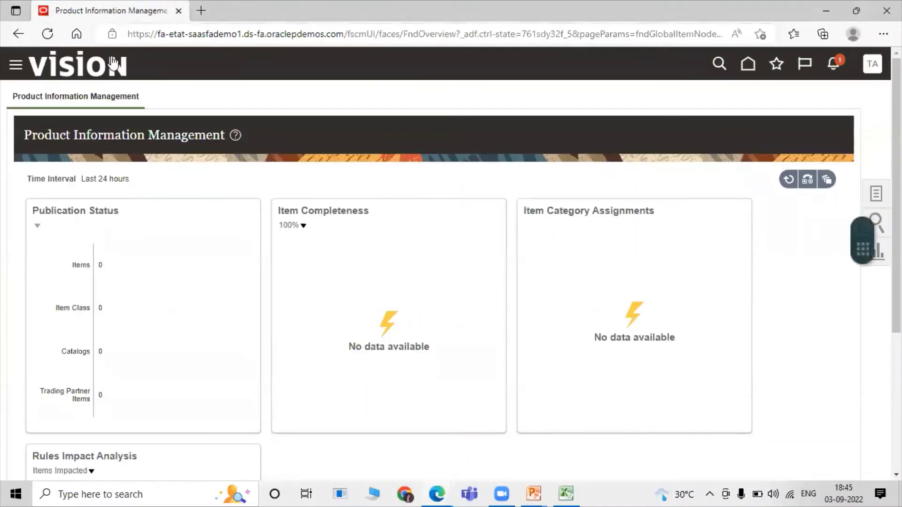
- Go to the Scheduled Processes page from the application's Tools group
click(12, 66)
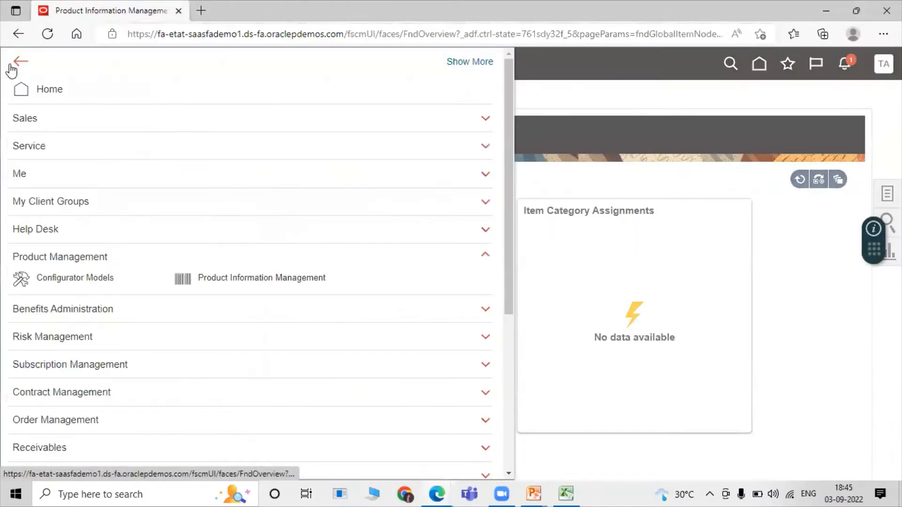
scroll(174, 233, down, 4)
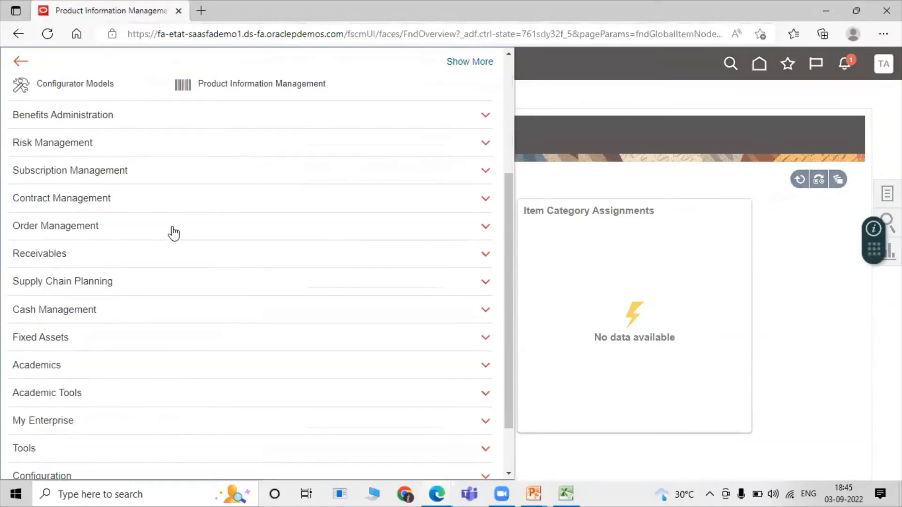
scroll(174, 232, down, 2)
click(133, 384)
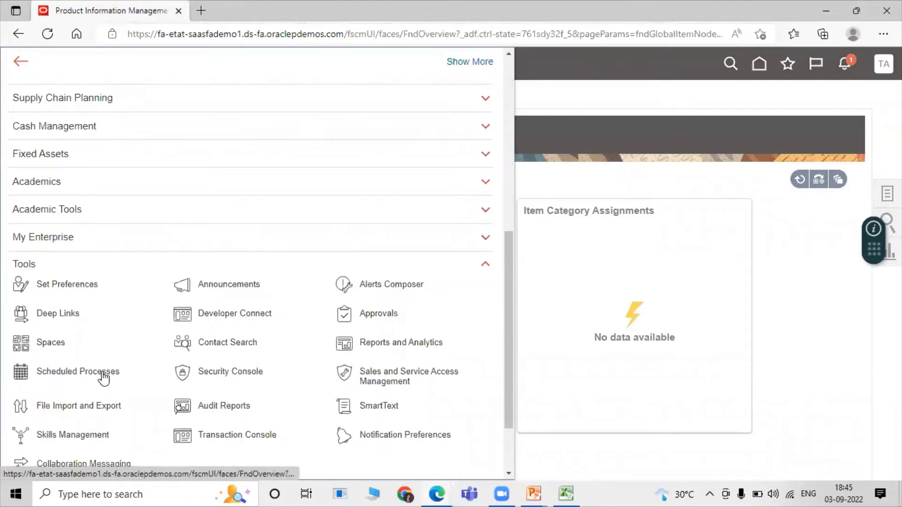
click(104, 371)
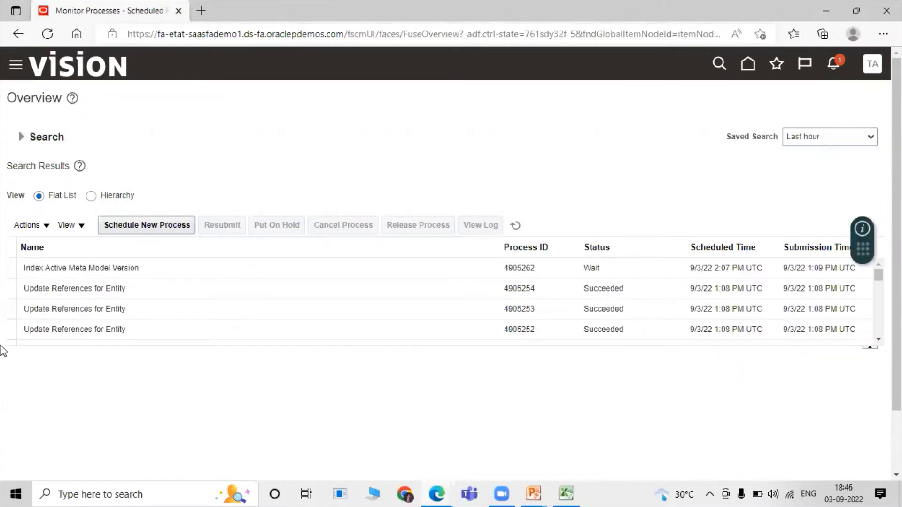
- Schedule a new process of type Job named Load Interface File for Import and open its process details
click(134, 227)
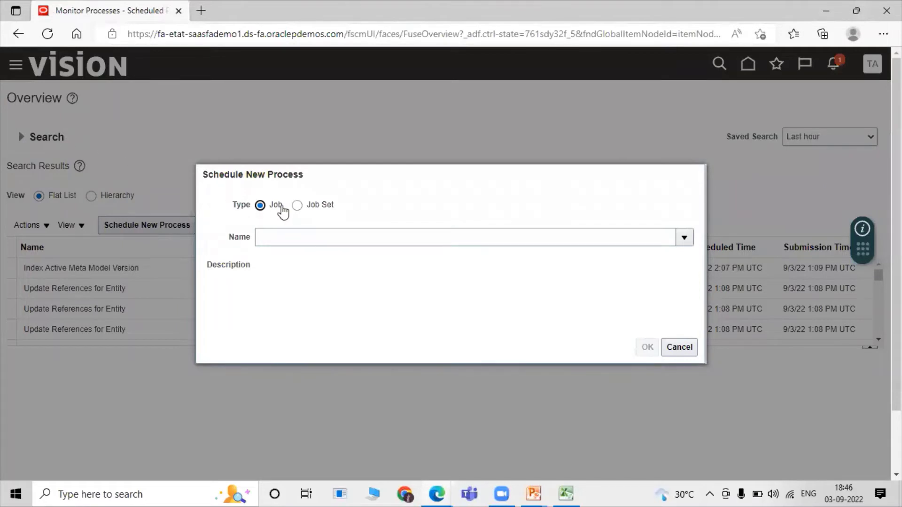
click(317, 231)
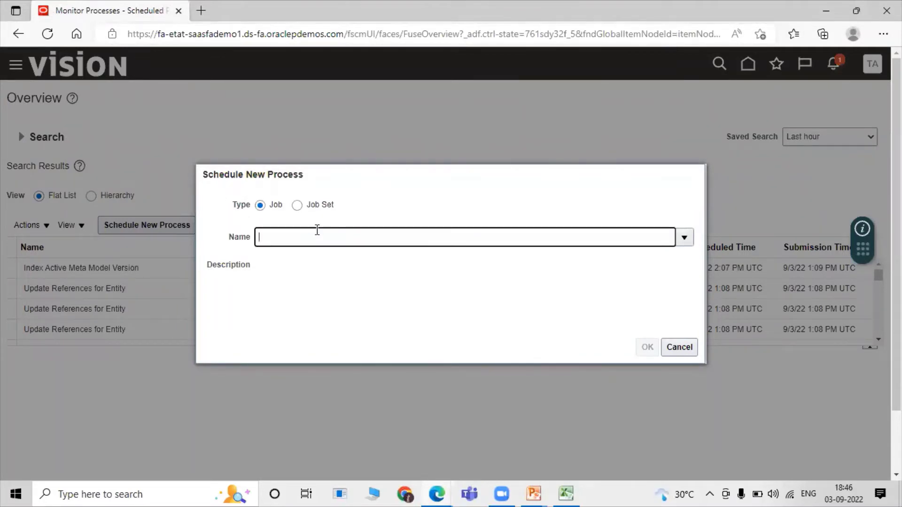
text(load interface file for import)
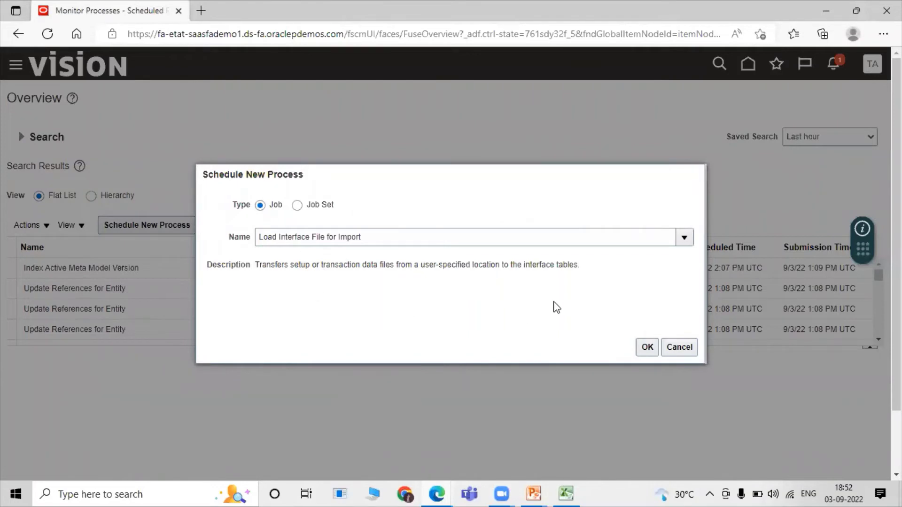
click(648, 347)
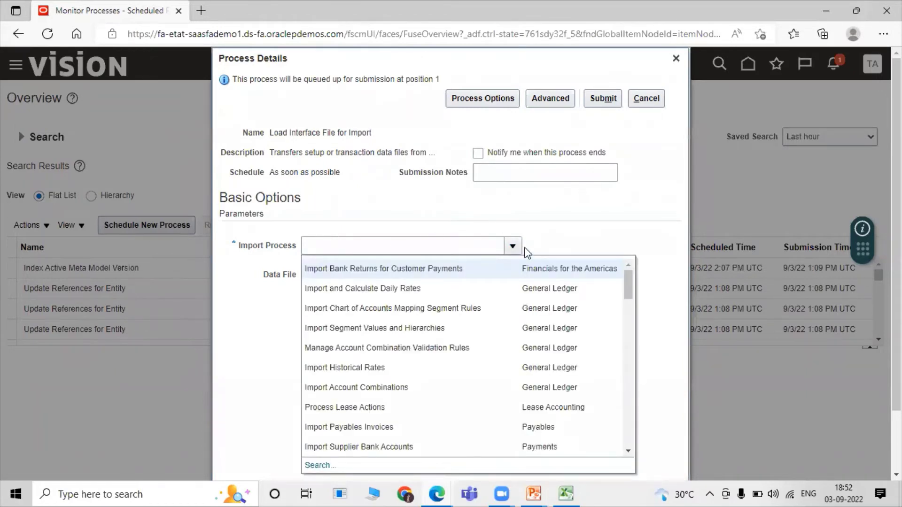
- Try to find the item import process through the import process search
scroll(528, 253, down, 1)
click(319, 393)
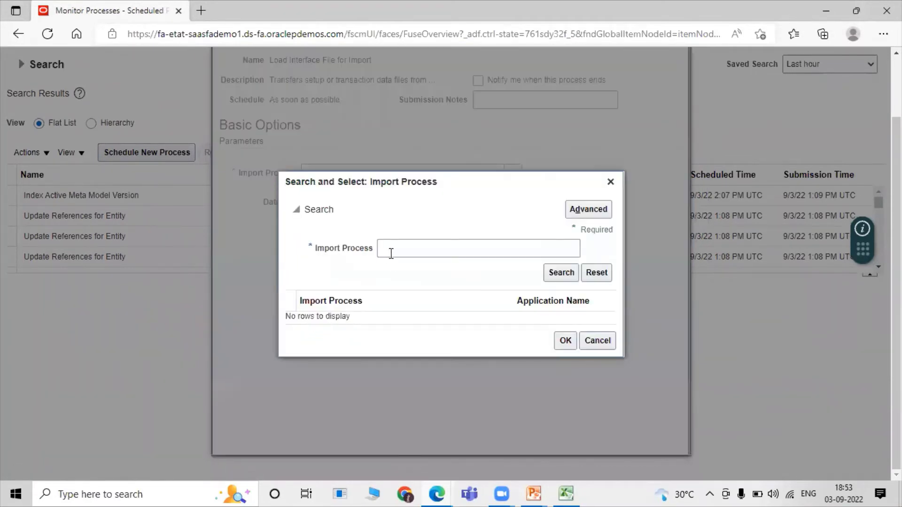
click(399, 251)
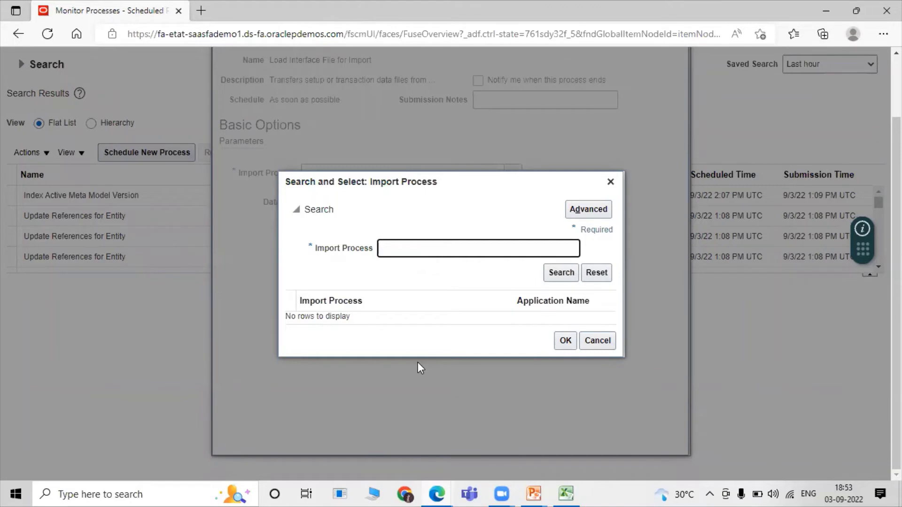
text(item)
text(import)
click(555, 275)
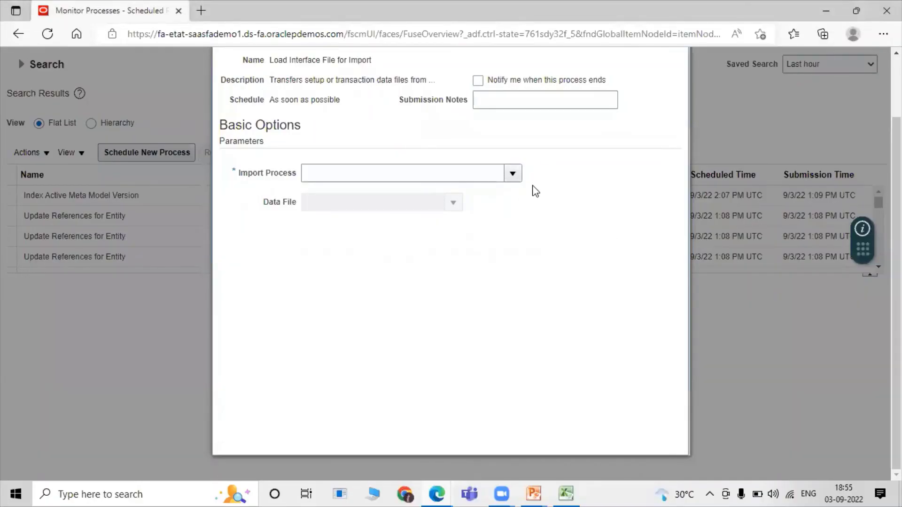
click(514, 175)
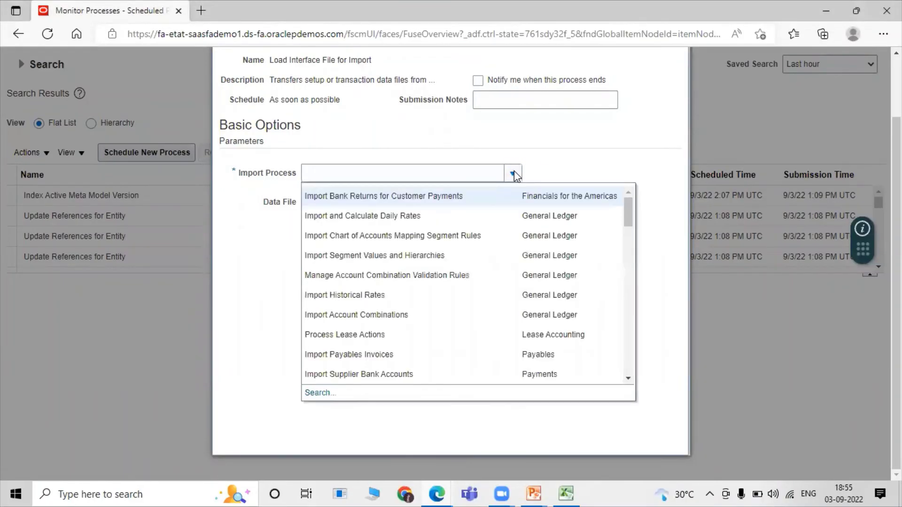
scroll(478, 233, down, 5)
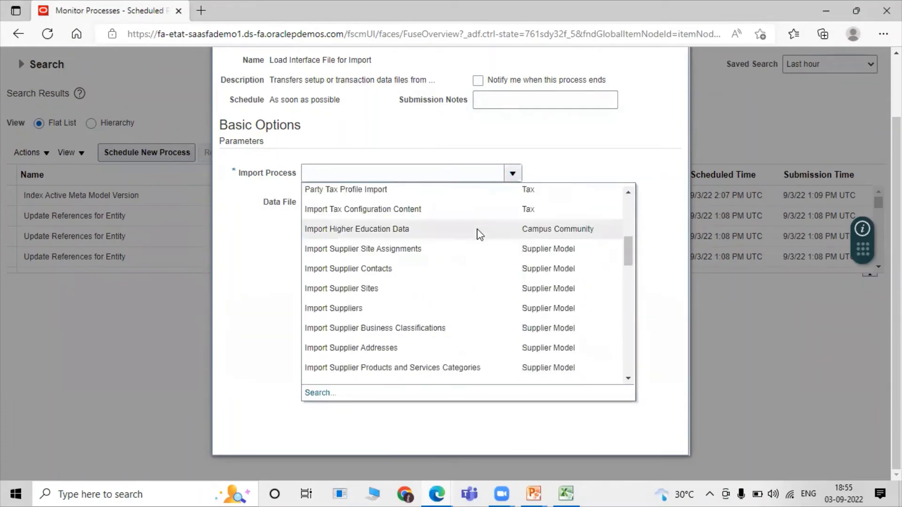
scroll(478, 231, down, 10)
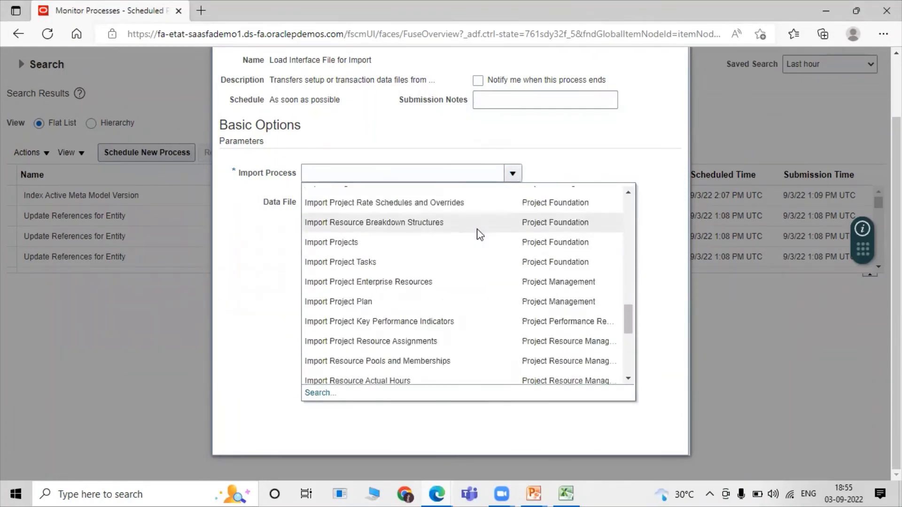
click(407, 240)
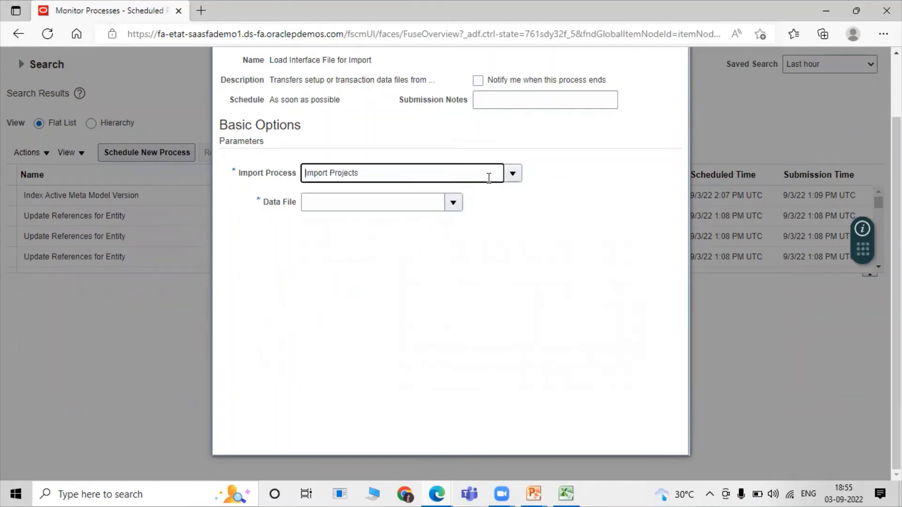
drag(496, 171, 288, 171)
key(BackSpace)
- Set the import process to Item Import from the Product Model application
click(511, 175)
scroll(504, 238, down, 6)
scroll(505, 237, down, 5)
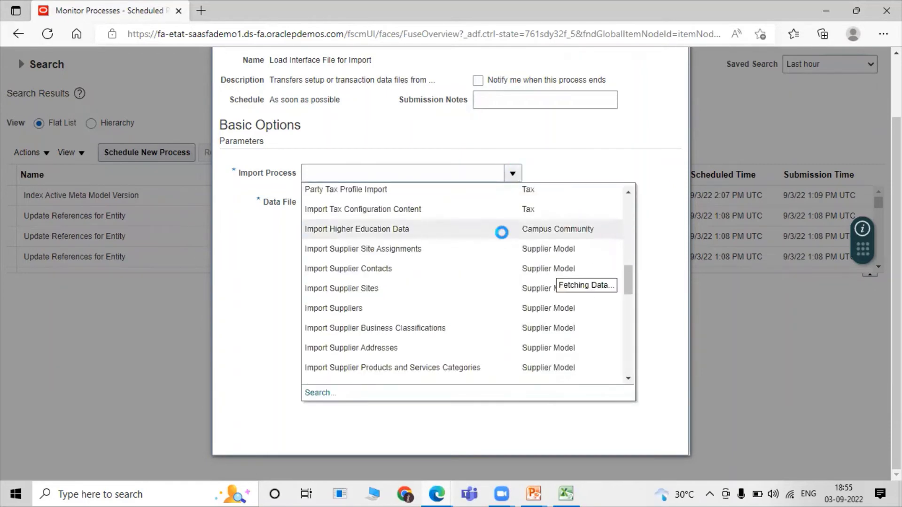
scroll(399, 254, down, 8)
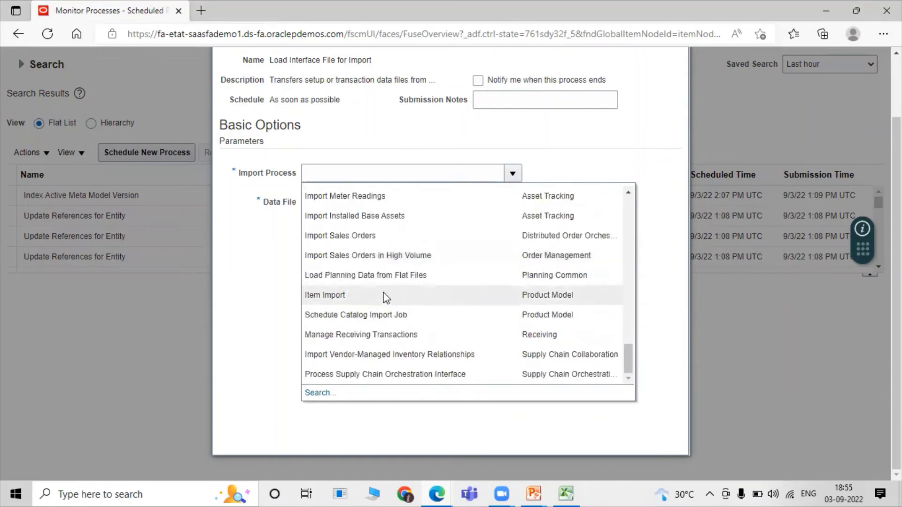
click(383, 296)
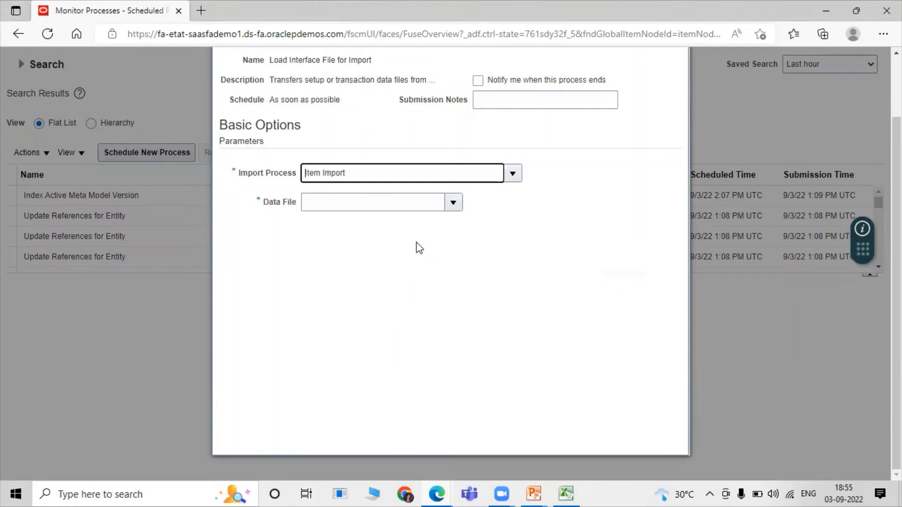
- Upload egpitemsimport from the Item FBDI folder on the Desktop as the new data file for the import
click(454, 202)
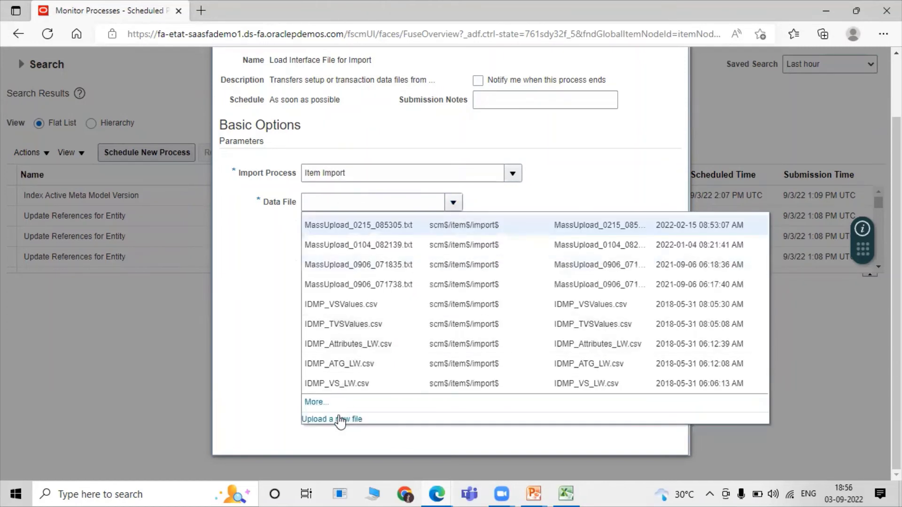
click(326, 420)
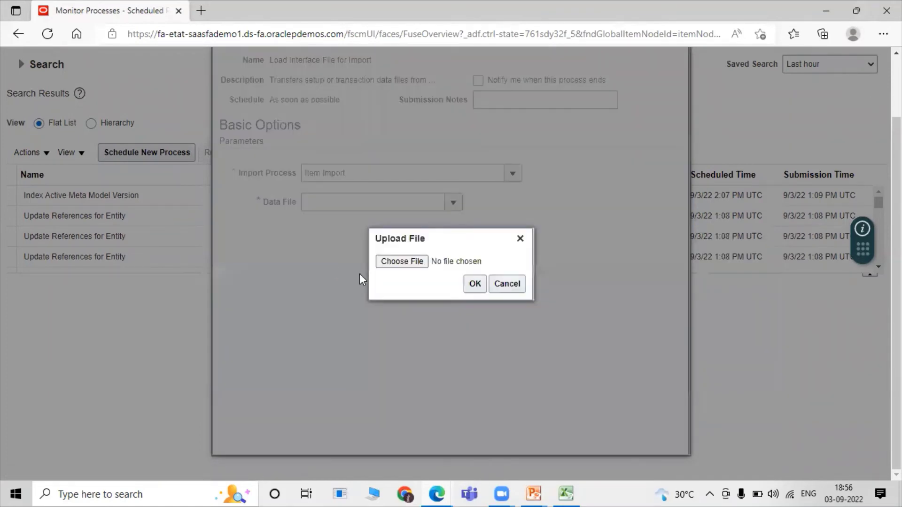
click(417, 261)
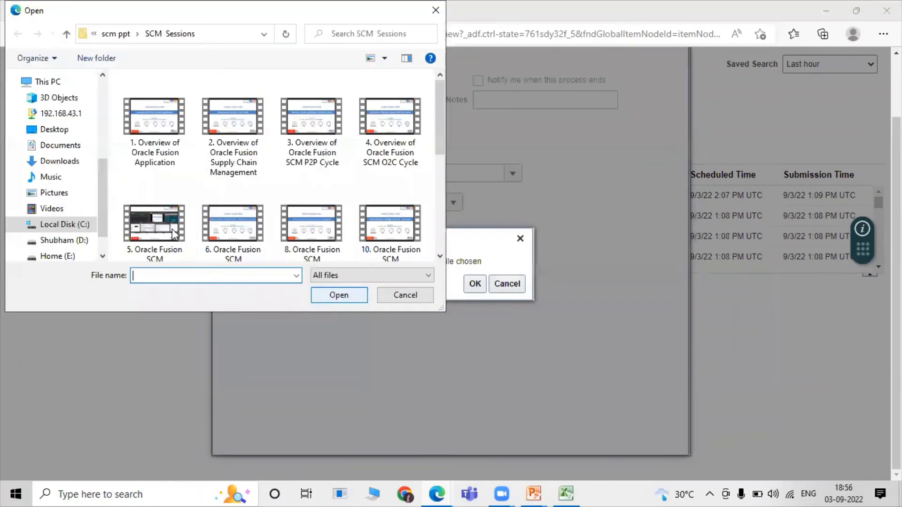
click(75, 82)
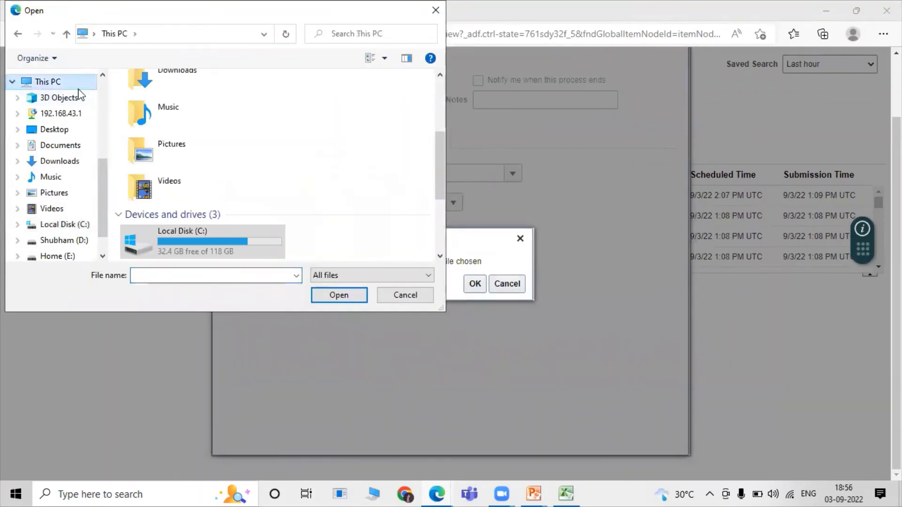
click(71, 130)
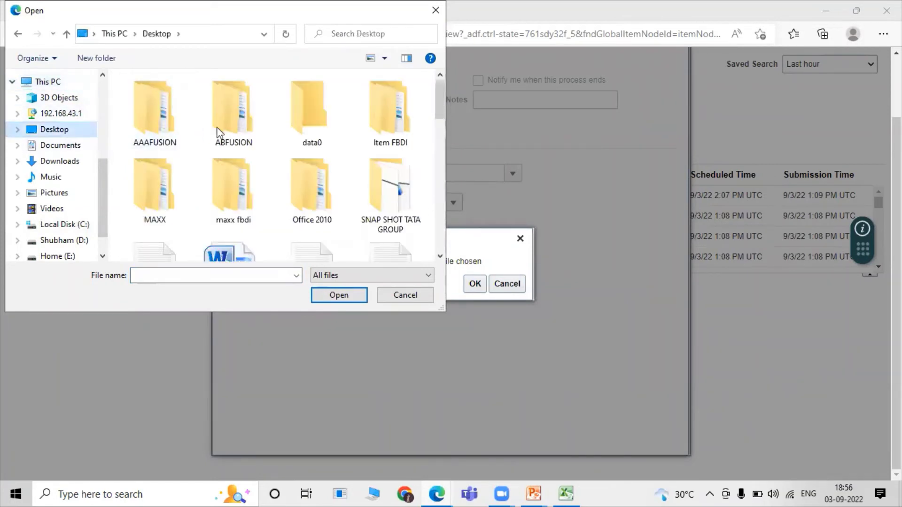
scroll(306, 129, down, 2)
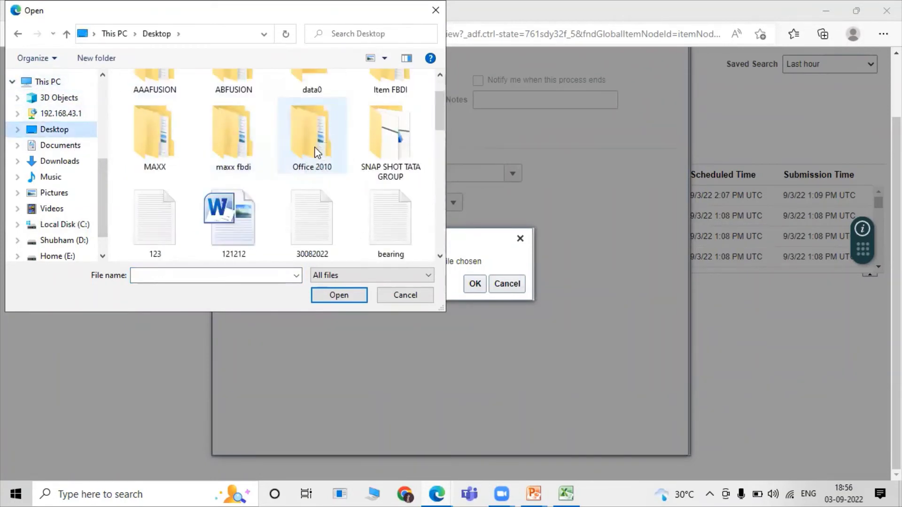
scroll(317, 150, up, 2)
double_click(393, 131)
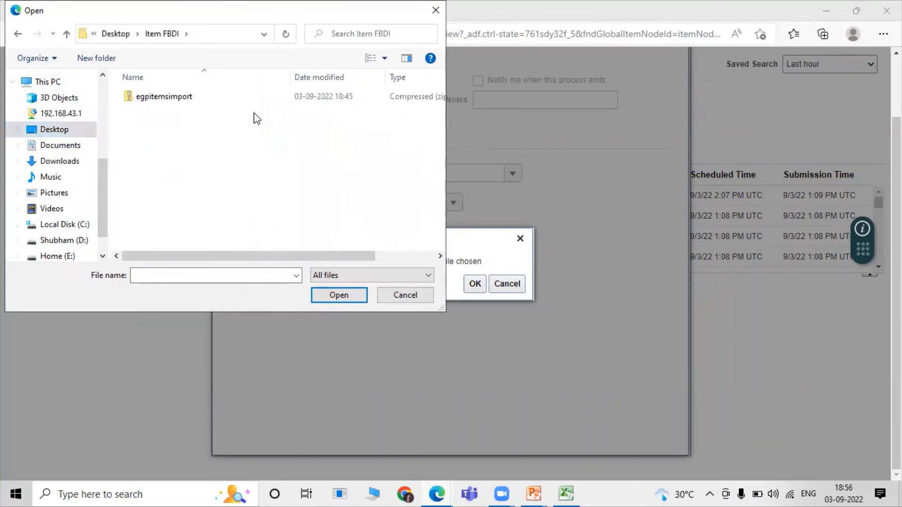
click(158, 100)
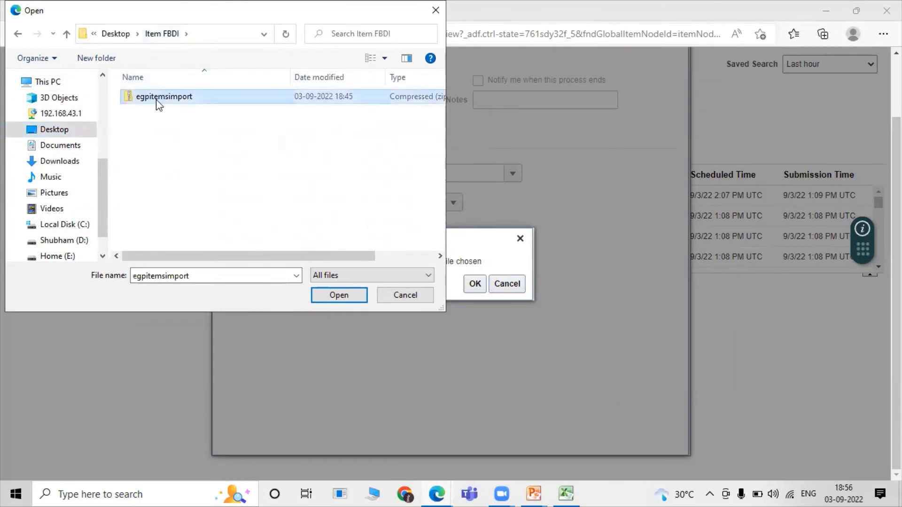
click(339, 295)
click(475, 284)
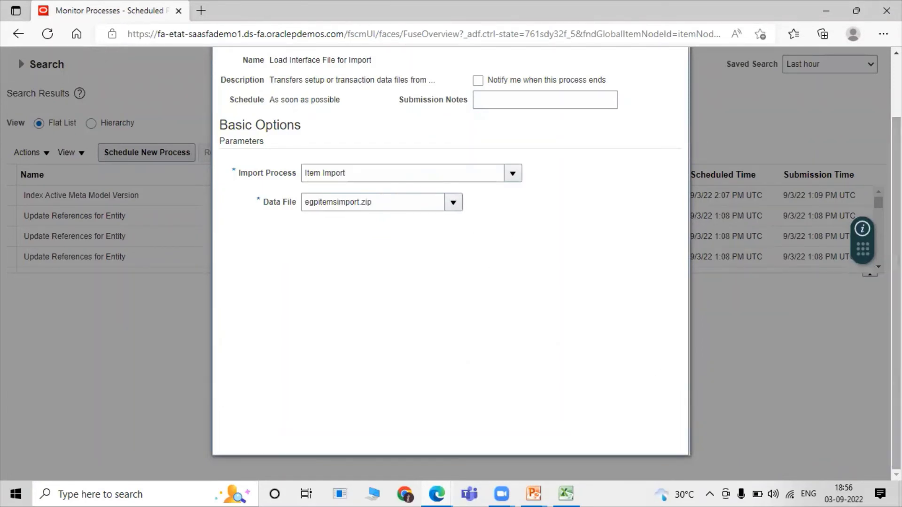
- Submit the Load Interface File for Import process and acknowledge the submission confirmation
scroll(598, 269, up, 2)
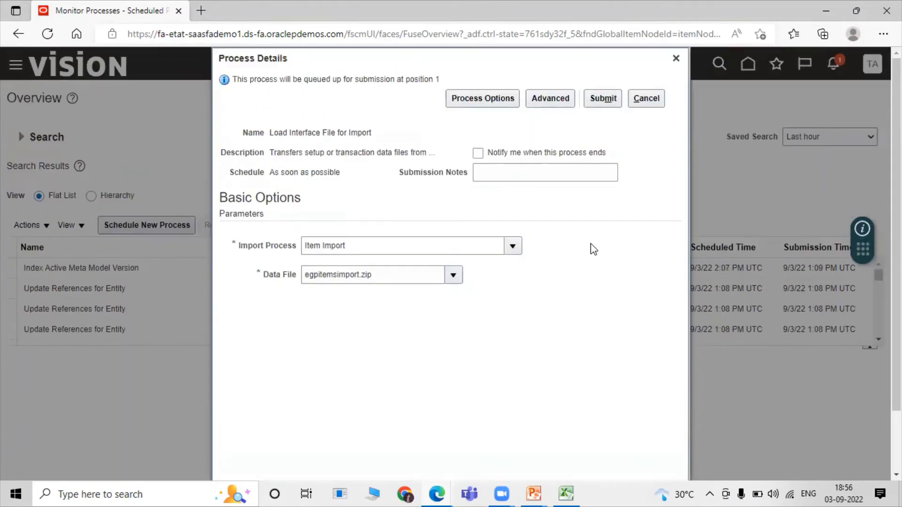
click(603, 98)
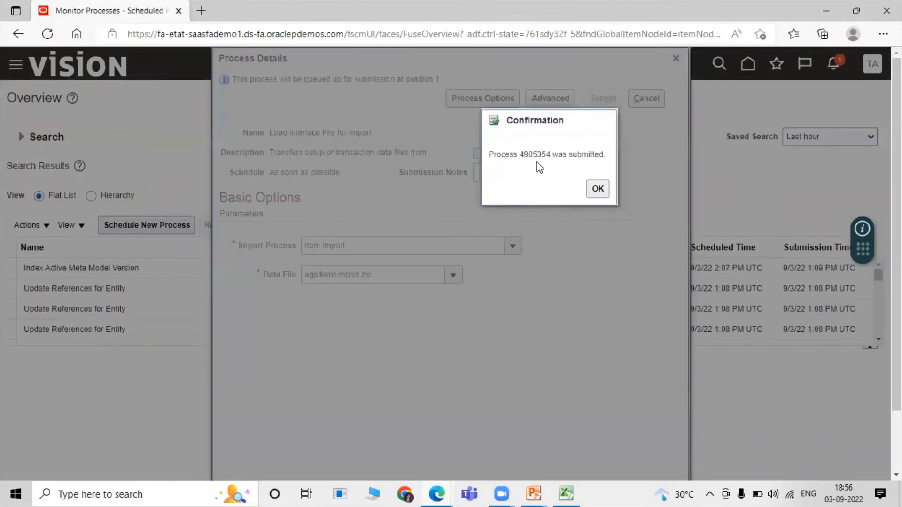
click(597, 189)
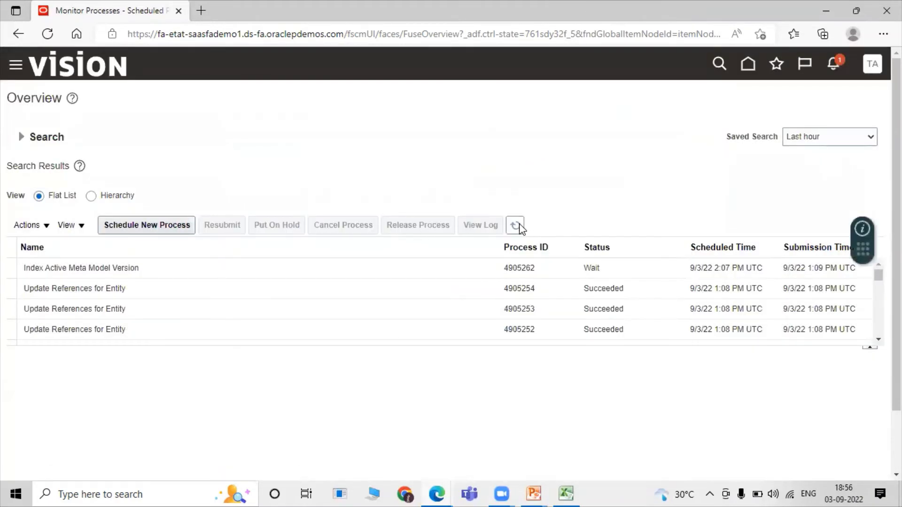
- Refresh the process list repeatedly and check the status of Load Interface File for Import and its Load File to Interface jobs
click(517, 226)
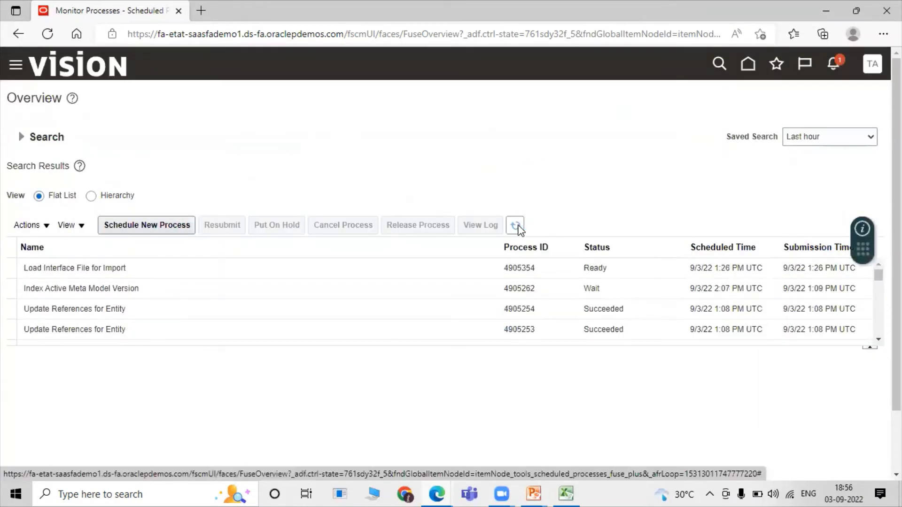
click(515, 225)
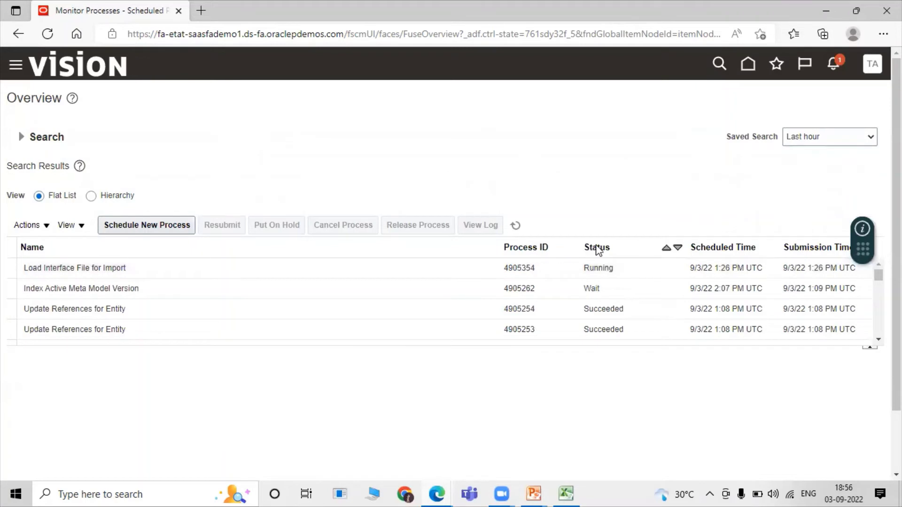
click(515, 226)
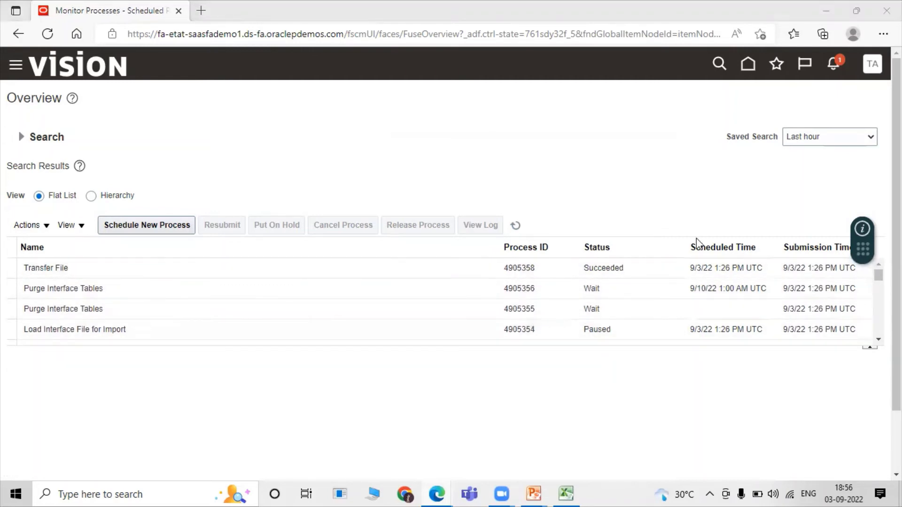
click(516, 226)
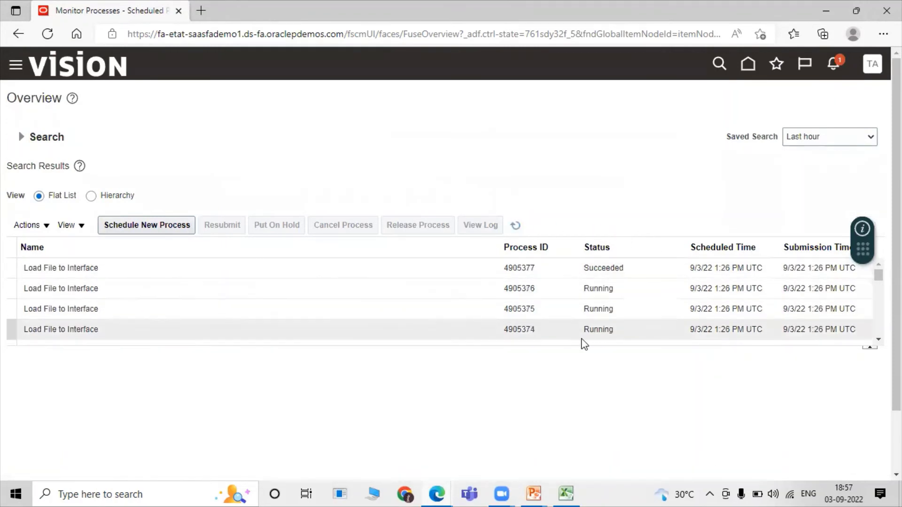
scroll(514, 306, down, 3)
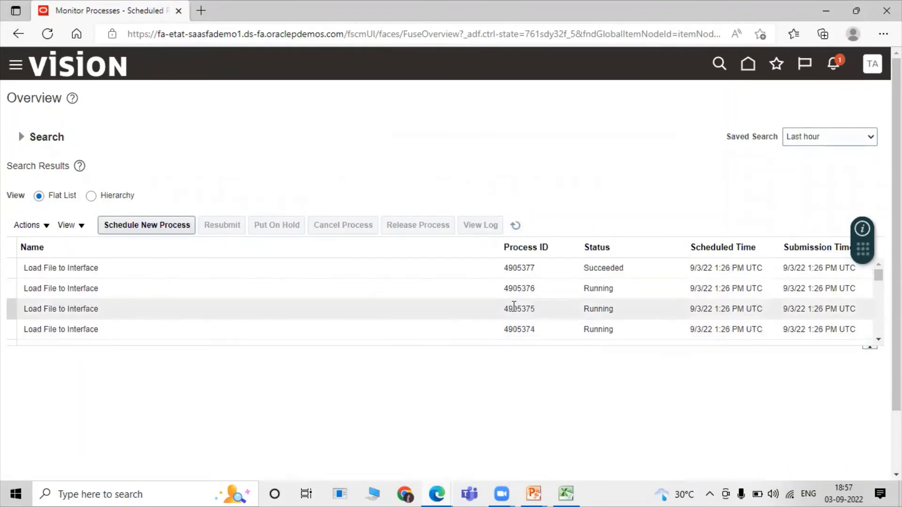
scroll(512, 306, up, 3)
scroll(517, 303, down, 5)
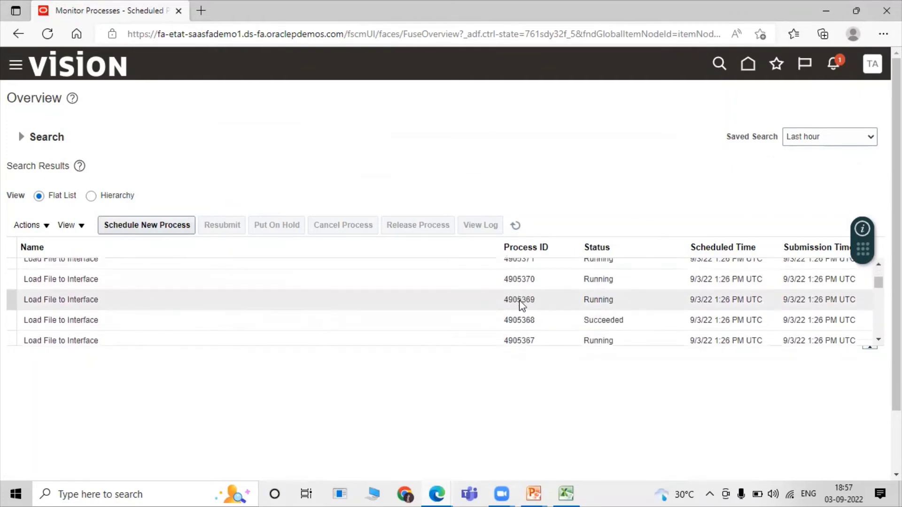
scroll(520, 304, down, 5)
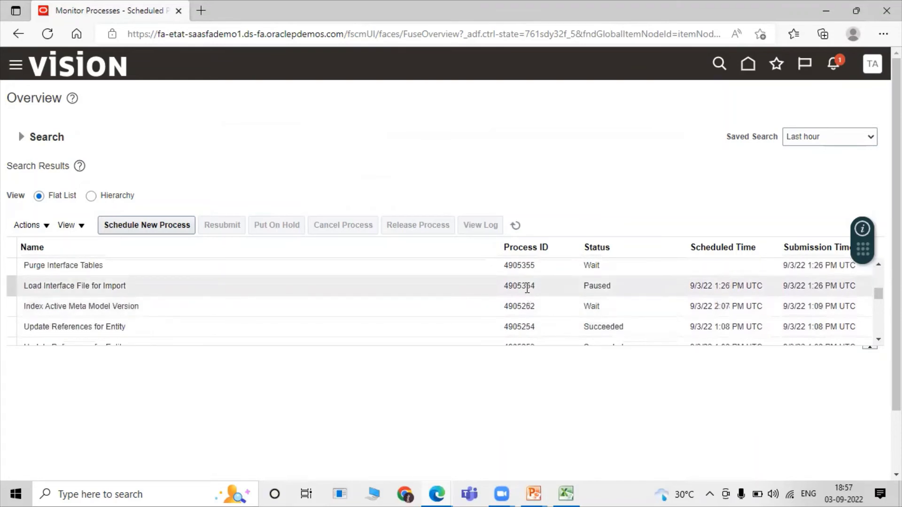
click(517, 227)
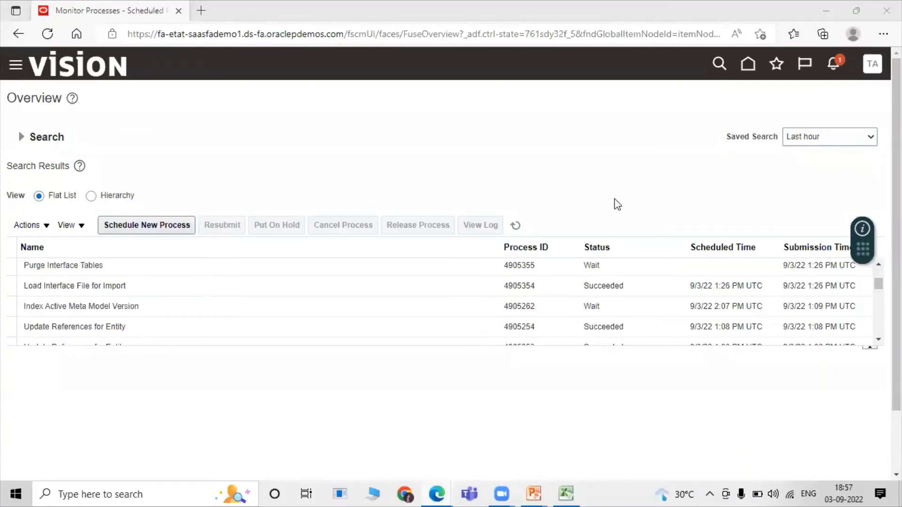
click(615, 199)
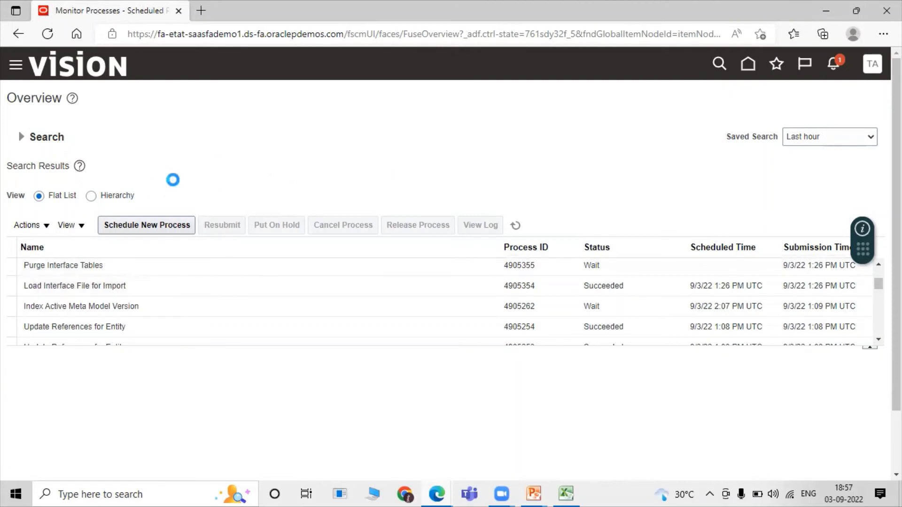
click(134, 225)
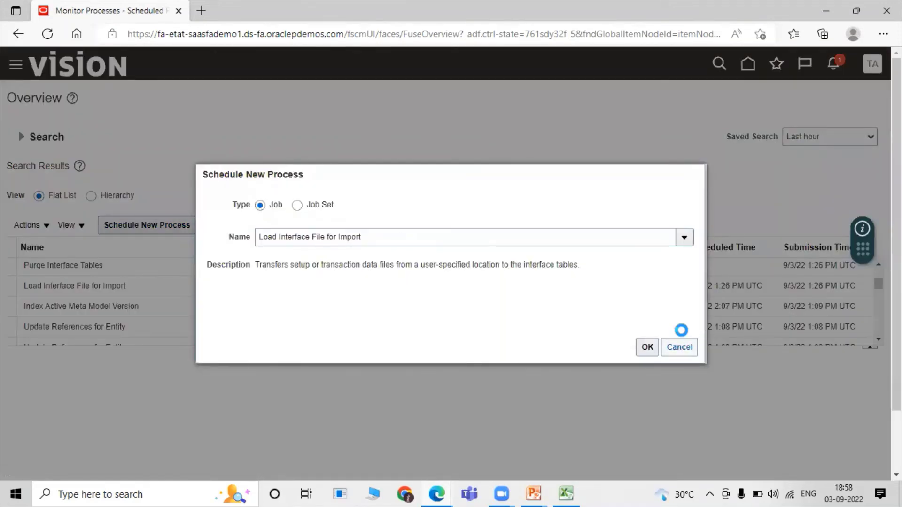
click(681, 346)
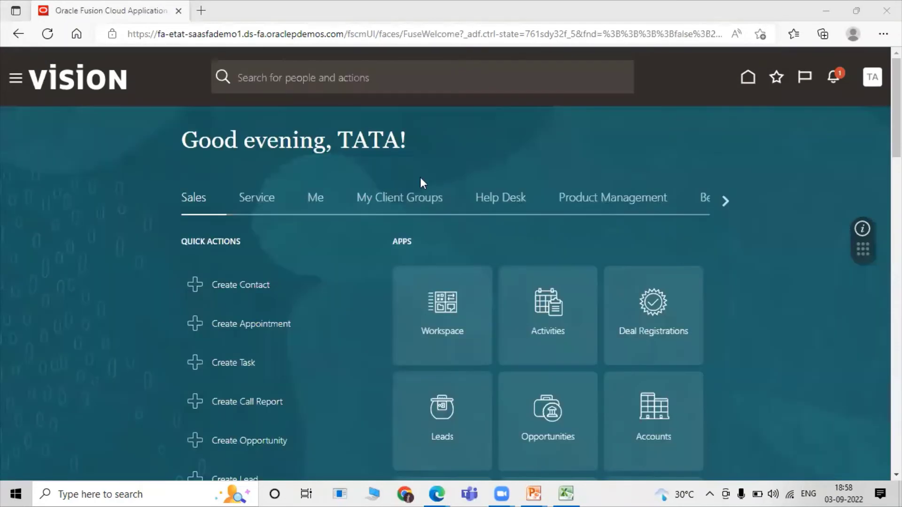
- Return to the Scheduled Processes page through the Tools group, starting from the home page
click(18, 80)
click(18, 80)
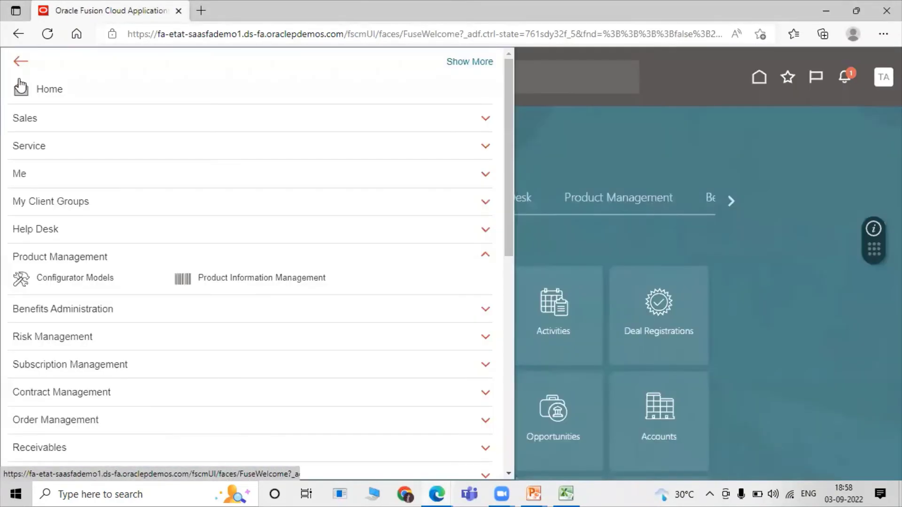
scroll(109, 201, down, 3)
scroll(109, 201, down, 5)
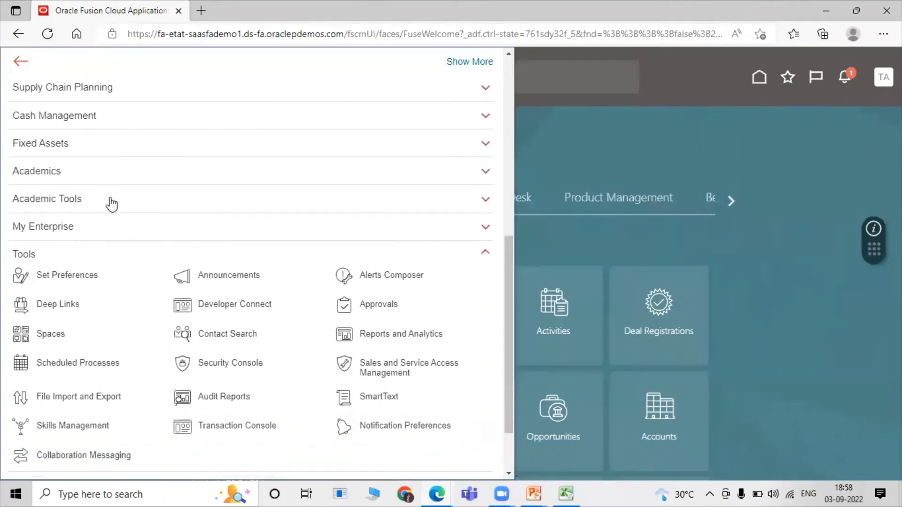
scroll(37, 249, down, 2)
click(69, 299)
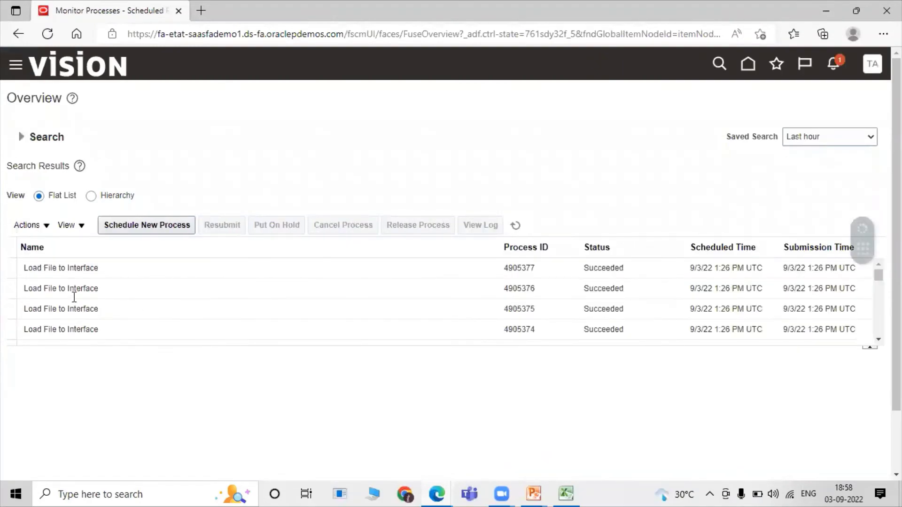
- Schedule a new process of type Job named Item Import and open its process details
click(162, 225)
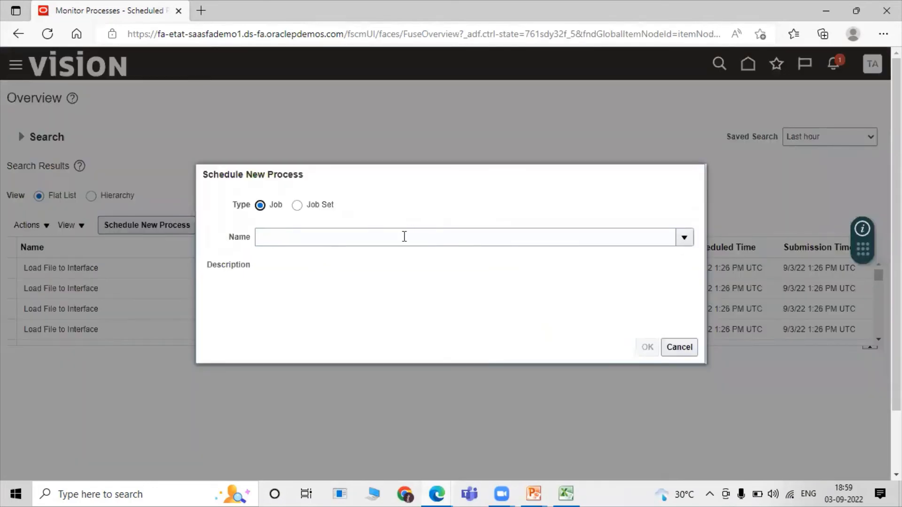
click(403, 236)
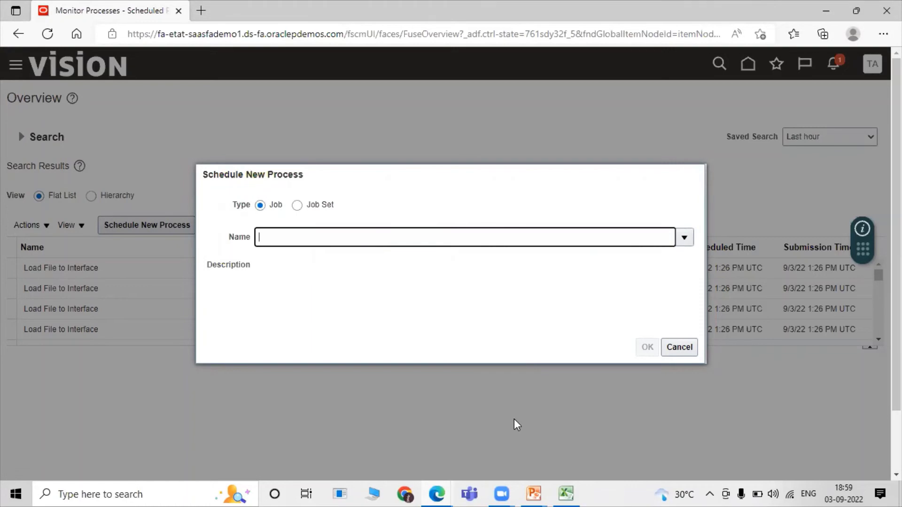
click(736, 484)
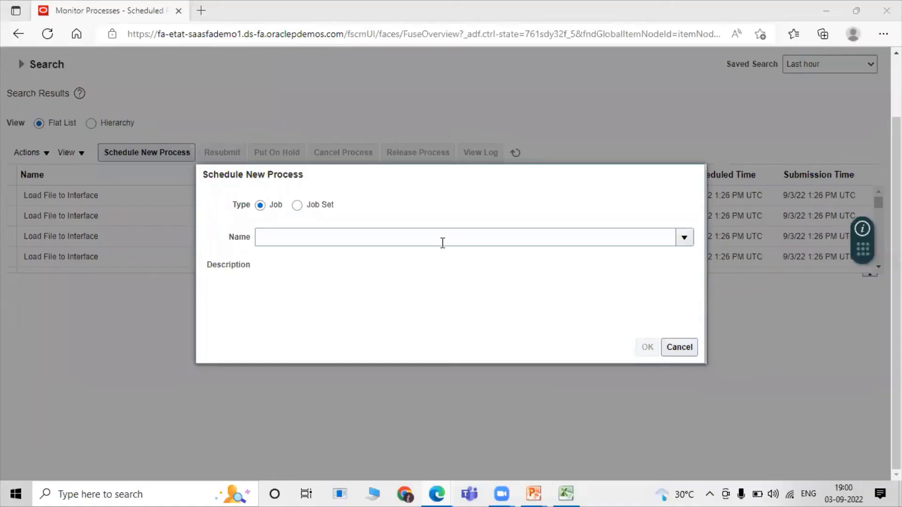
click(443, 239)
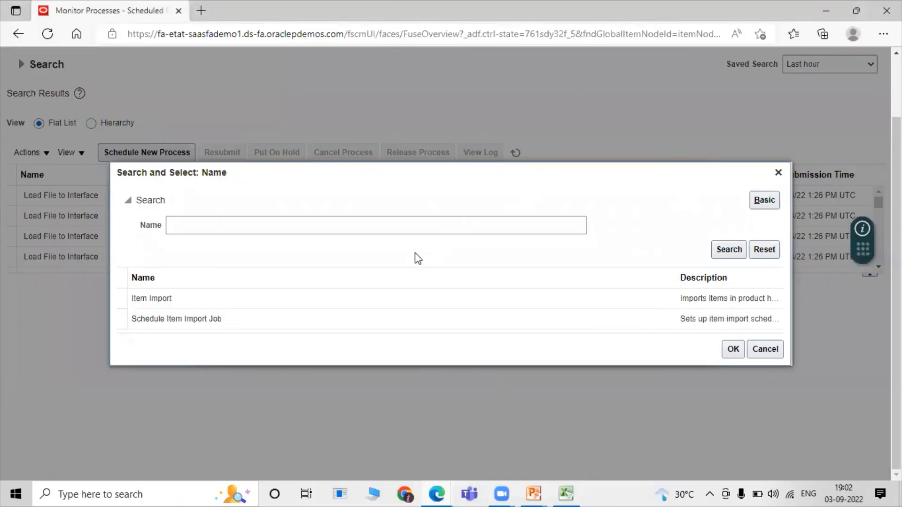
click(229, 304)
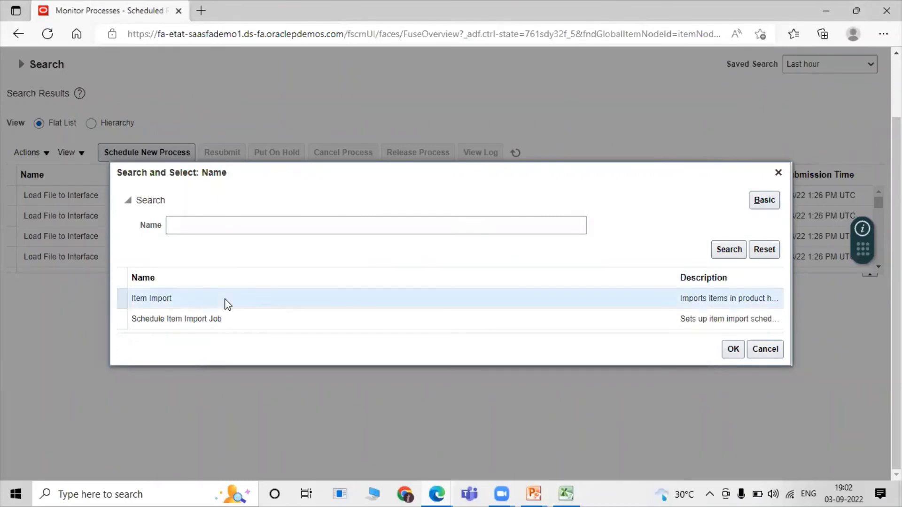
click(739, 350)
click(647, 348)
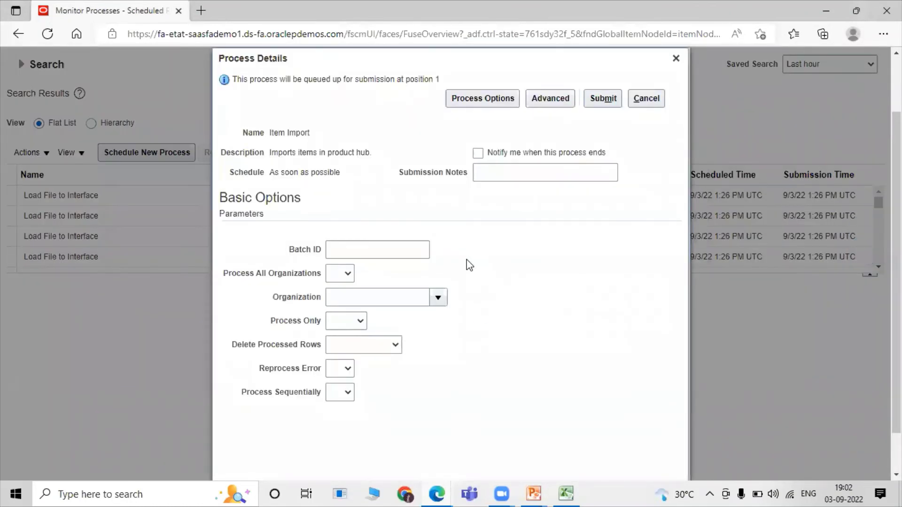
- Search the organizations for "tata" and set the Item Import process's Organization parameter to TATA_ITEM_MASTER
scroll(465, 263, down, 1)
click(437, 250)
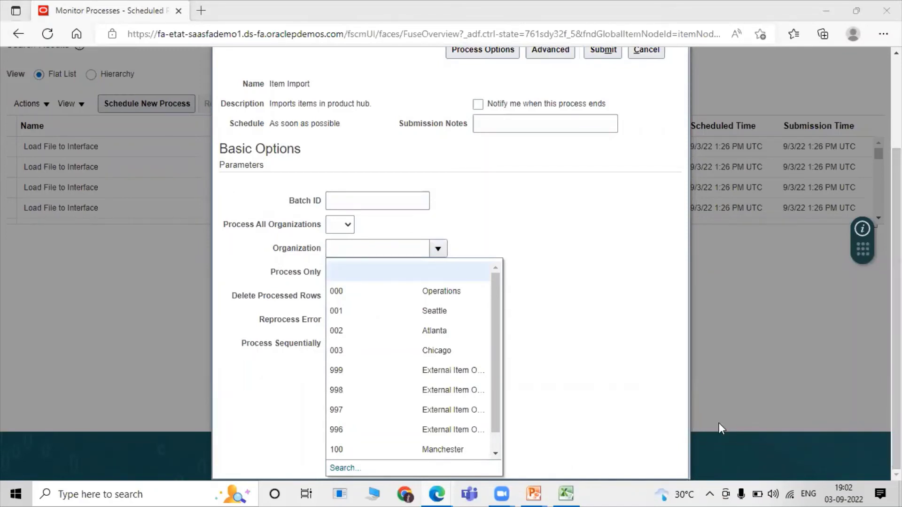
click(345, 467)
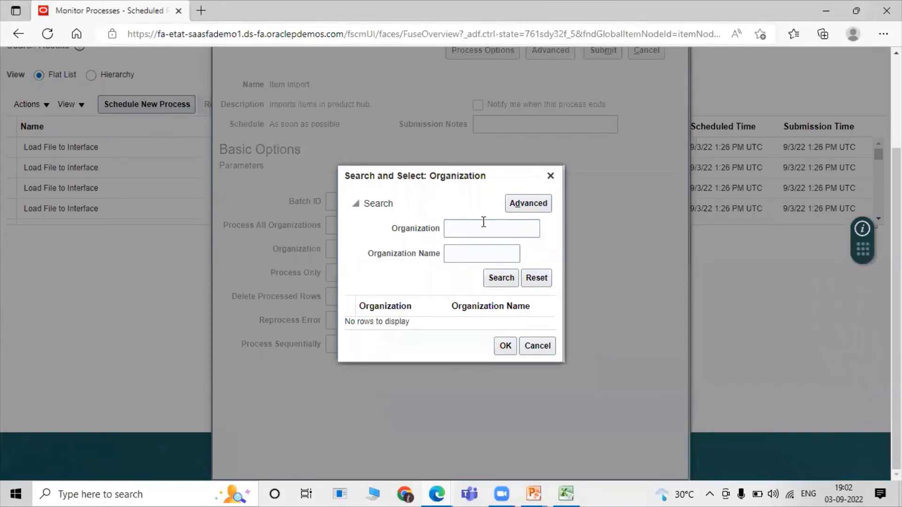
click(484, 222)
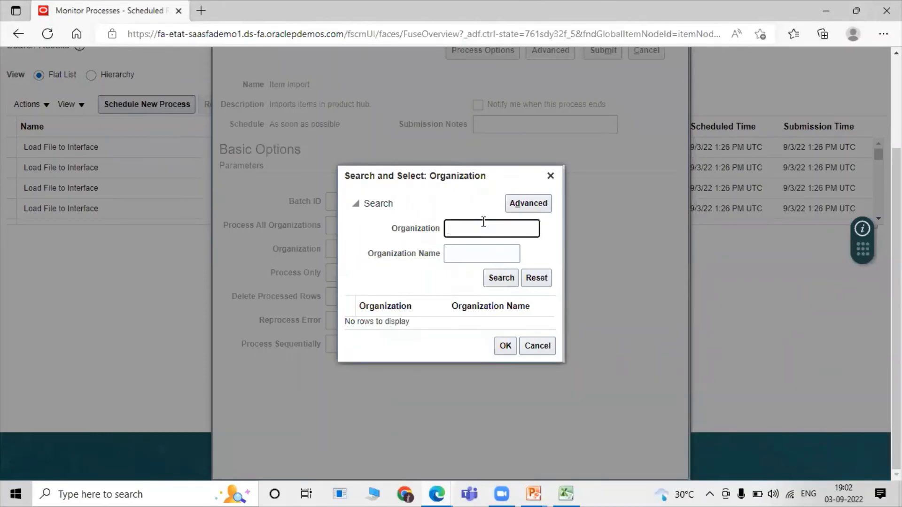
click(492, 279)
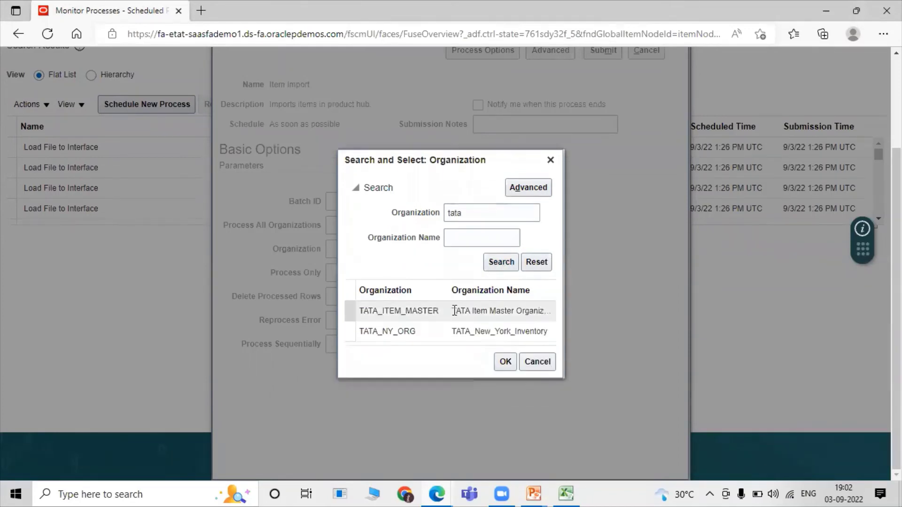
click(416, 312)
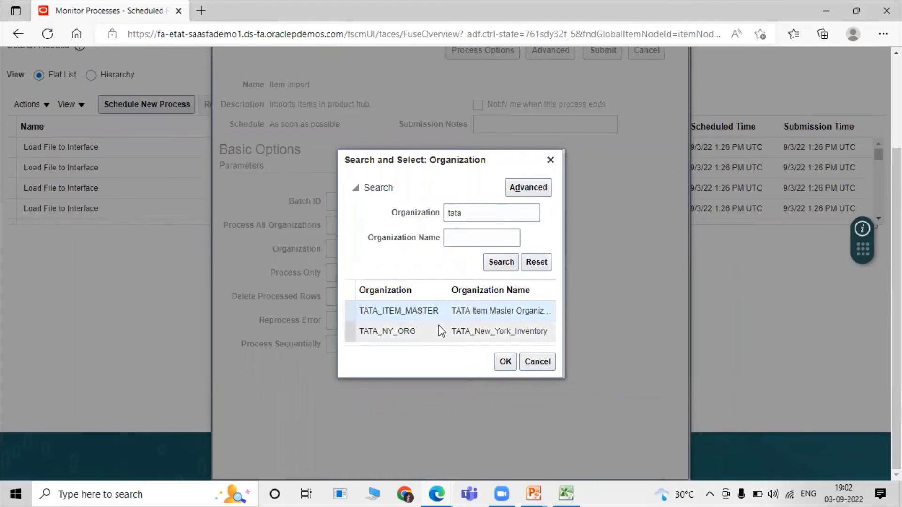
click(504, 362)
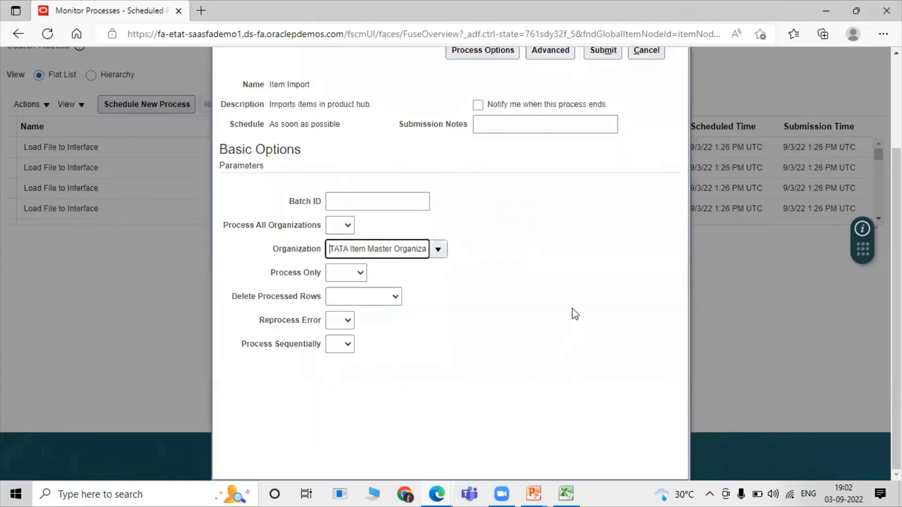
- Submit the Item Import process and acknowledge the submission confirmation
scroll(536, 317, up, 2)
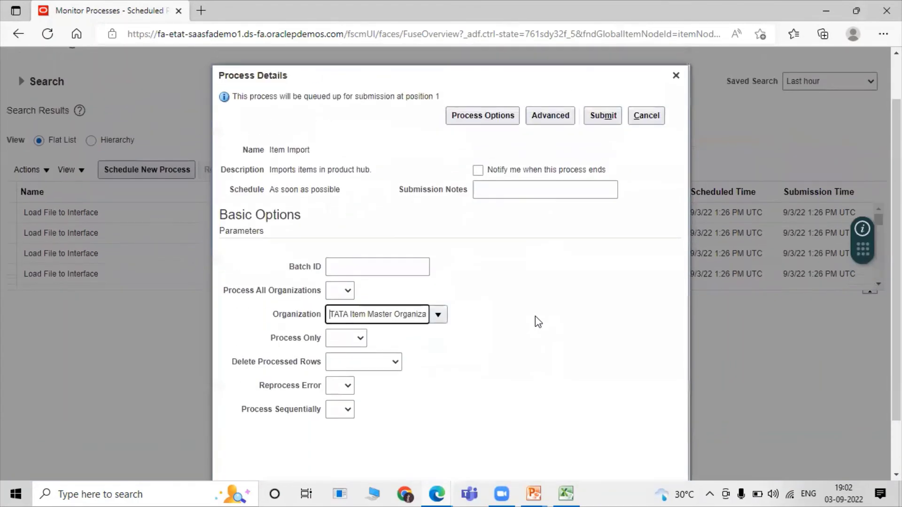
scroll(535, 358, up, 2)
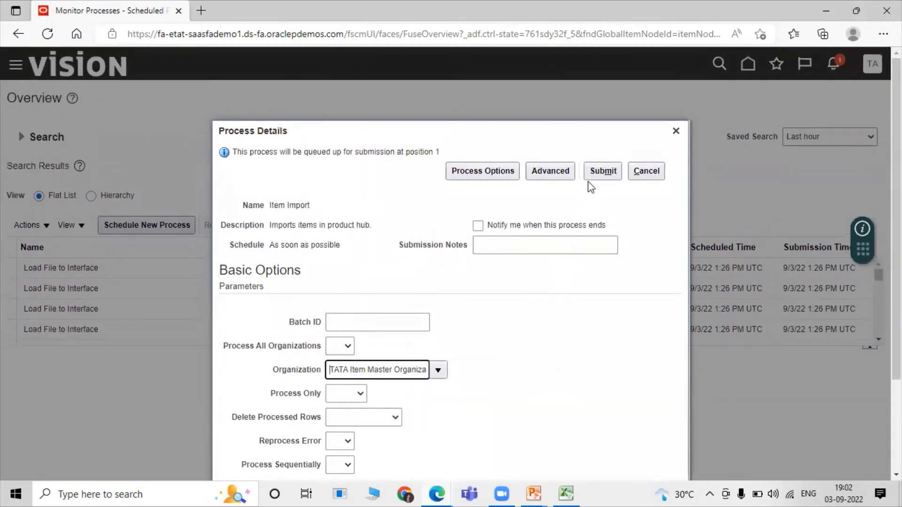
click(603, 171)
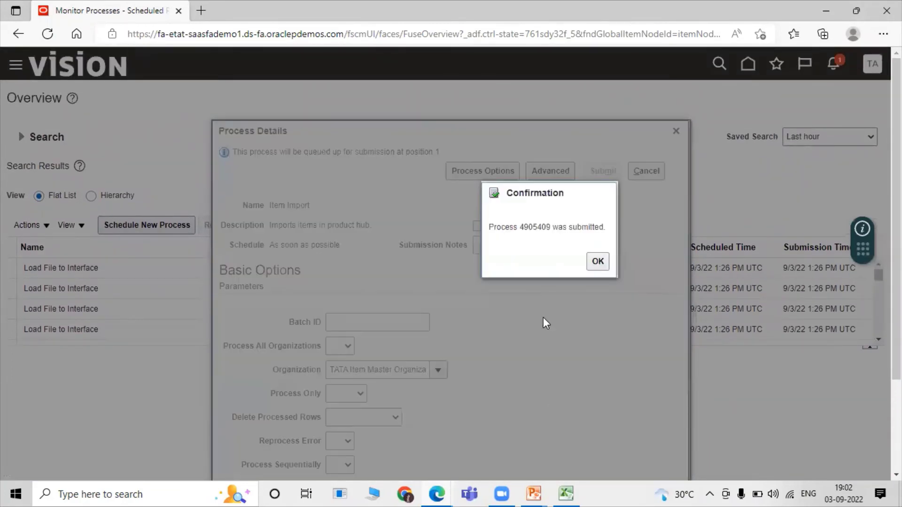
click(598, 262)
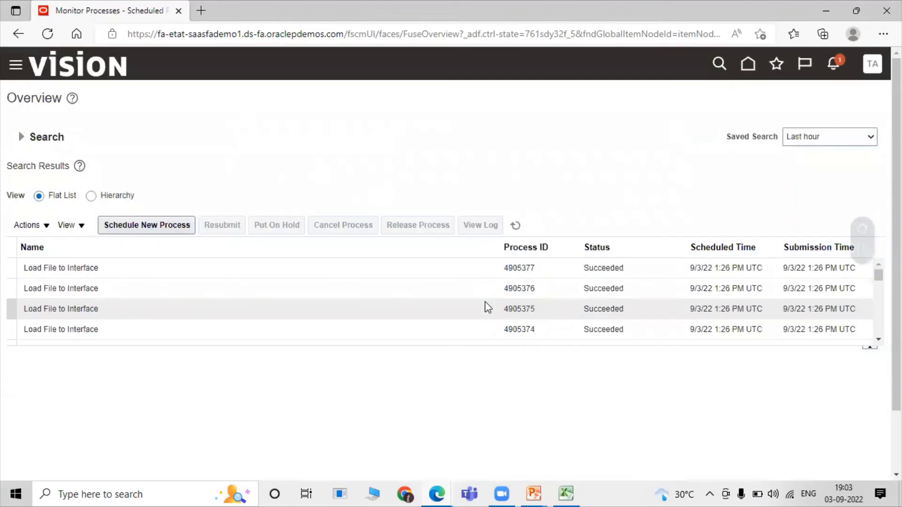
- Refresh the process list repeatedly and check the status of Item Import and its child processes
click(516, 225)
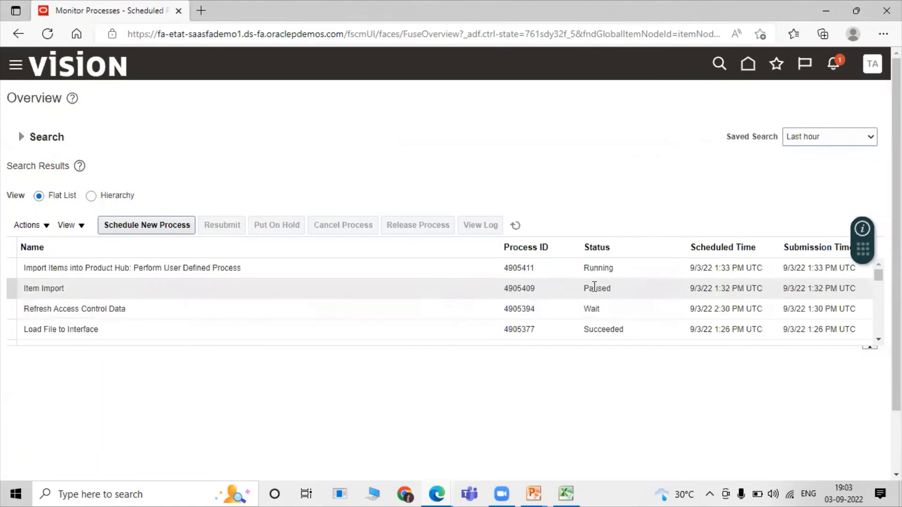
click(515, 226)
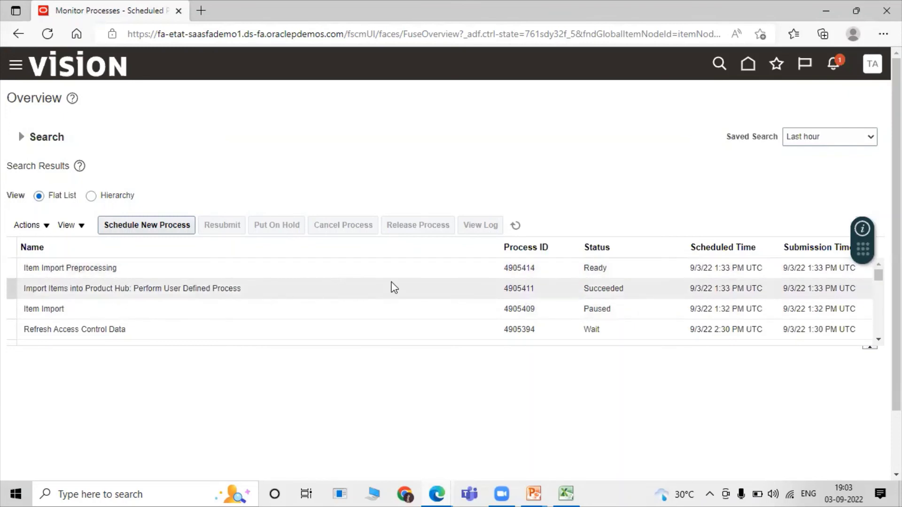
click(515, 227)
click(521, 220)
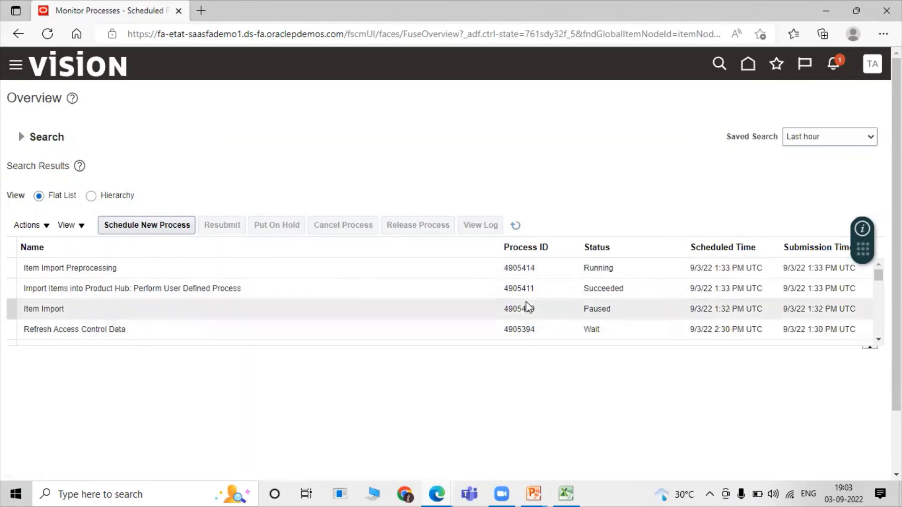
click(516, 226)
click(516, 226)
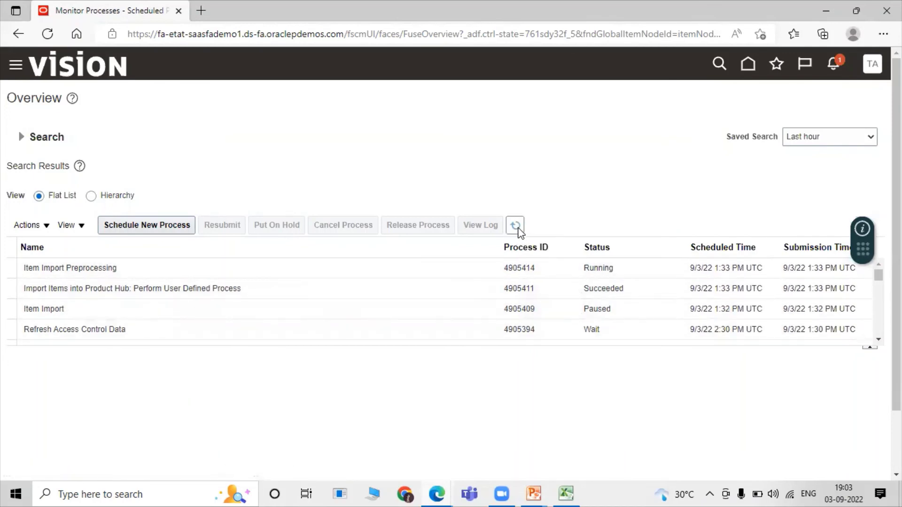
click(517, 227)
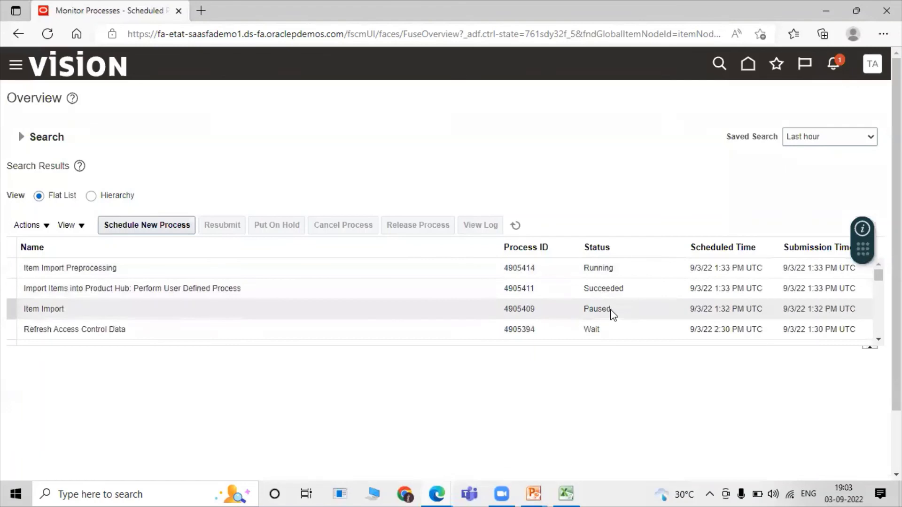
click(516, 226)
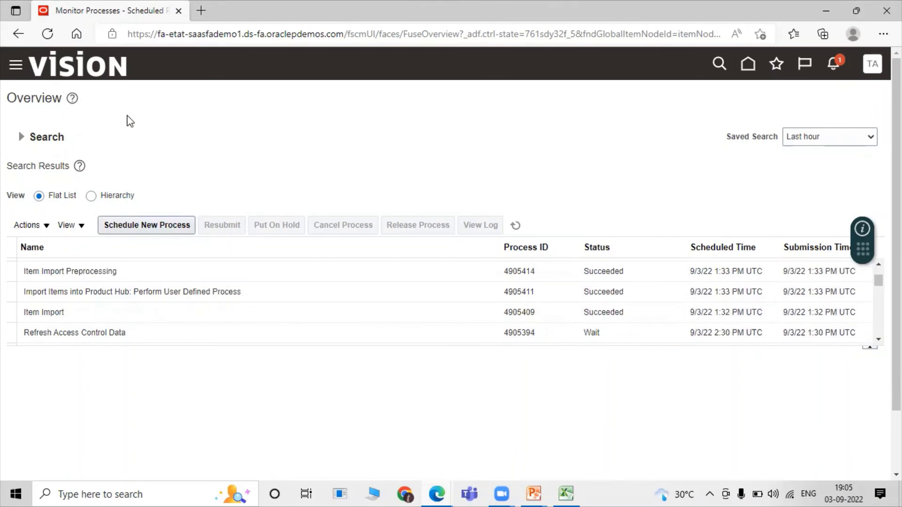
- Go to Product Information Management under Product Management and open the Manage Items task
click(16, 70)
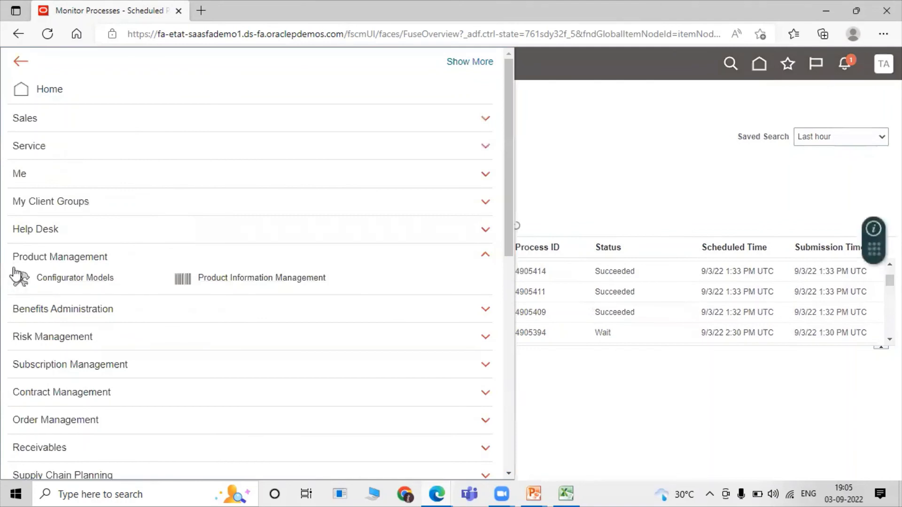
click(238, 279)
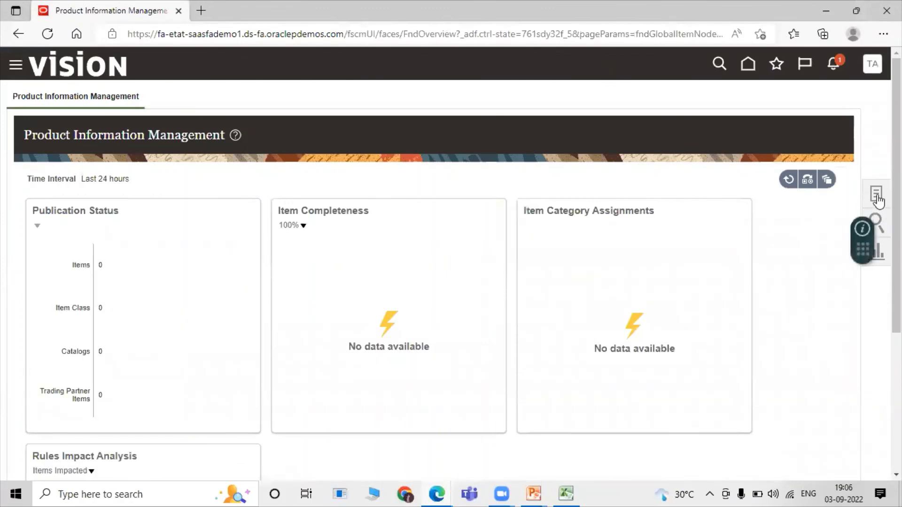
click(877, 195)
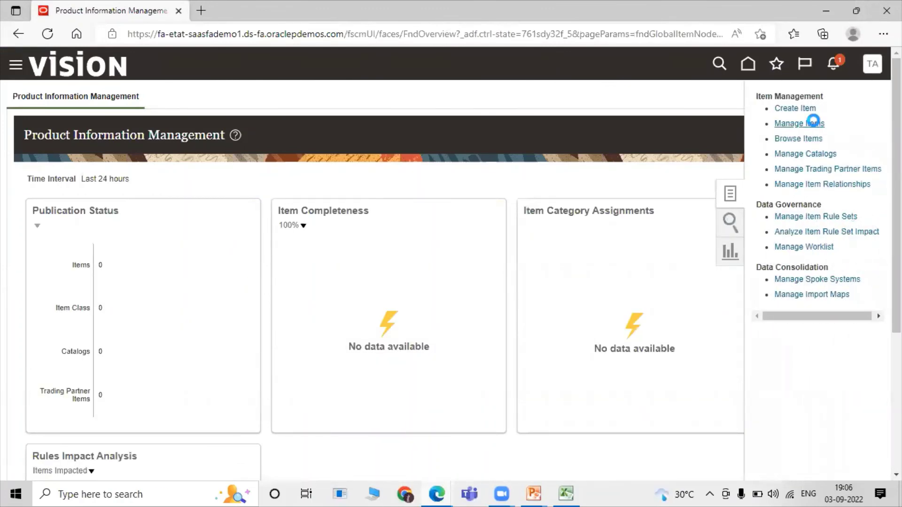
click(815, 124)
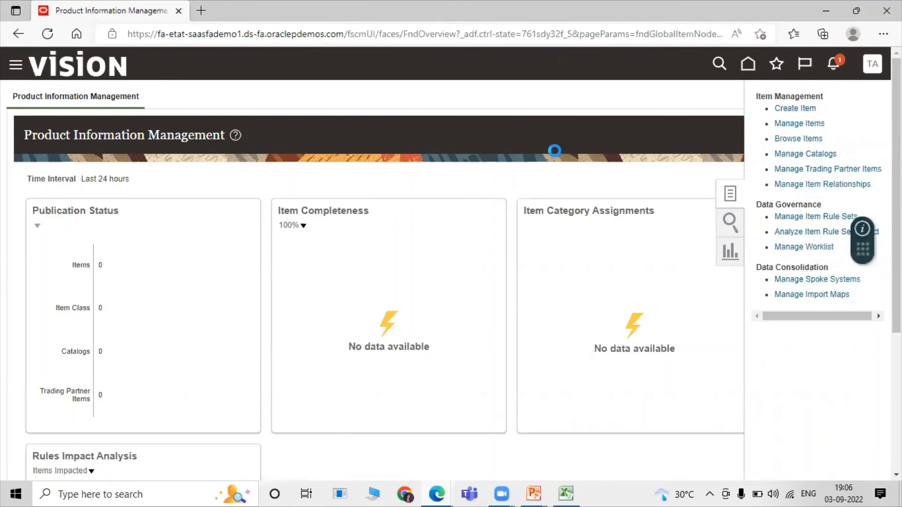
- Search for items whose description starts with "tata" and review the item numbers, descriptions and statuses in the results
click(186, 235)
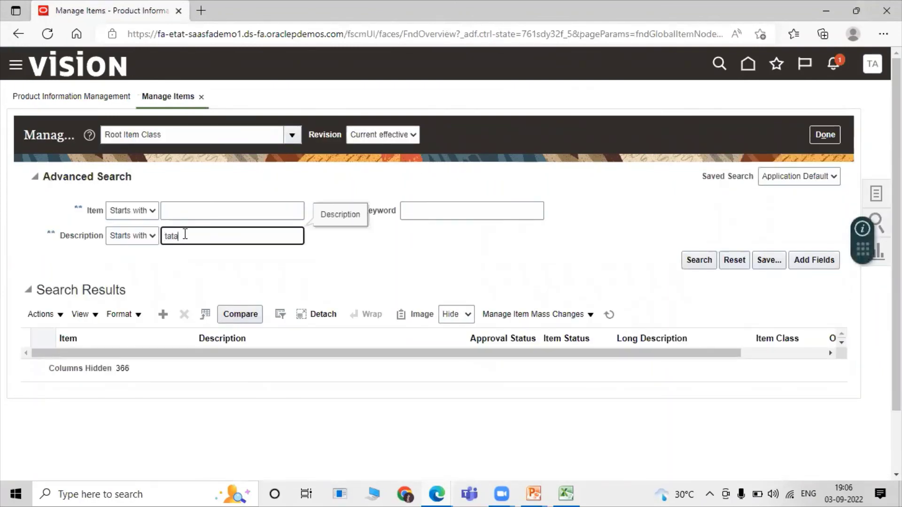
click(699, 260)
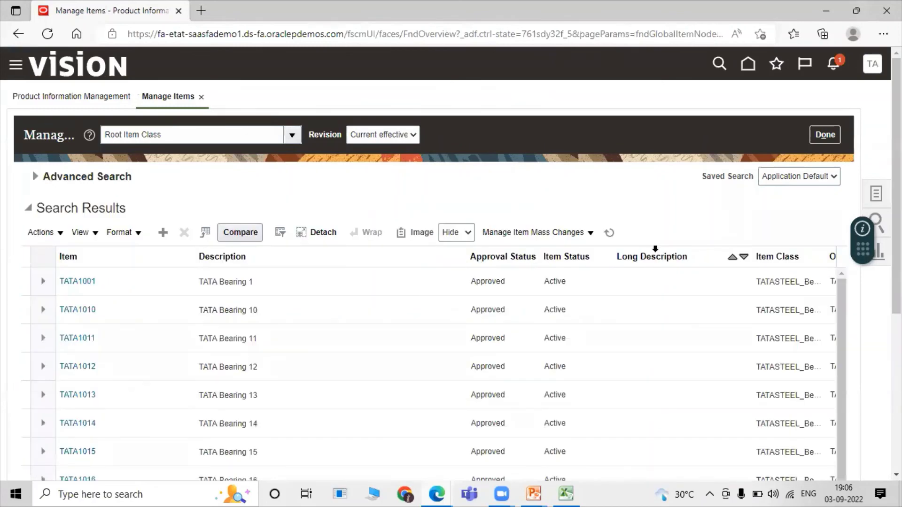
scroll(620, 188, down, 4)
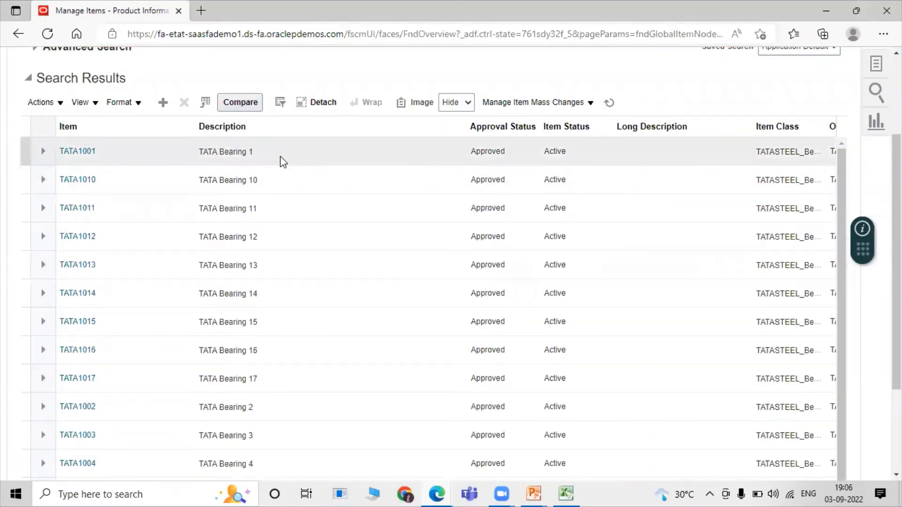
scroll(828, 151, down, 1)
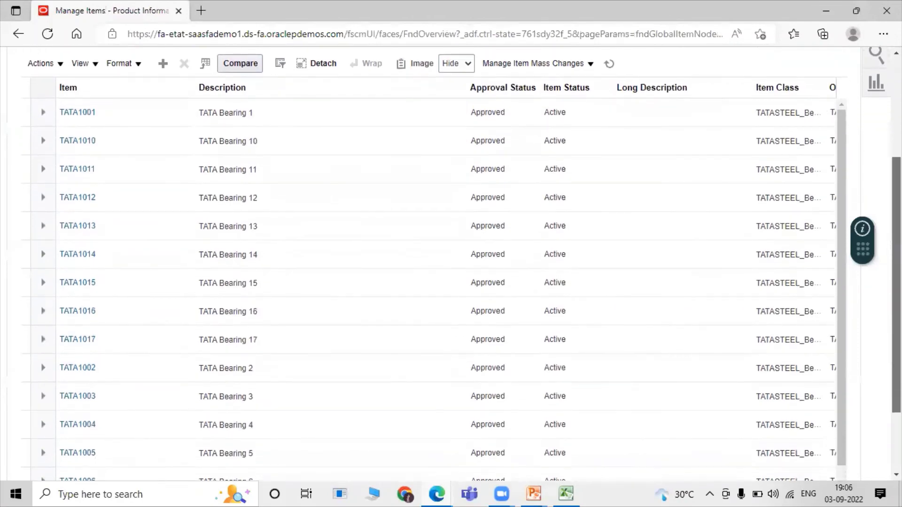
mouse_move(840, 140)
mouse_down()
mouse_move(844, 177)
mouse_move(835, 125)
mouse_up()
scroll(305, 194, up, 2)
scroll(294, 194, down, 5)
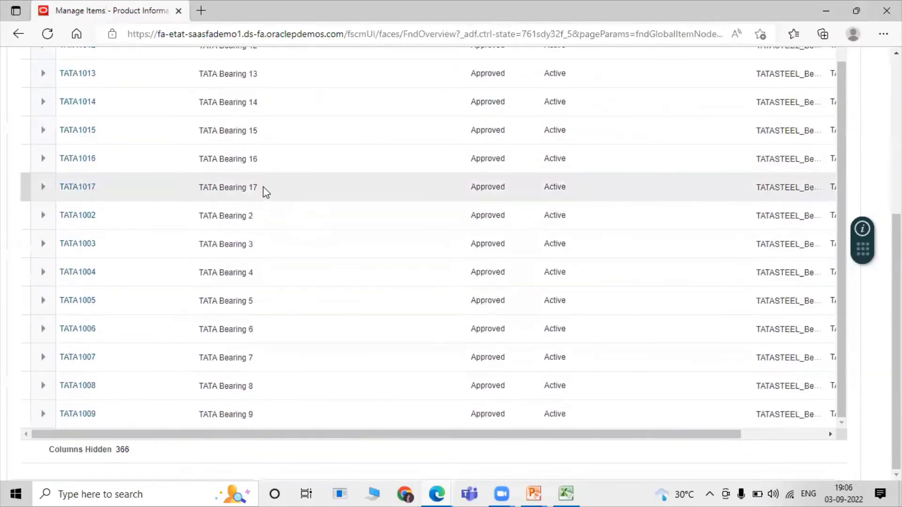
scroll(256, 238, up, 4)
scroll(254, 282, up, 3)
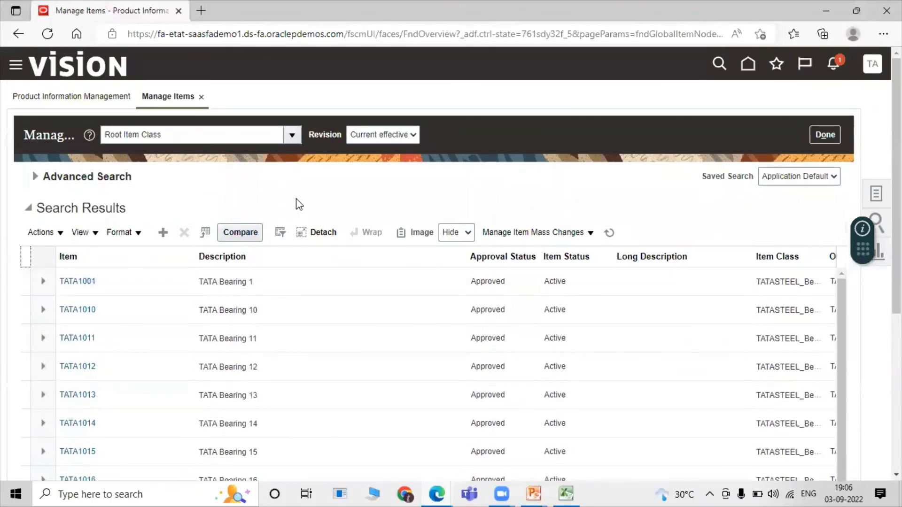
scroll(330, 214, down, 6)
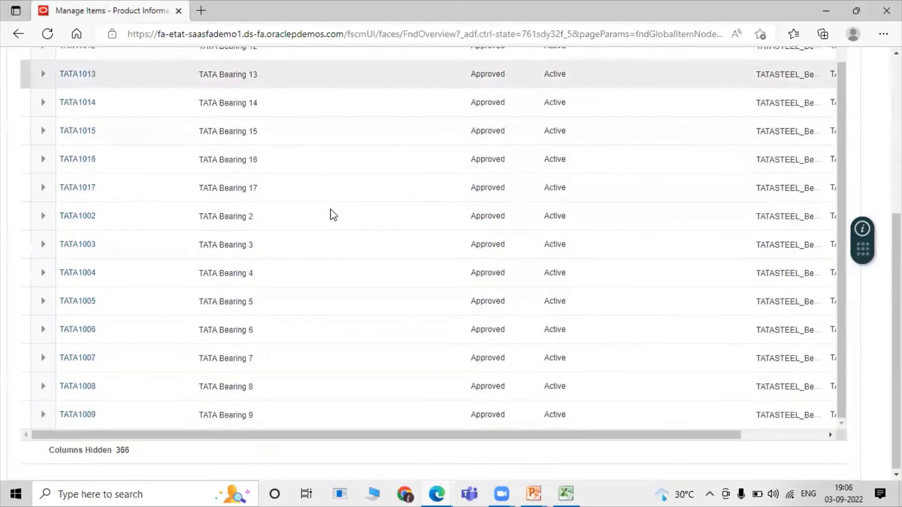
scroll(330, 213, up, 6)
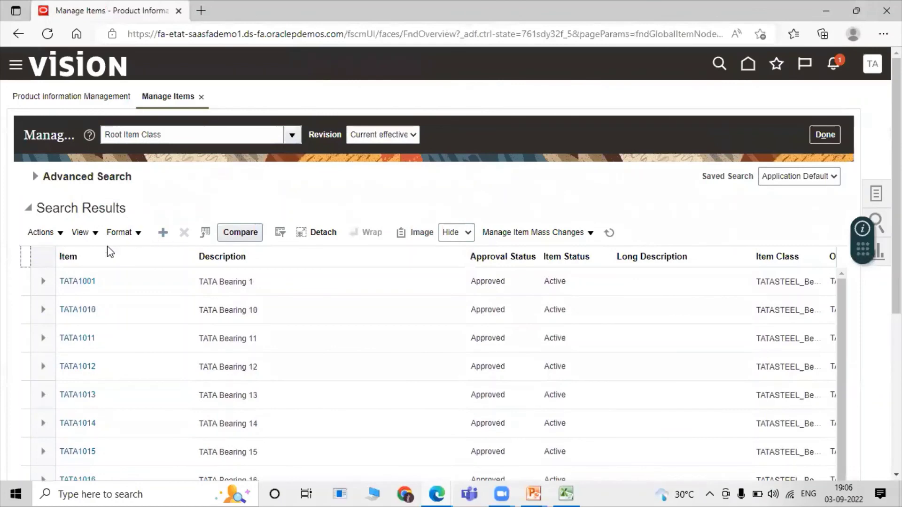
scroll(85, 296, down, 3)
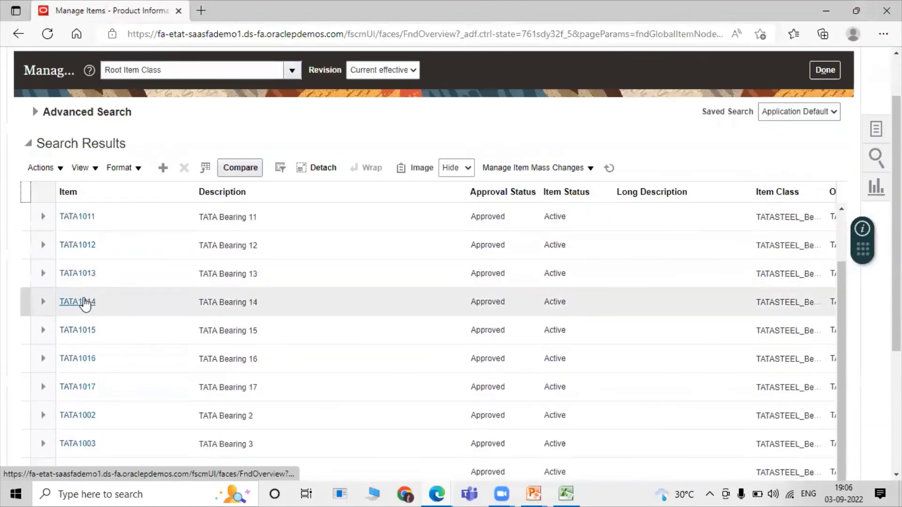
scroll(84, 302, down, 3)
scroll(81, 366, up, 10)
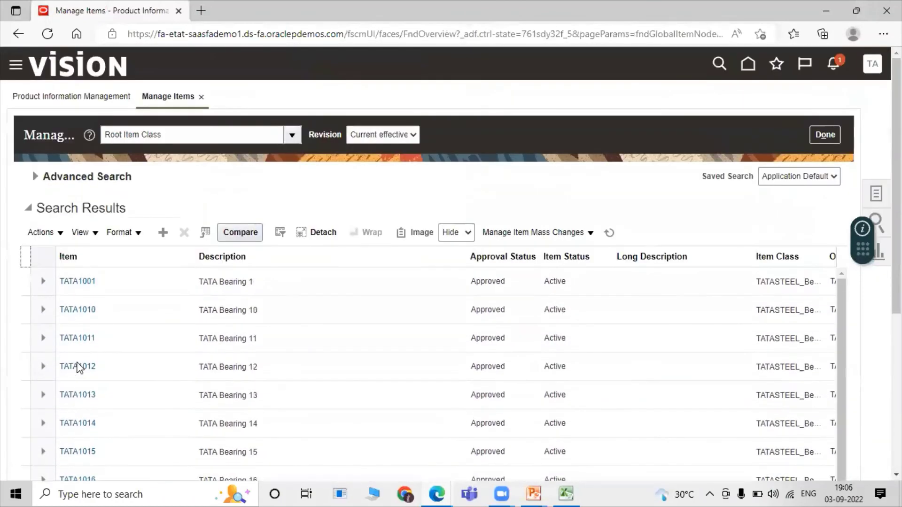
scroll(703, 174, down, 3)
scroll(677, 188, up, 3)
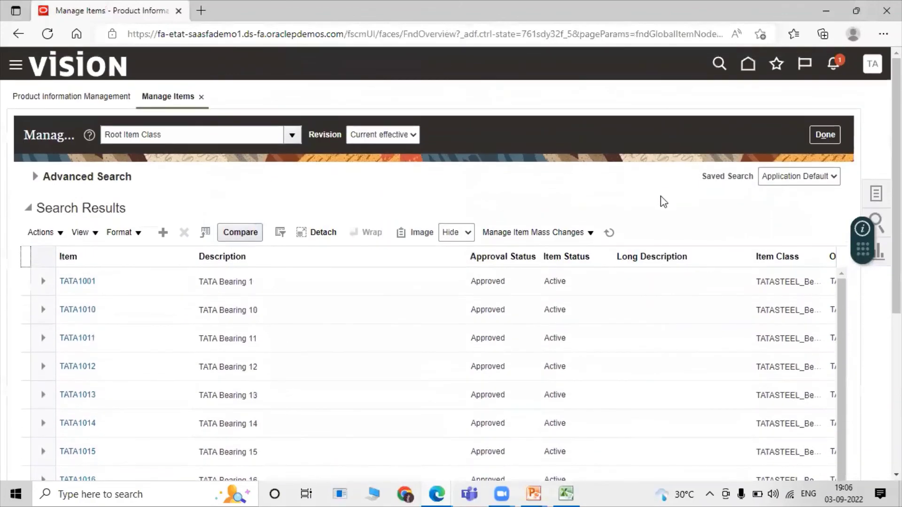